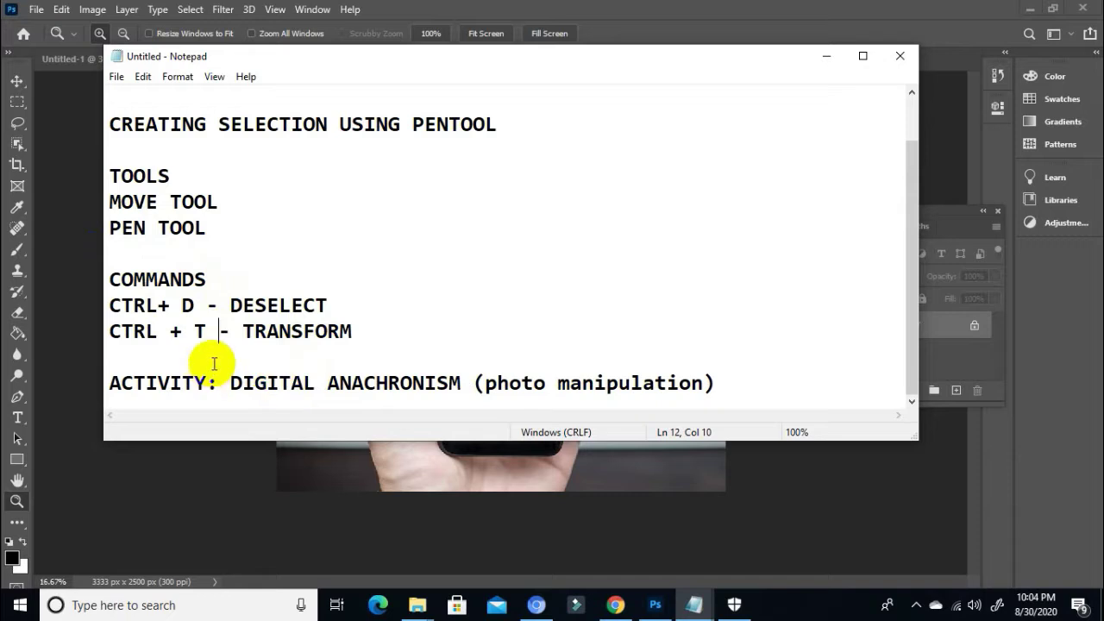
# - Highlight the activity title DIGITAL ANACHRONISM and the note photo manipulation in the lesson notes
pyautogui.click(220, 385)
pyautogui.moveTo(223, 386); pyautogui.dragTo(471, 387)
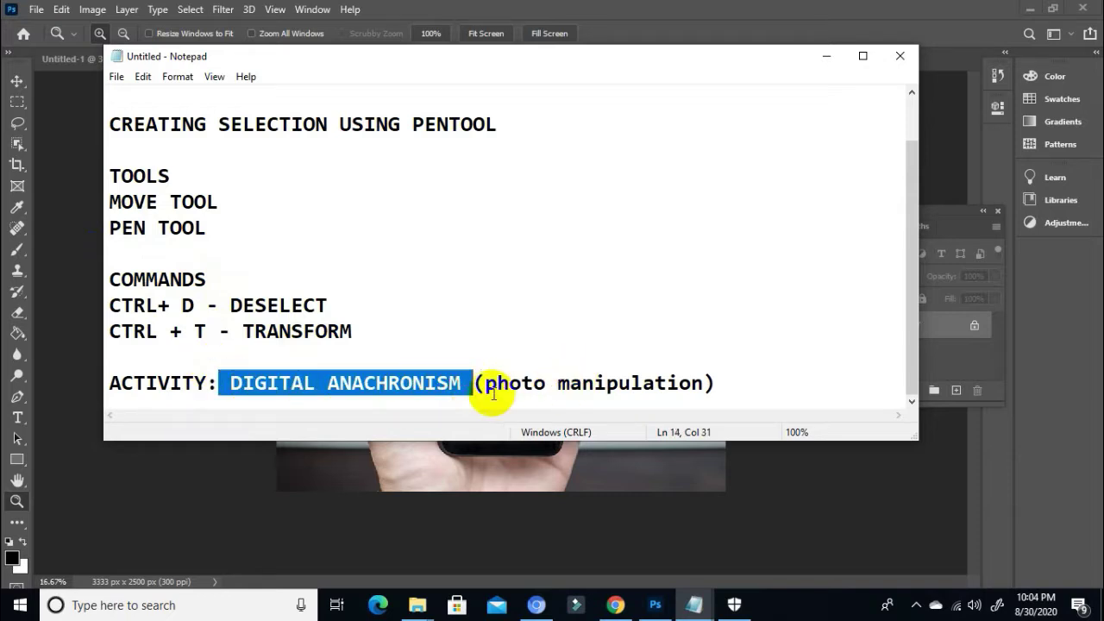
pyautogui.moveTo(488, 388); pyautogui.dragTo(708, 382)
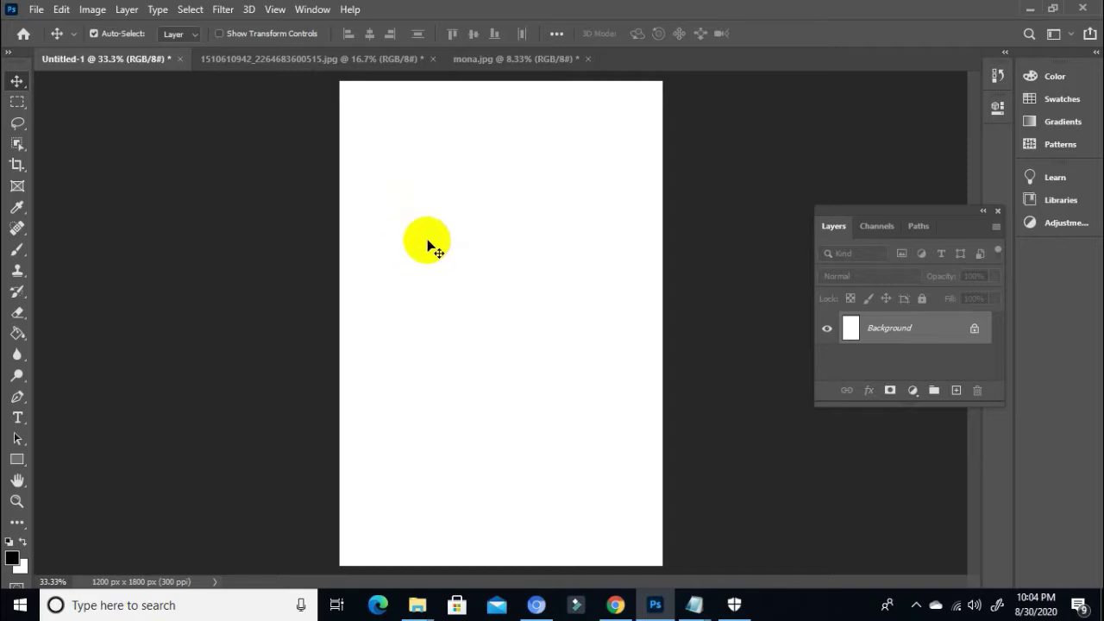
# - In Photoshop, review the blank Untitled-1 document's width, height and resolution in the Image Size settings
pyautogui.hotkey('ctrl', 'alt', 'i')
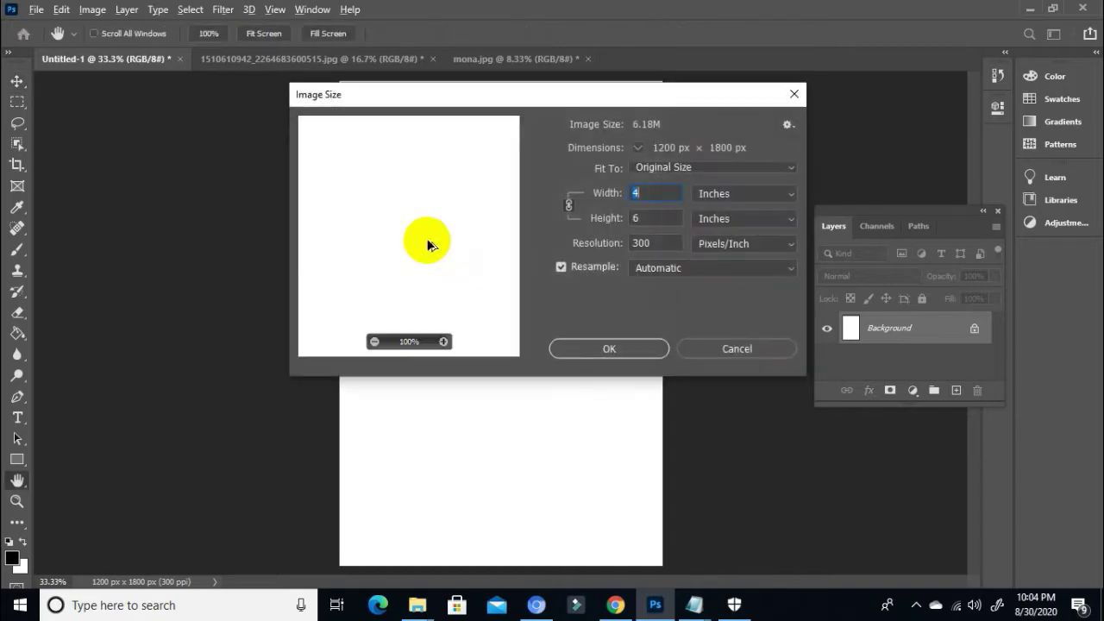
pyautogui.click(660, 201)
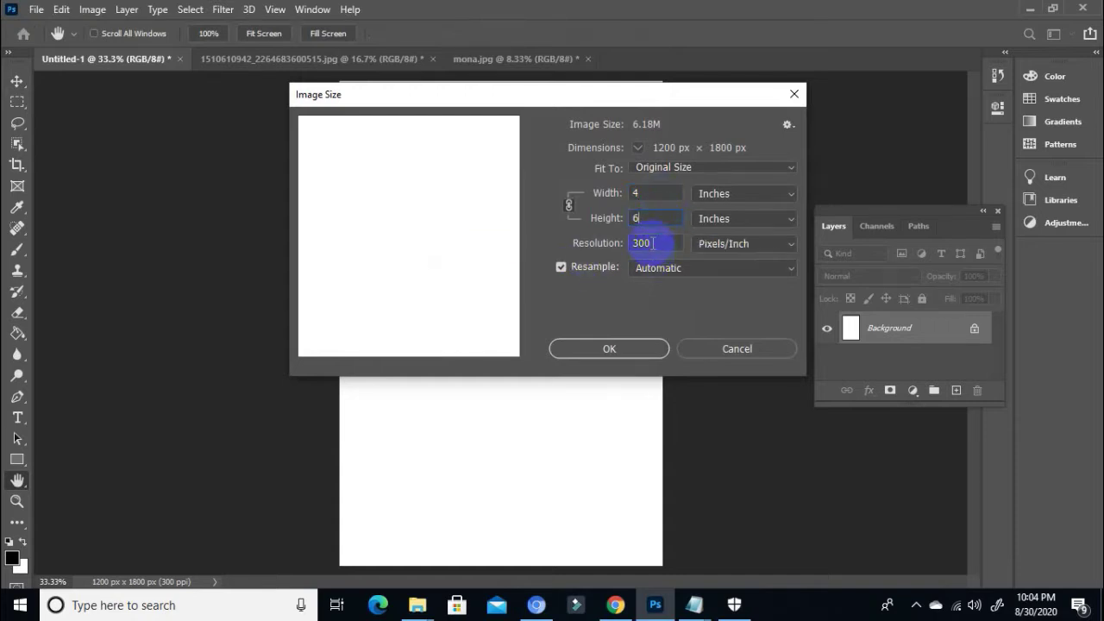
pyautogui.click(653, 243)
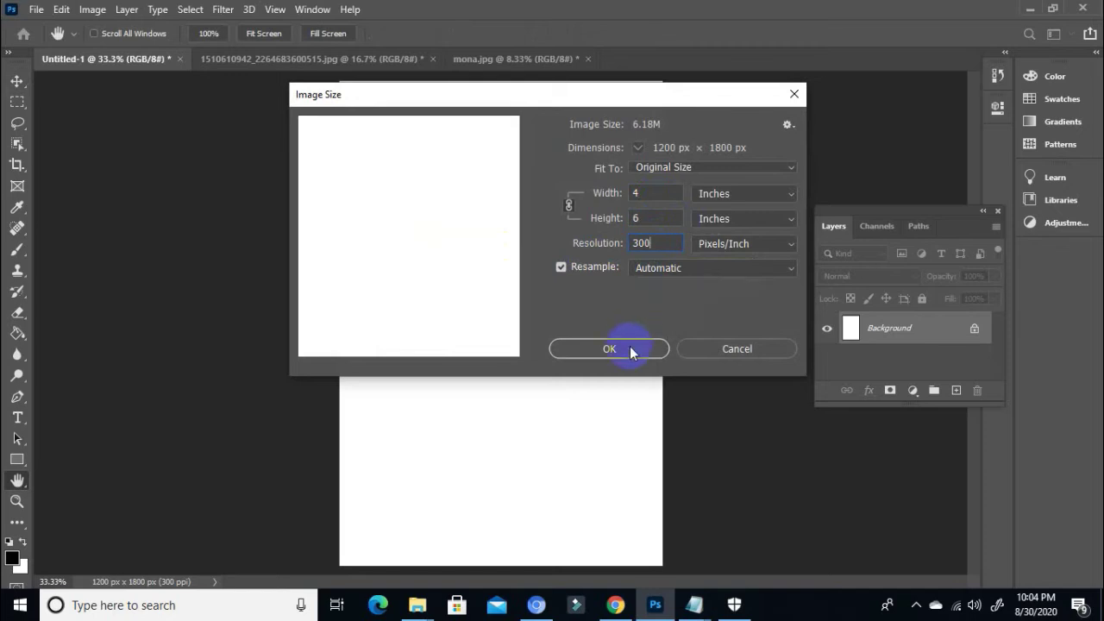
pyautogui.click(630, 348)
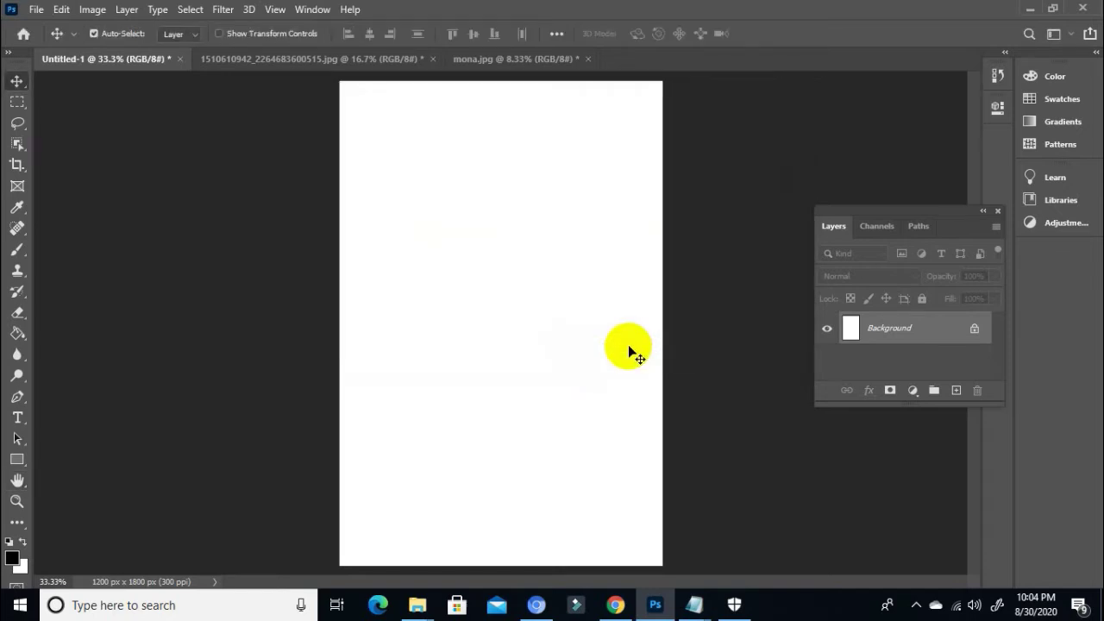
# - Review the phone photo, and check the dimensions and resolution of mona.jpg in Image Size without changing them
pyautogui.click(259, 60)
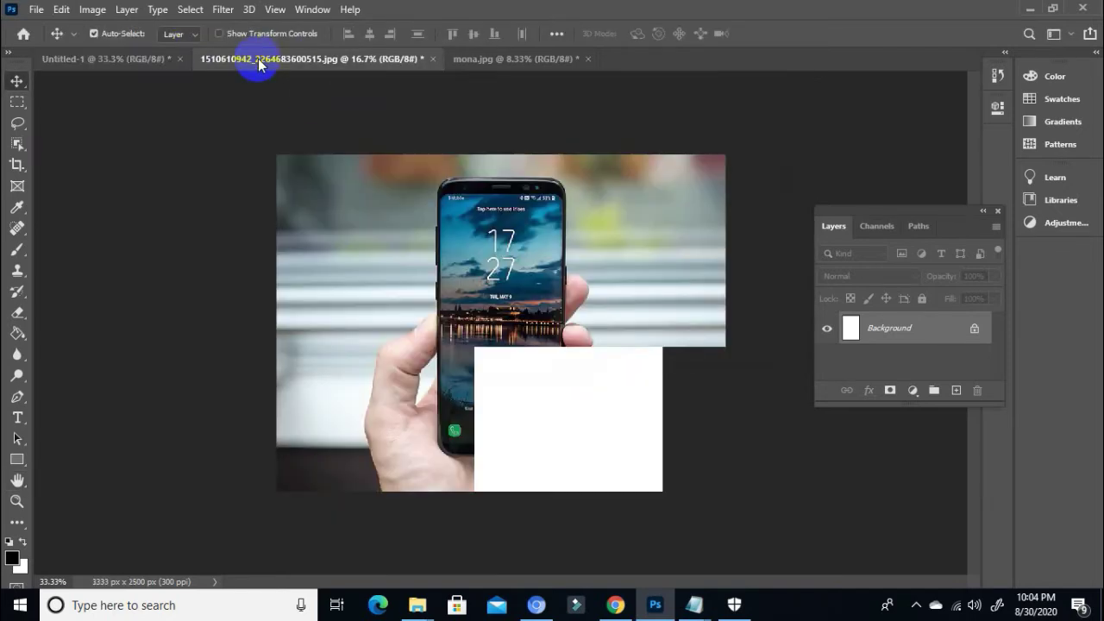
pyautogui.click(488, 61)
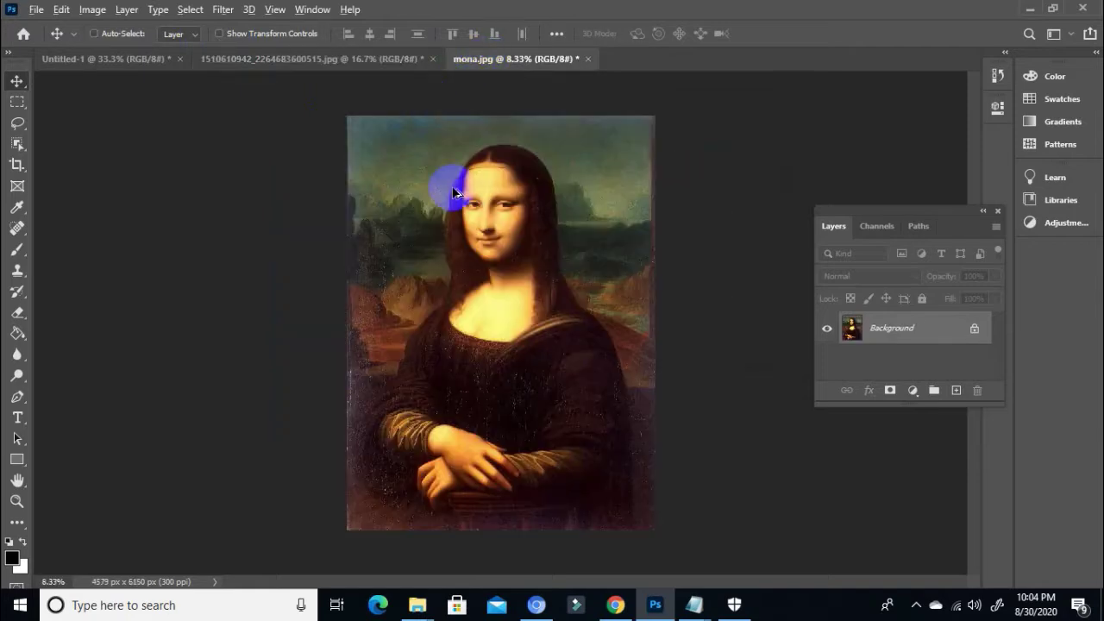
pyautogui.hotkey('ctrl', 'alt', 'i')
pyautogui.click(648, 243)
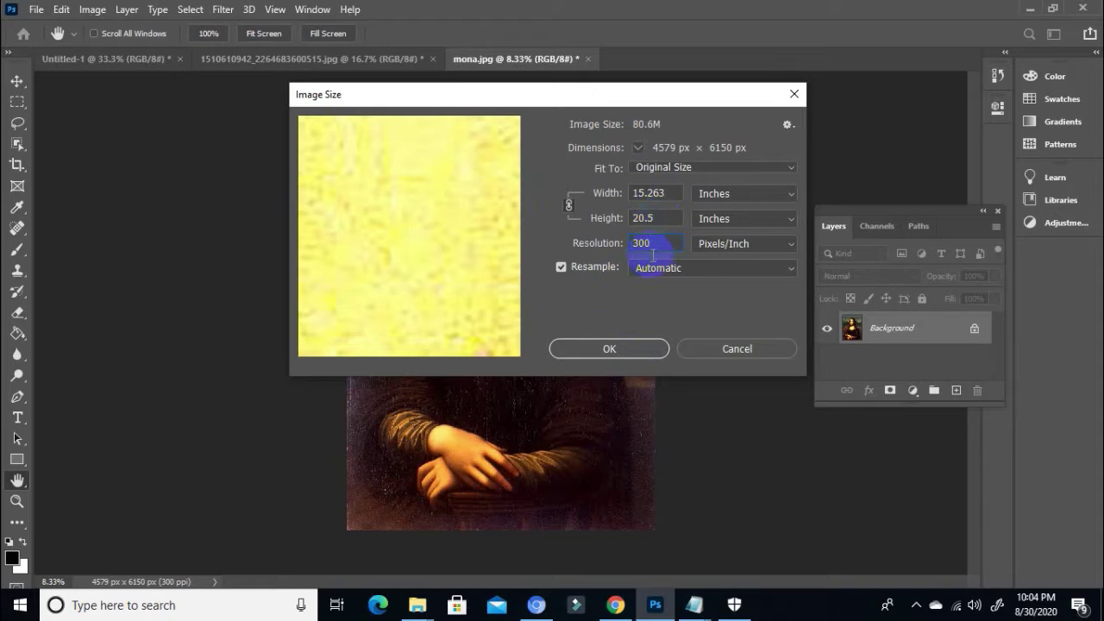
pyautogui.click(738, 348)
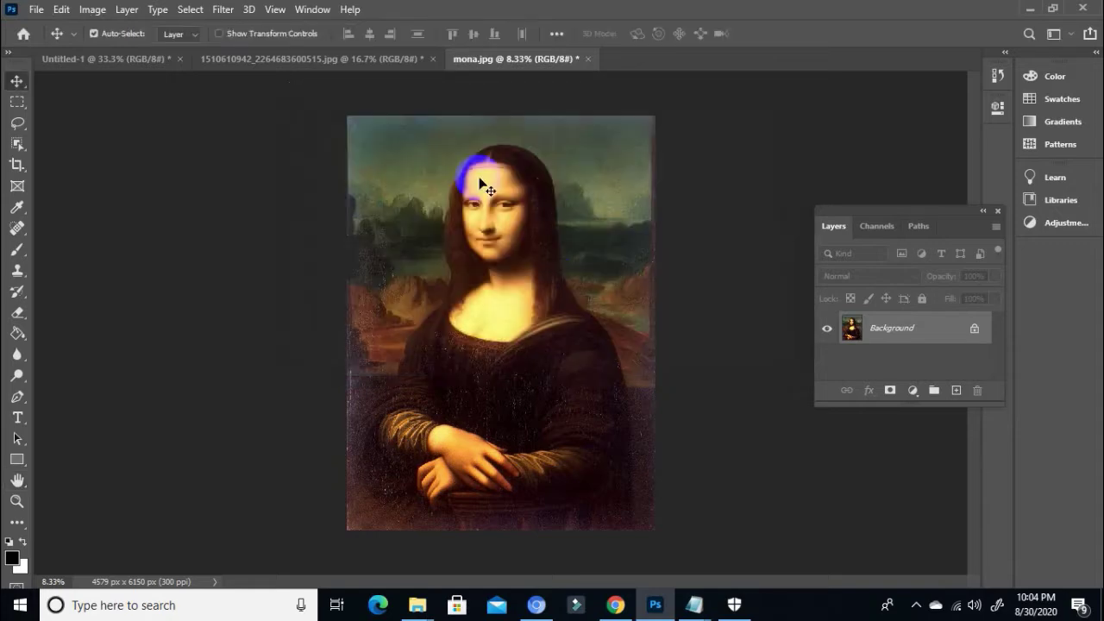
# - Check the phone photo's image dimensions and resolution without changing them
pyautogui.click(331, 57)
pyautogui.hotkey('ctrl', 'alt', 'i')
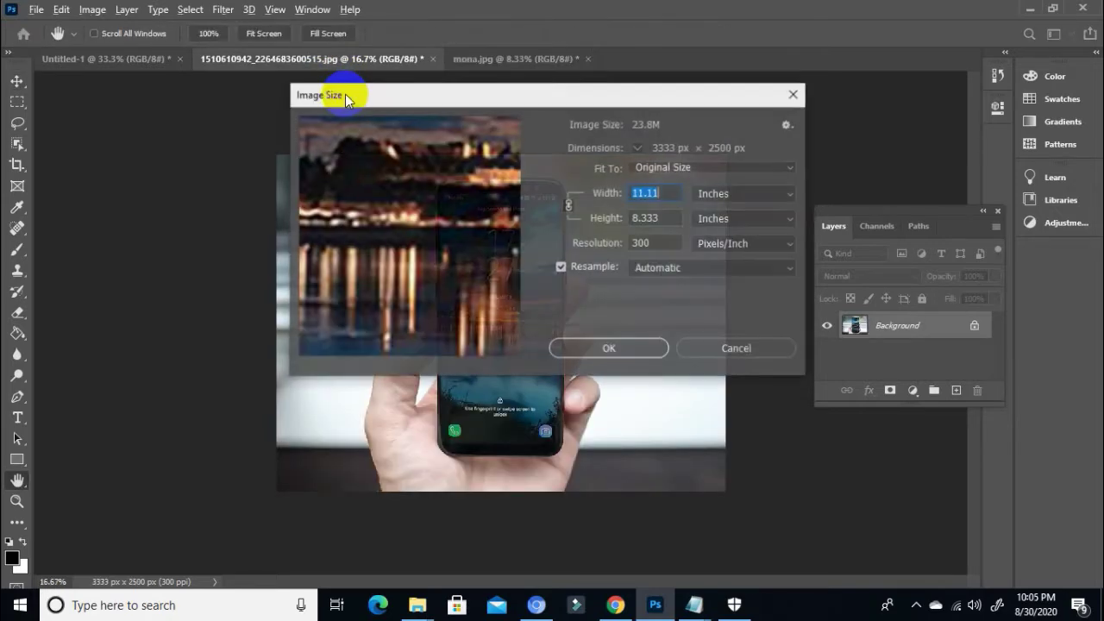
pyautogui.click(740, 354)
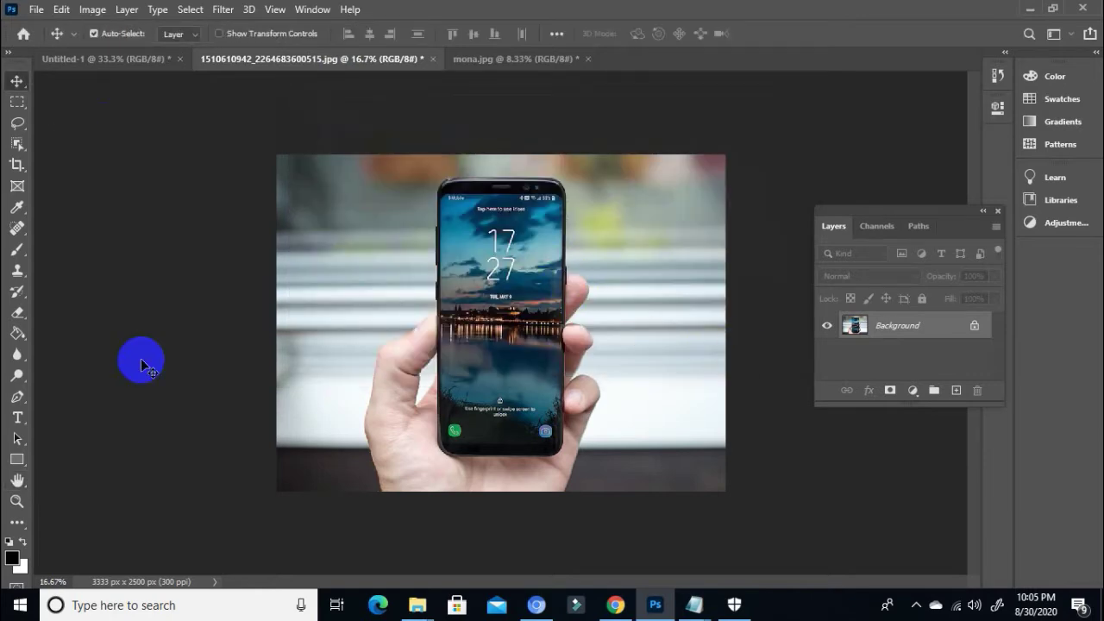
# - Activate the Pen Tool and view the other tools in its group
pyautogui.click(16, 398)
pyautogui.click(86, 397)
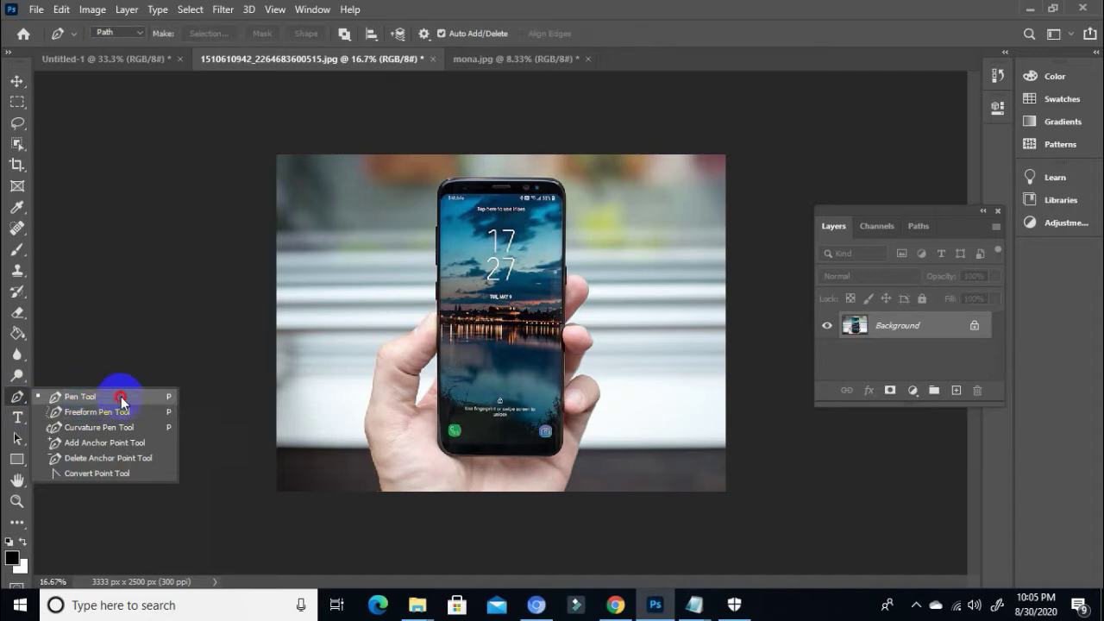
pyautogui.click(121, 400)
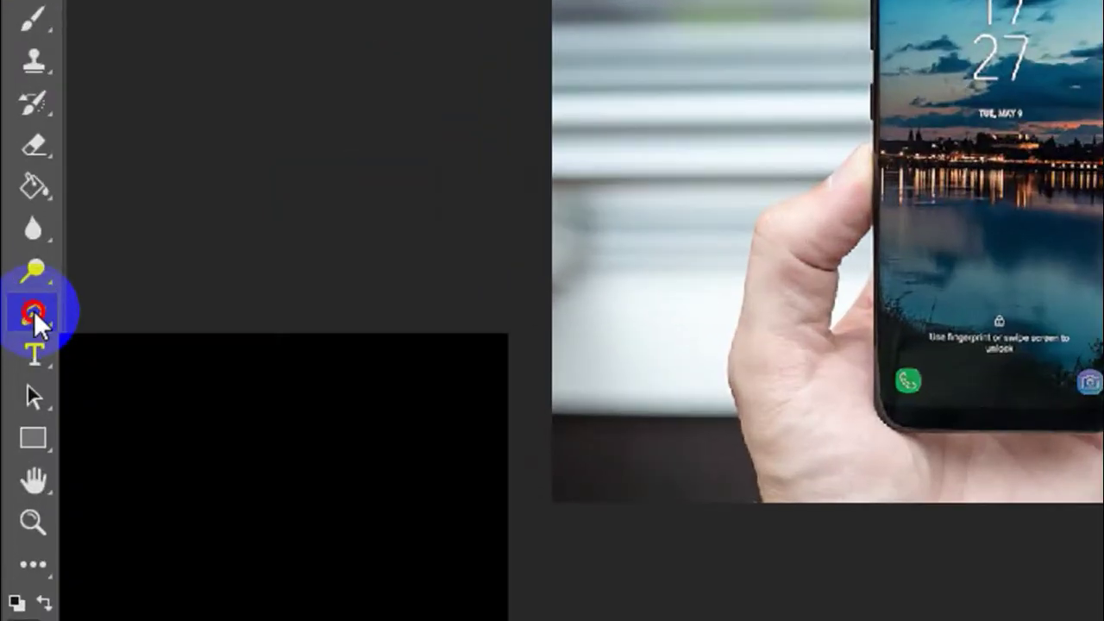
pyautogui.click(33, 311)
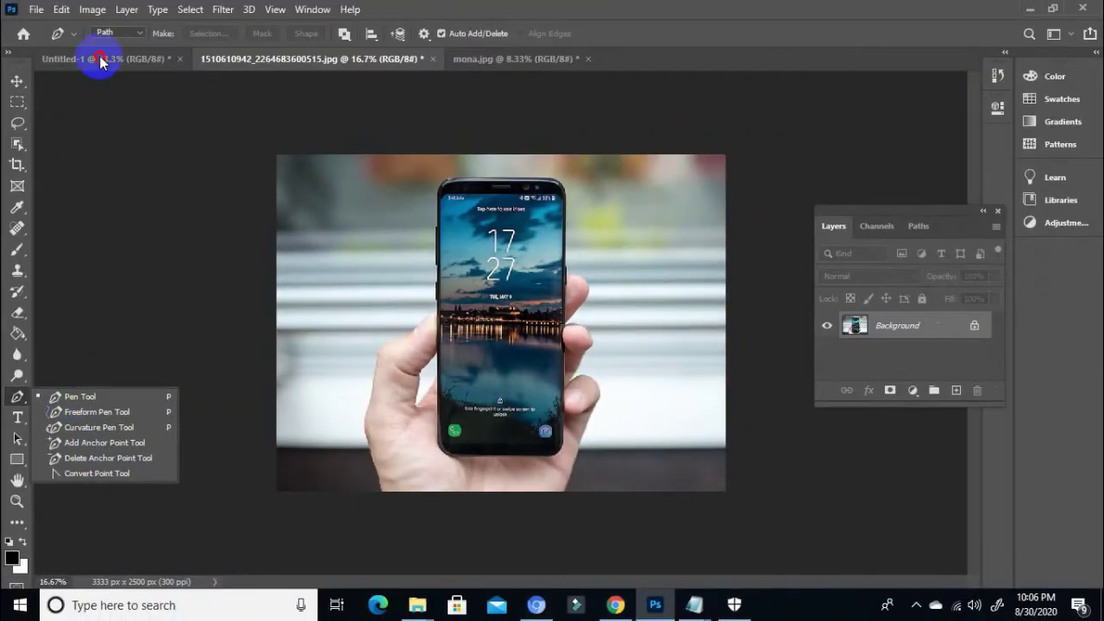
# - Draw a straight horizontal path with two anchor points on the blank Untitled-1 document using the Pen Tool
pyautogui.click(99, 55)
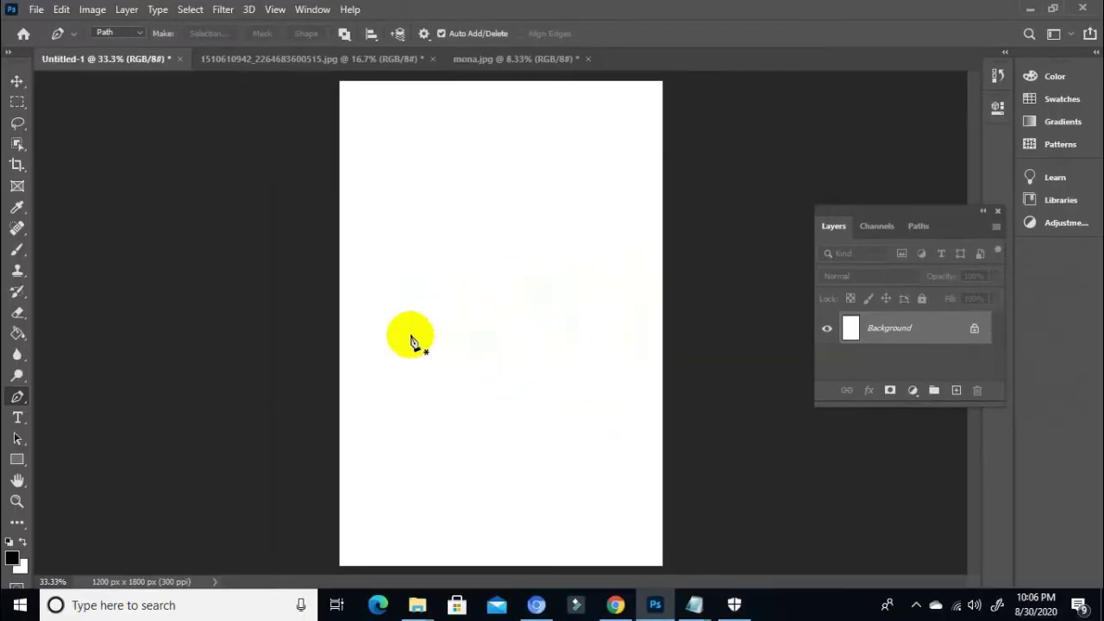
pyautogui.press('z')
pyautogui.keyDown('alt'); pyautogui.click(421, 333); pyautogui.keyUp('alt')
pyautogui.click(425, 330)
pyautogui.click(424, 329)
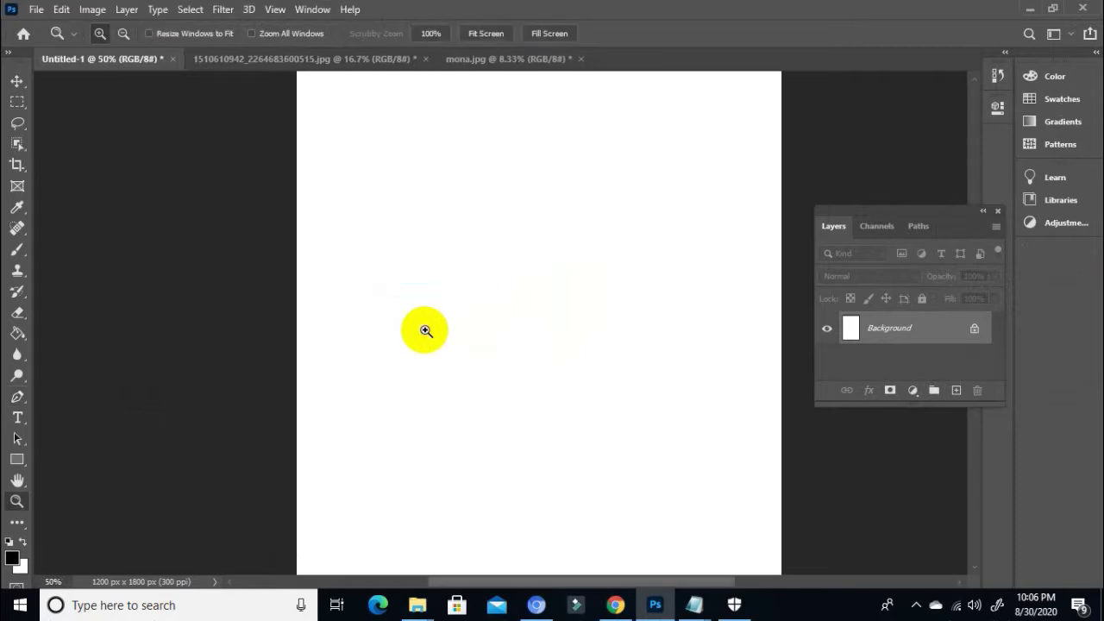
pyautogui.click(17, 398)
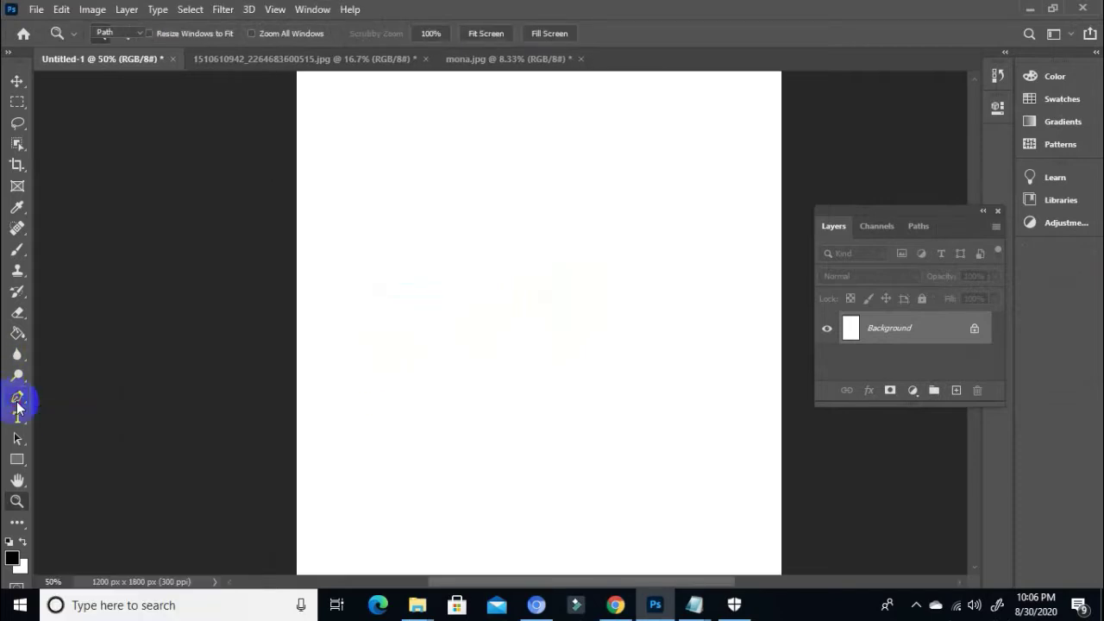
pyautogui.rightClick(17, 399)
pyautogui.click(65, 393)
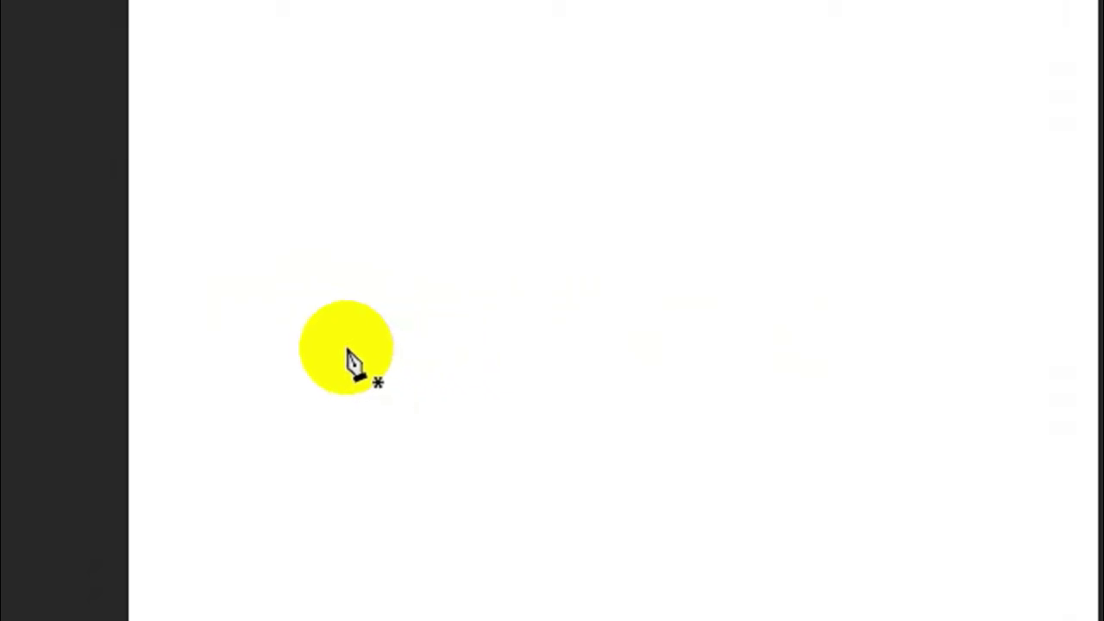
pyautogui.click(277, 316)
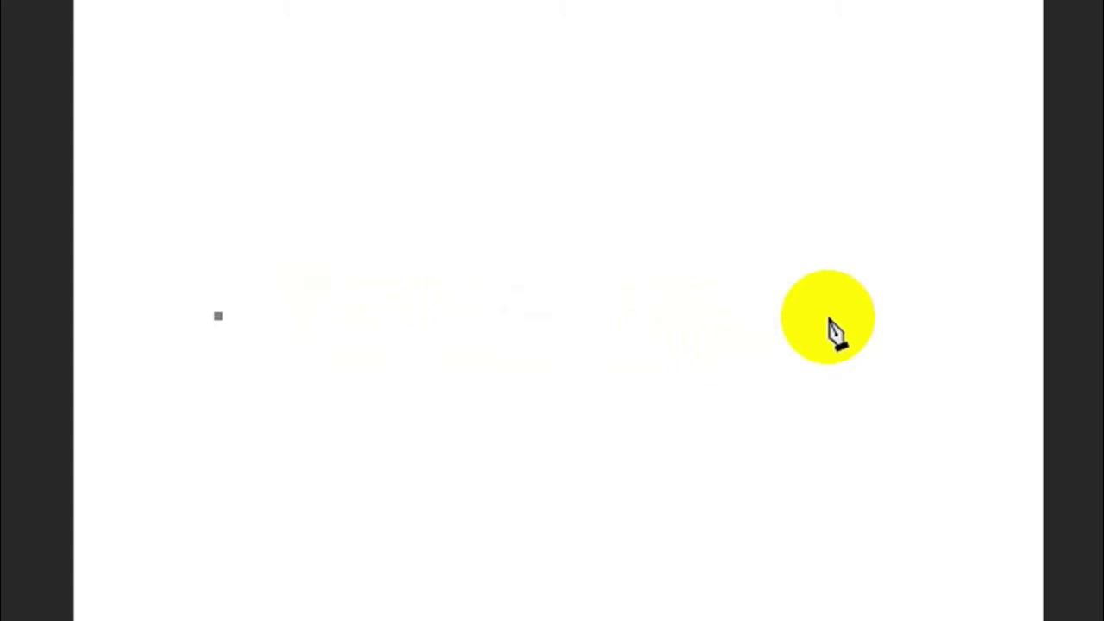
pyautogui.click(829, 318)
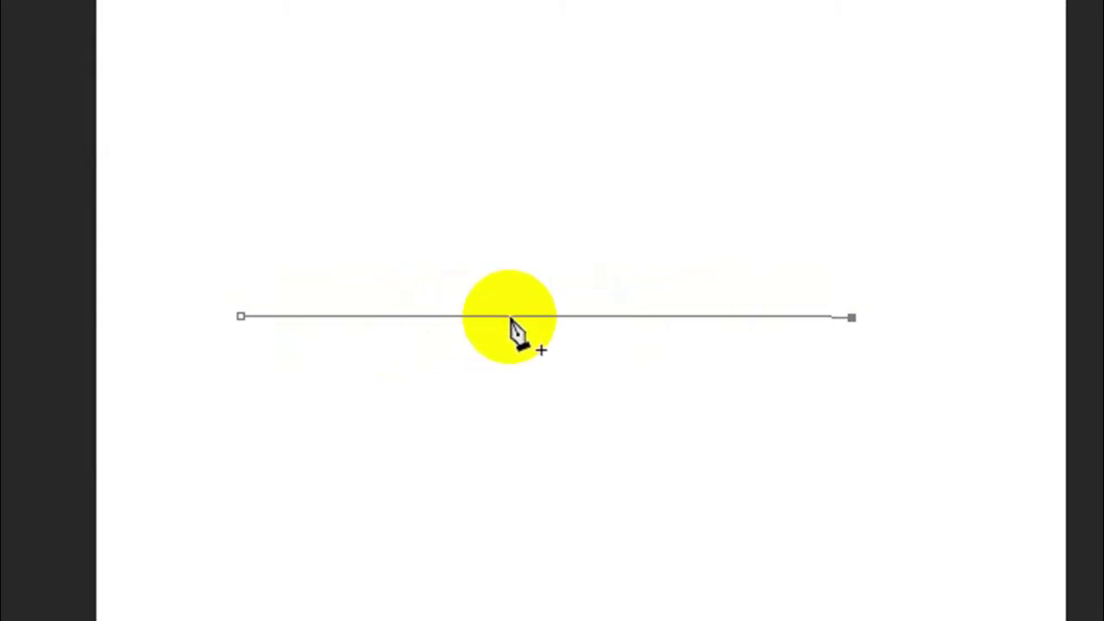
# - Add an anchor point at the middle of the path and move it downward to bend the line into a curve
pyautogui.click(524, 318)
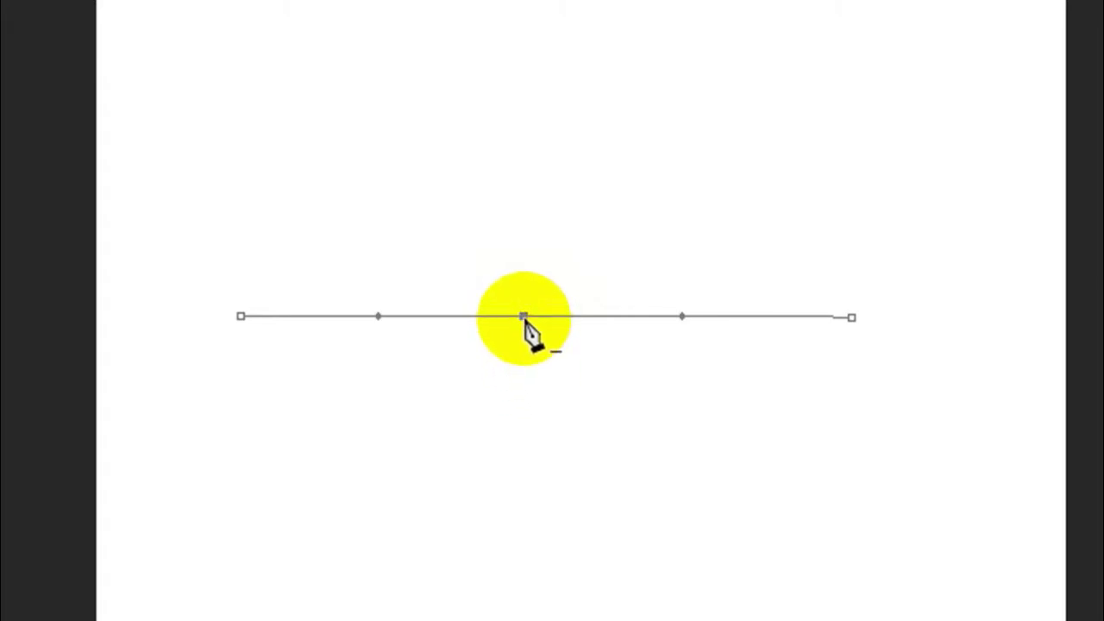
pyautogui.press('ctrl')
pyautogui.moveTo(525, 317); pyautogui.dragTo(526, 448)
pyautogui.scroll(-3, 544, 517)
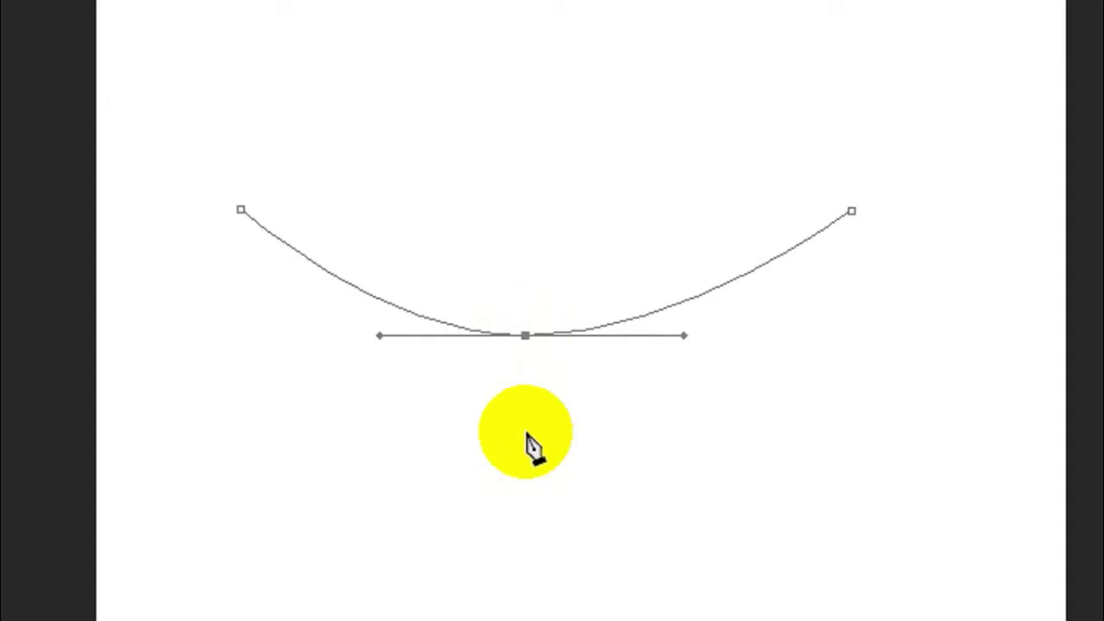
# - Delete the curved path and switch to the Move Tool
pyautogui.rightClick(526, 434)
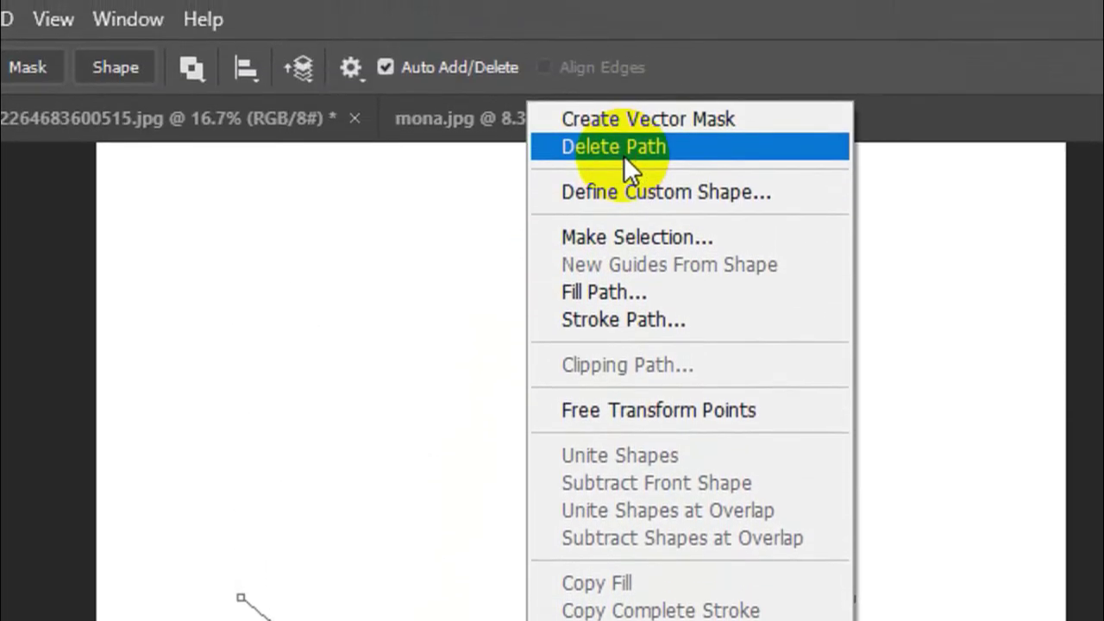
pyautogui.click(624, 143)
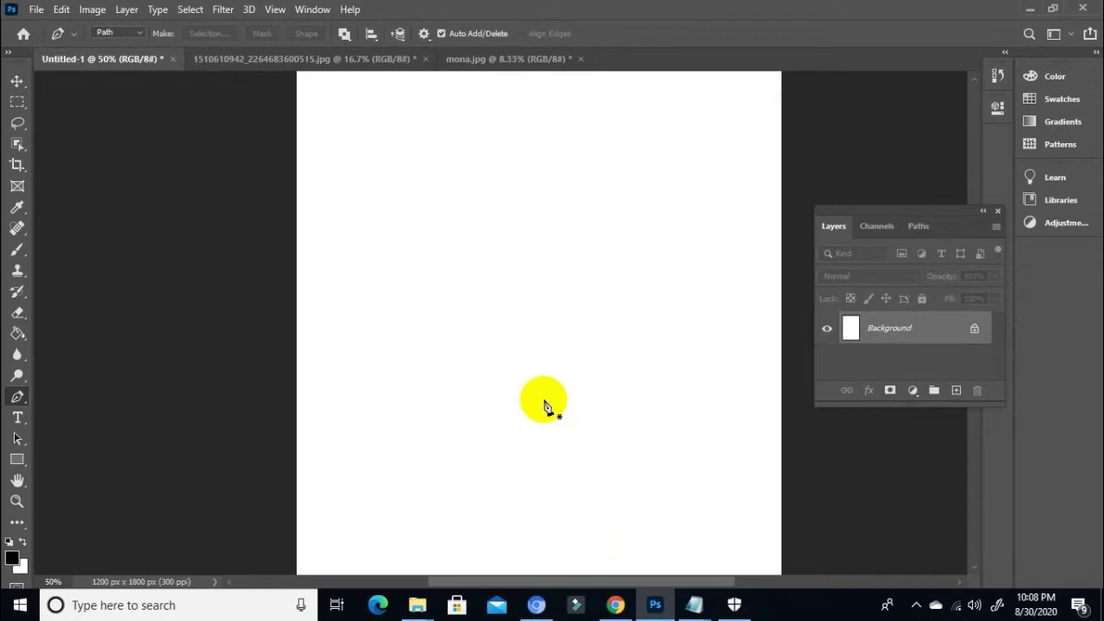
pyautogui.press('v')
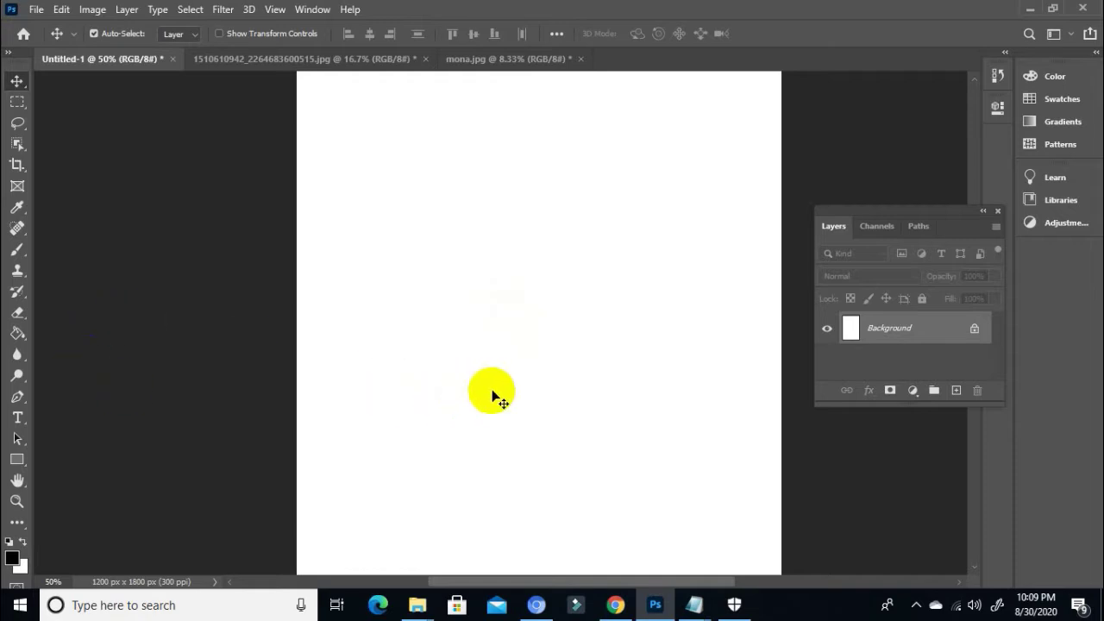
# - Draw a closed four-sided path in the upper middle of the blank canvas with the Pen Tool
pyautogui.moveTo(17, 397); pyautogui.dragTo(51, 402)
pyautogui.click(64, 397)
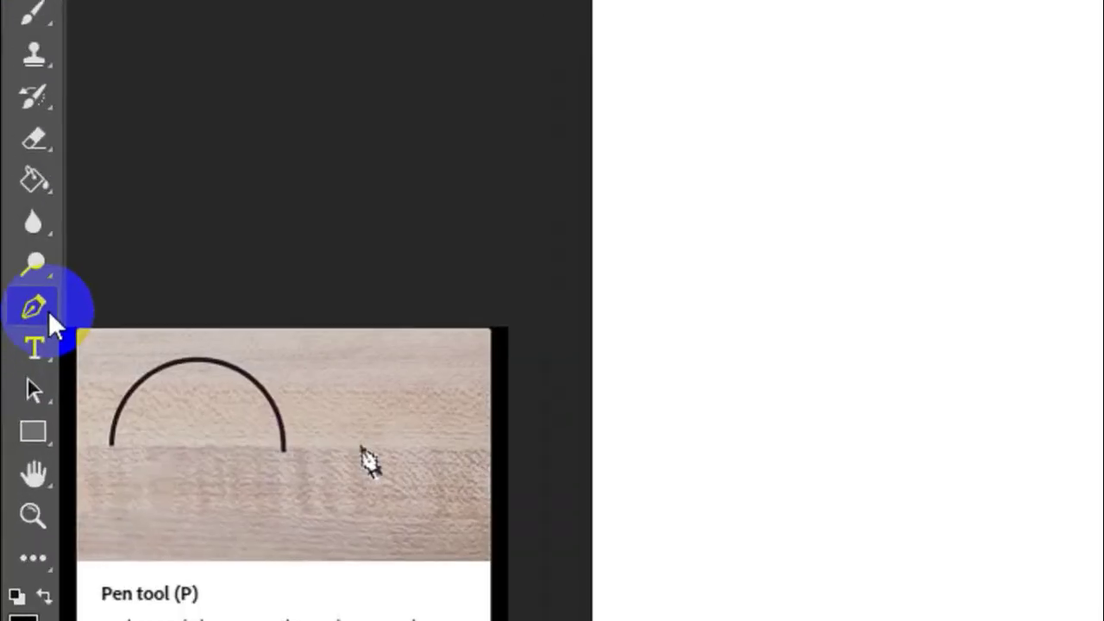
pyautogui.rightClick(32, 371)
pyautogui.click(69, 370)
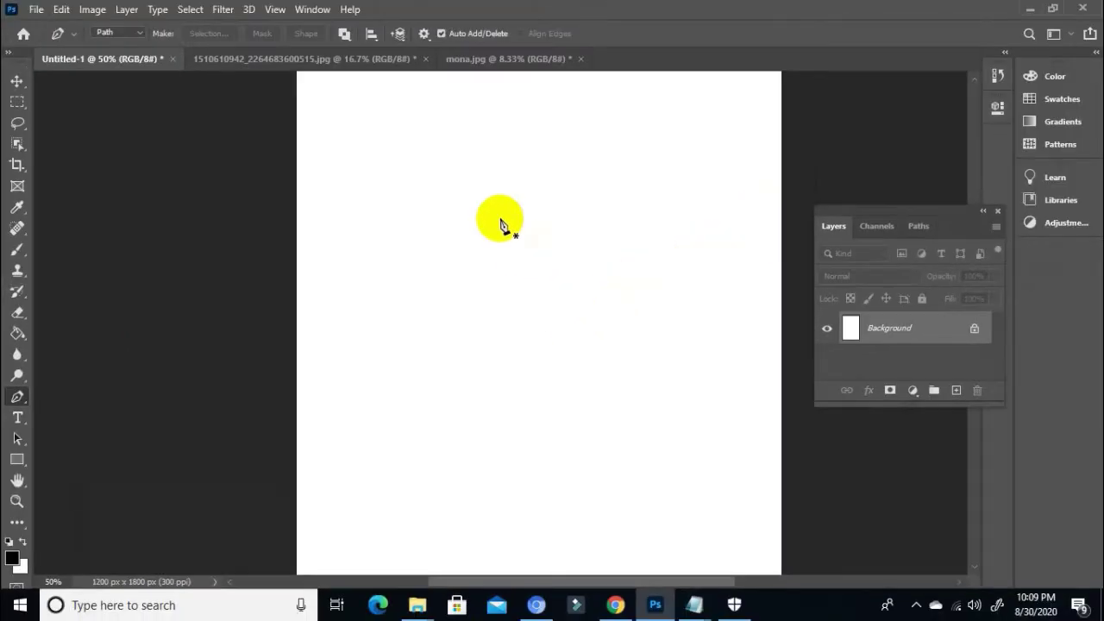
pyautogui.click(548, 164)
pyautogui.click(498, 338)
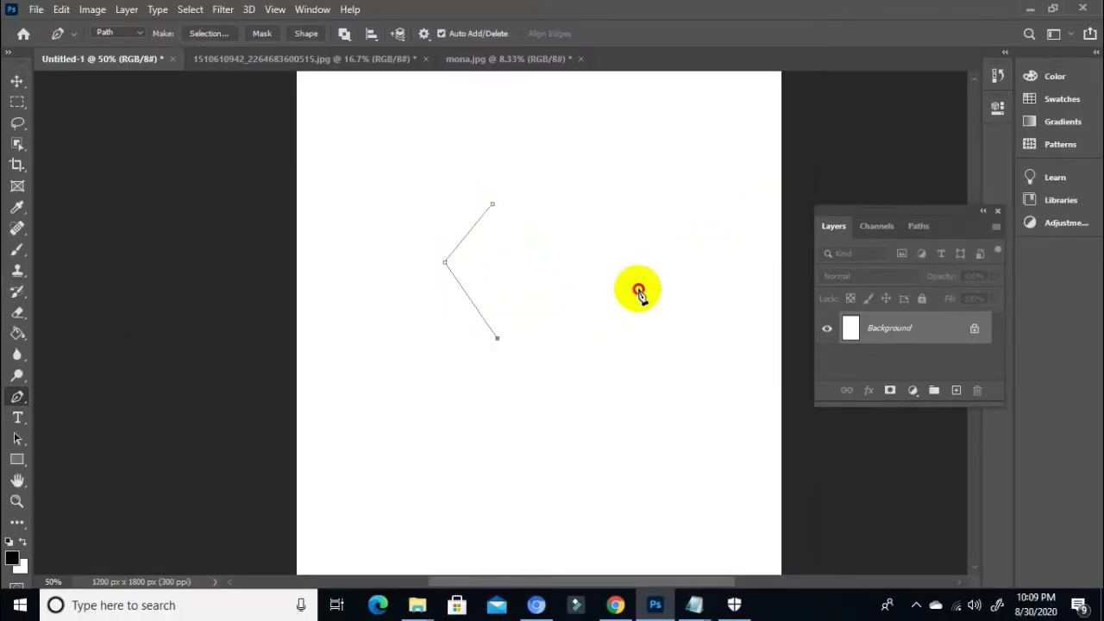
pyautogui.click(640, 290)
pyautogui.click(493, 204)
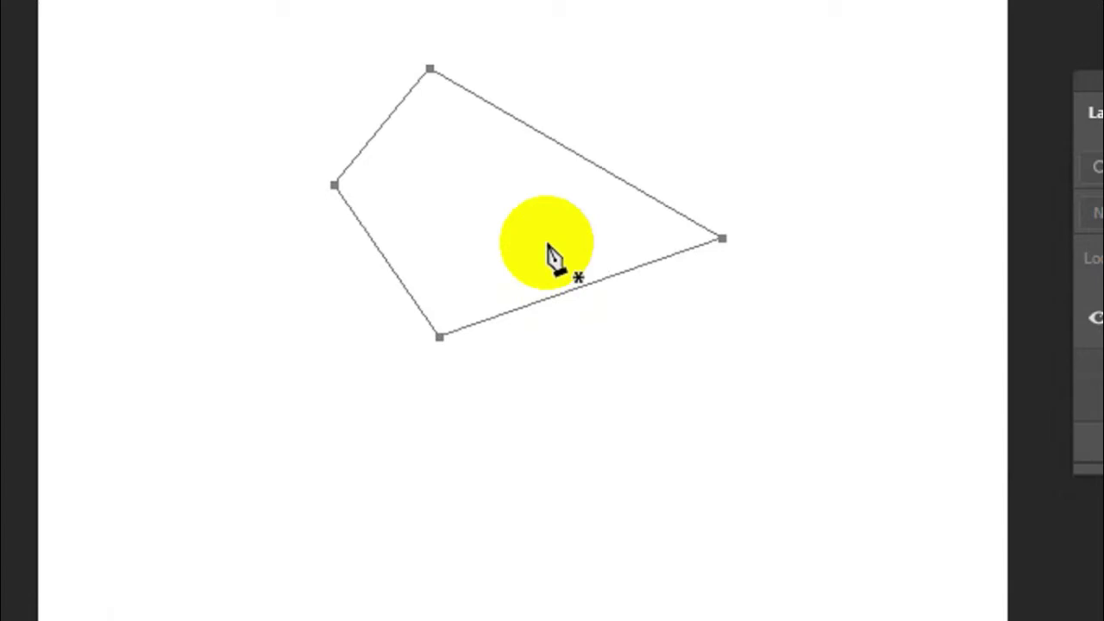
# - Convert the four-sided path into a new anti-aliased selection with a feather radius of 0 pixels
pyautogui.rightClick(551, 292)
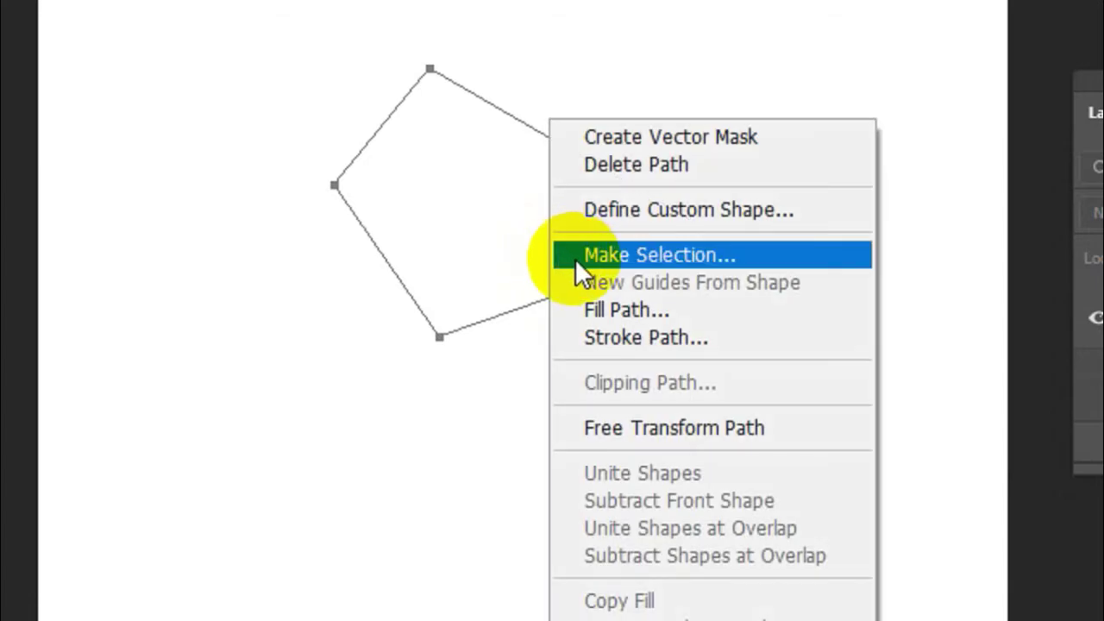
pyautogui.click(664, 257)
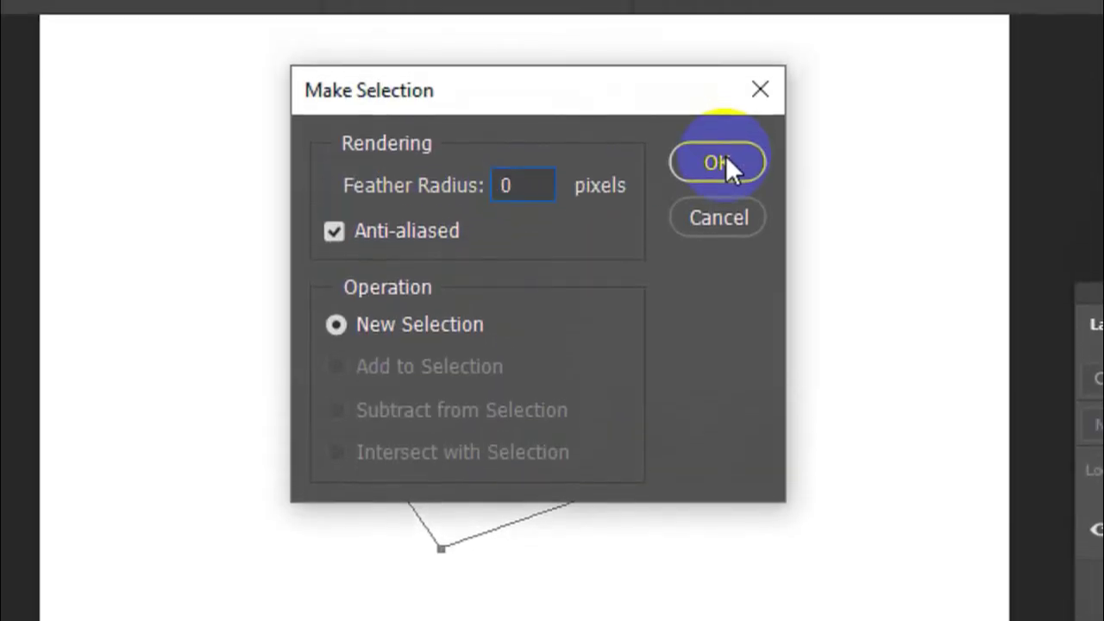
pyautogui.click(730, 134)
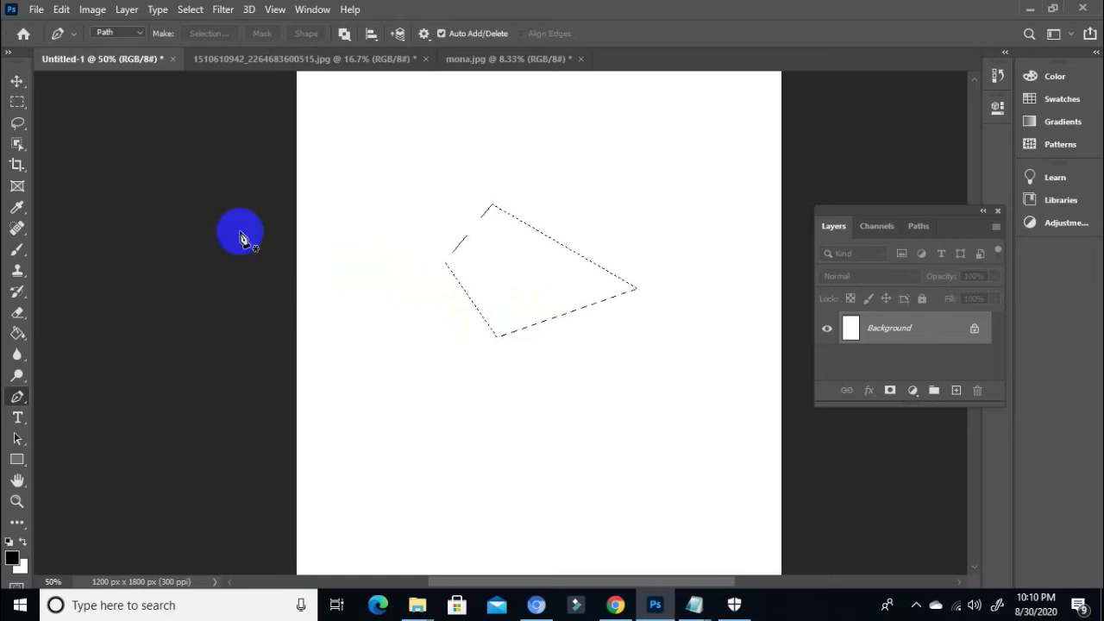
# - Activate the Move Tool, deselect the four-sided selection and switch to the phone photo document
pyautogui.click(16, 82)
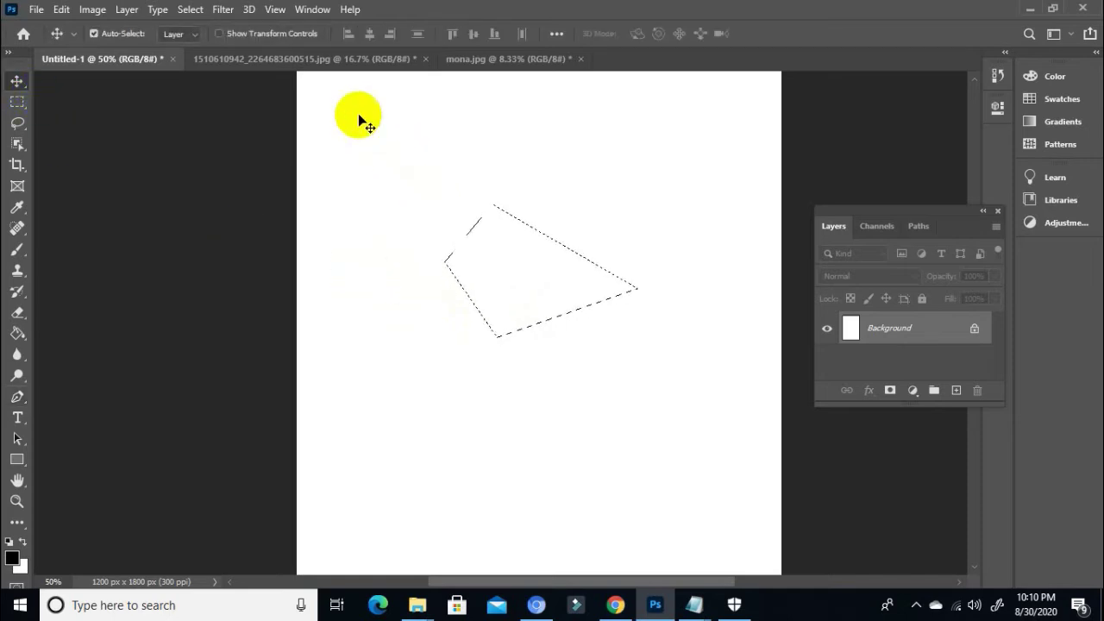
pyautogui.press('ctrl')
pyautogui.hotkey('ctrl', 'd')
pyautogui.click(386, 66)
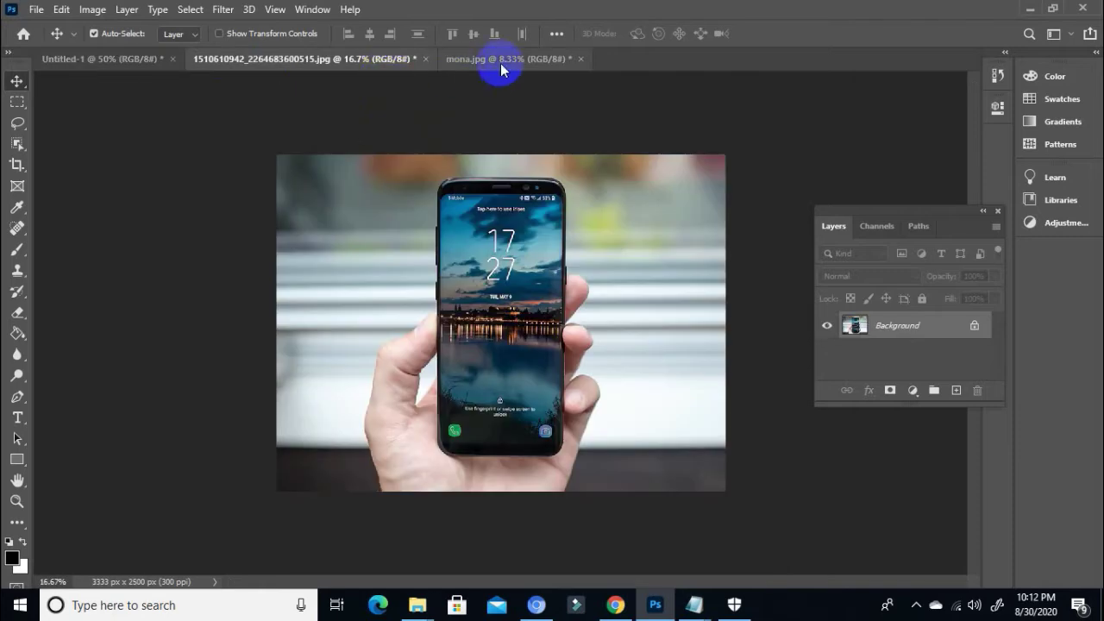
# - Compare the Mona Lisa image with the phone photo and the blank Untitled-1 canvas by switching between the documents
pyautogui.click(507, 64)
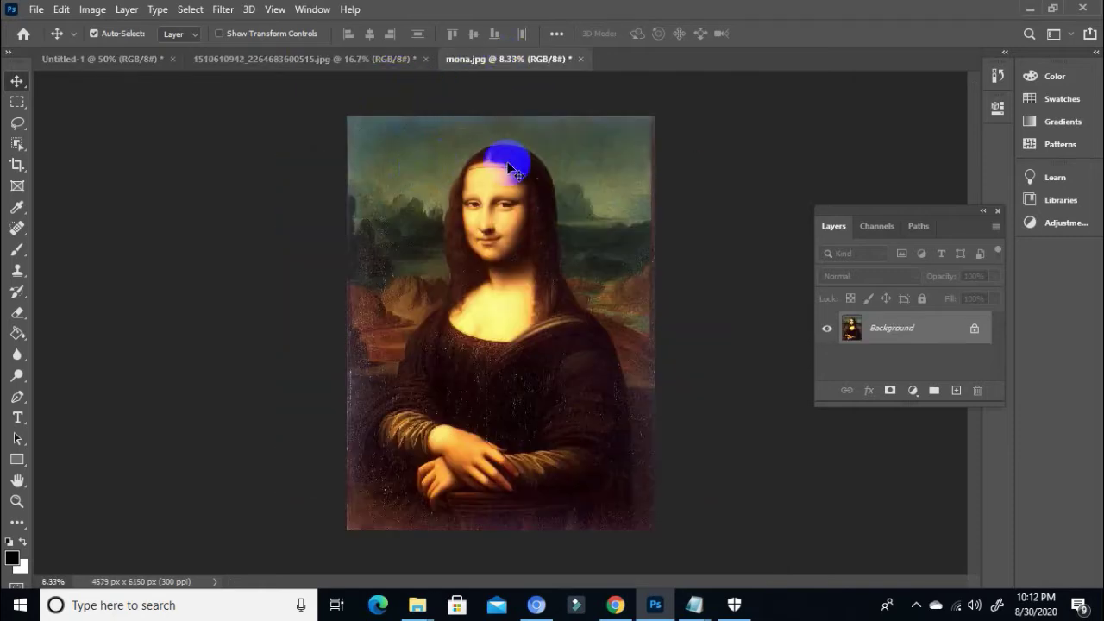
pyautogui.click(320, 60)
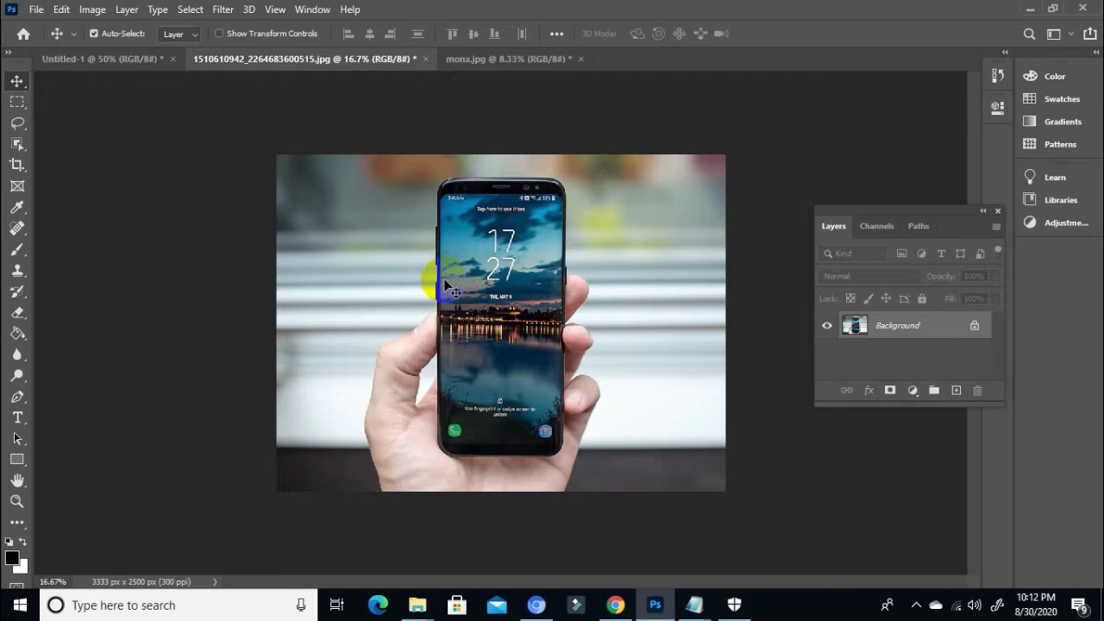
pyautogui.click(485, 60)
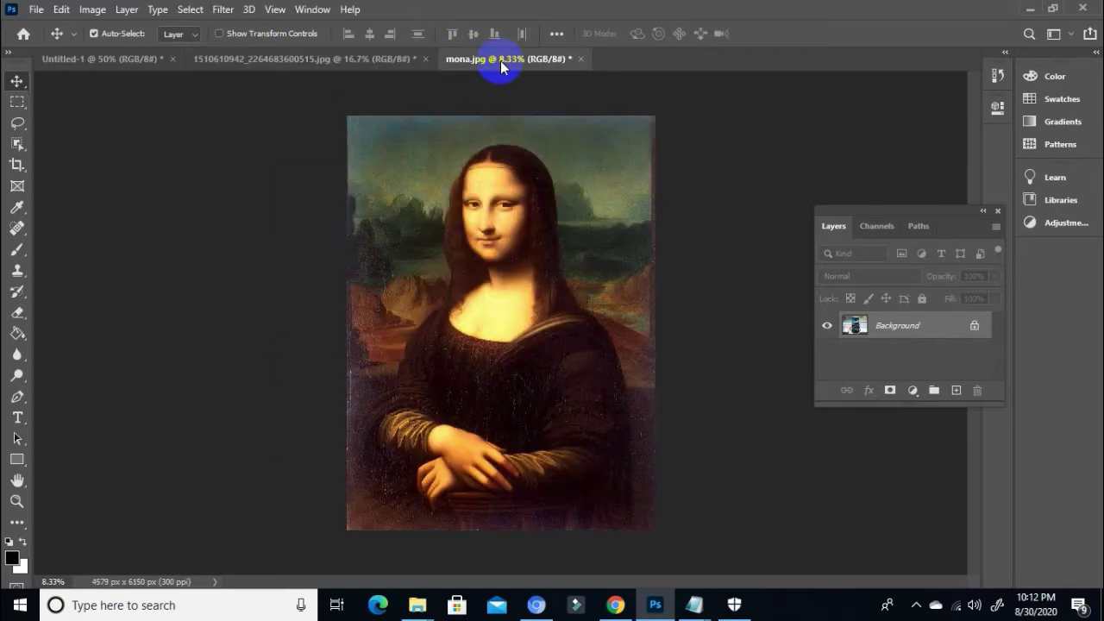
pyautogui.click(483, 269)
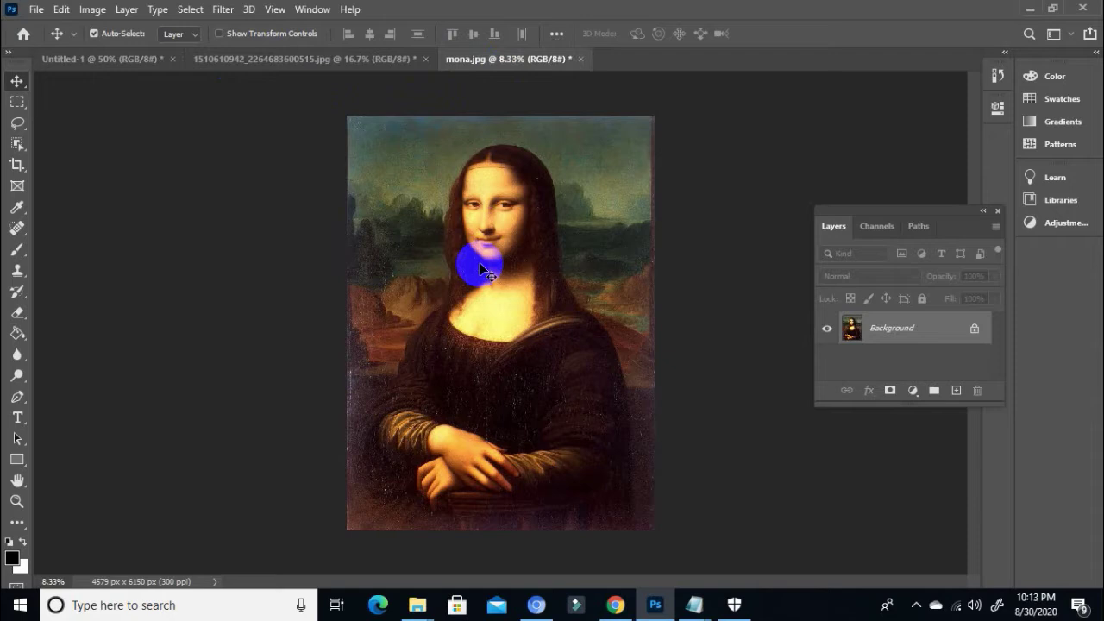
pyautogui.click(355, 55)
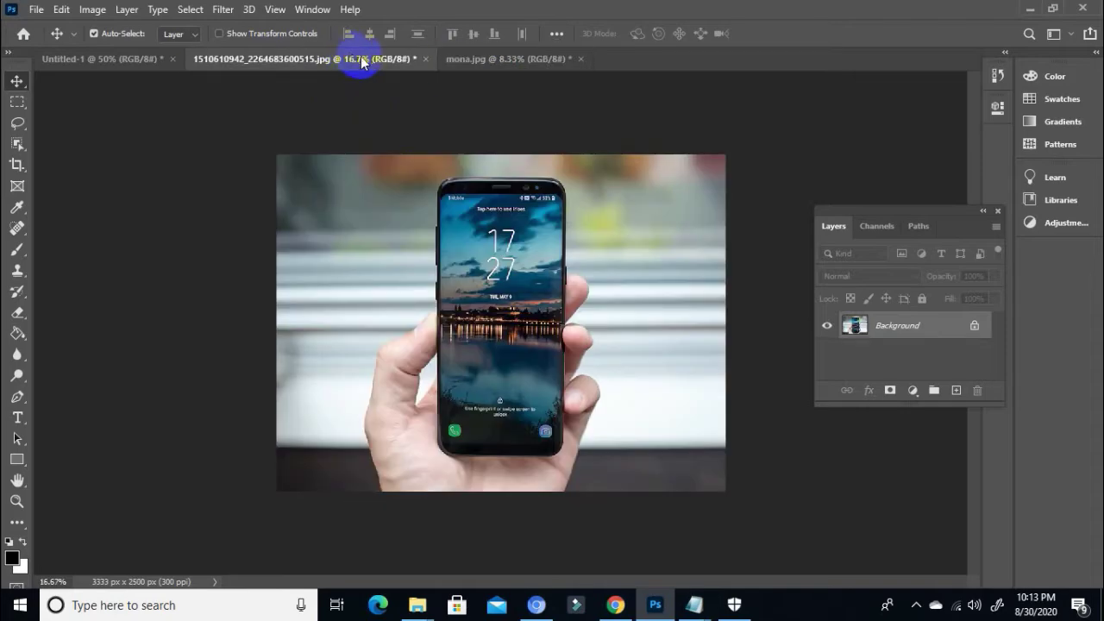
pyautogui.click(475, 62)
pyautogui.moveTo(476, 93); pyautogui.dragTo(493, 210)
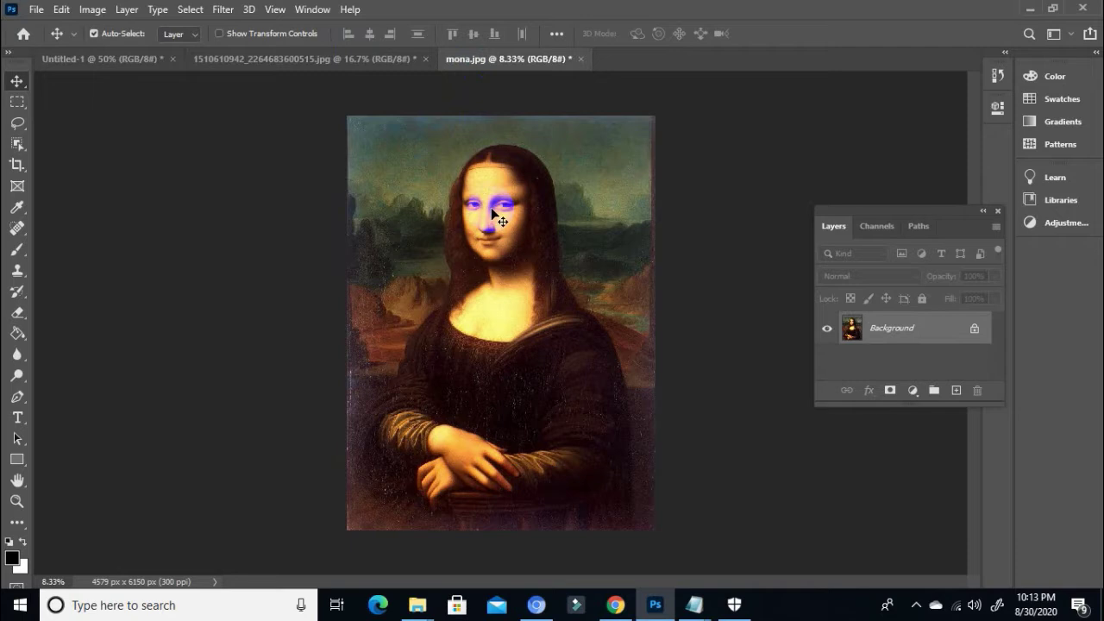
pyautogui.moveTo(494, 211); pyautogui.dragTo(323, 130)
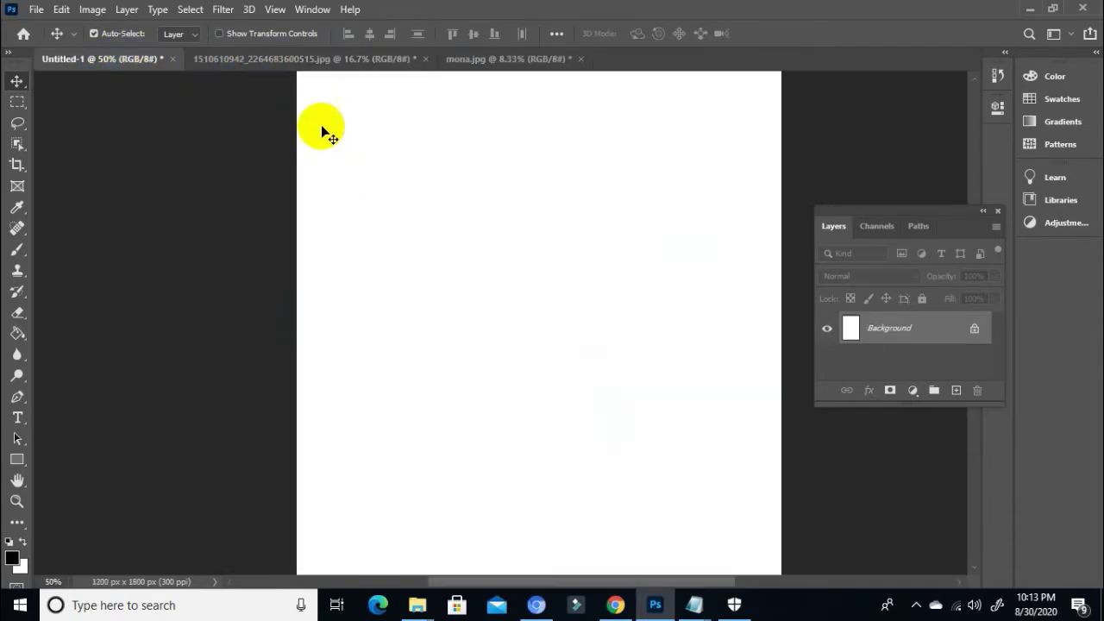
pyautogui.click(371, 55)
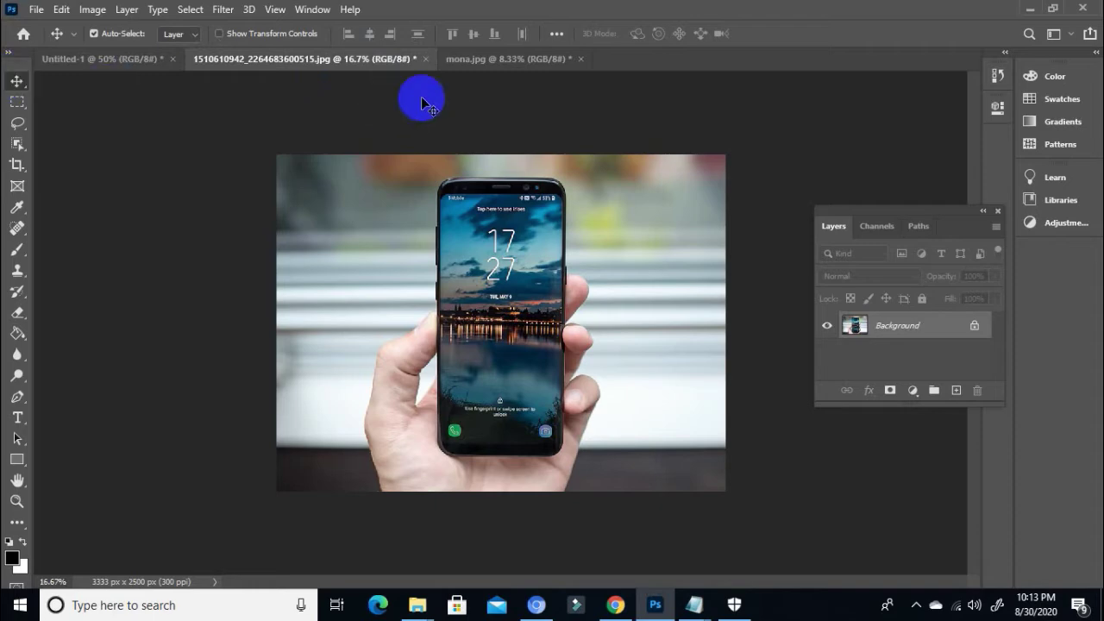
pyautogui.click(466, 57)
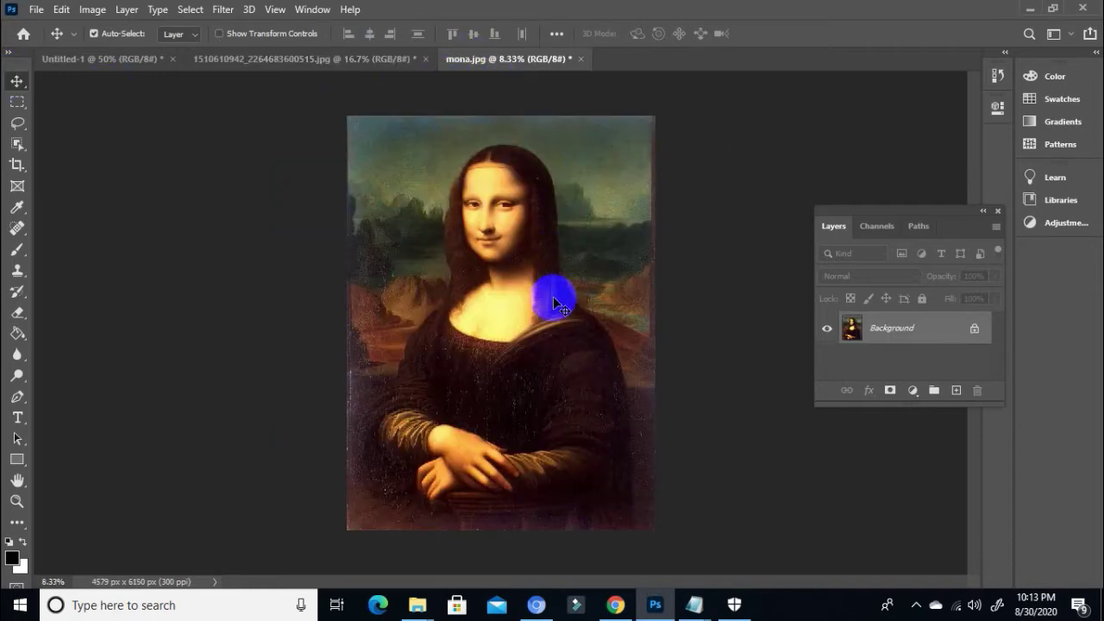
# - Copy the Mona Lisa painting from mona.jpg onto the Untitled-1 canvas as a new layer
pyautogui.moveTo(539, 312); pyautogui.dragTo(538, 349)
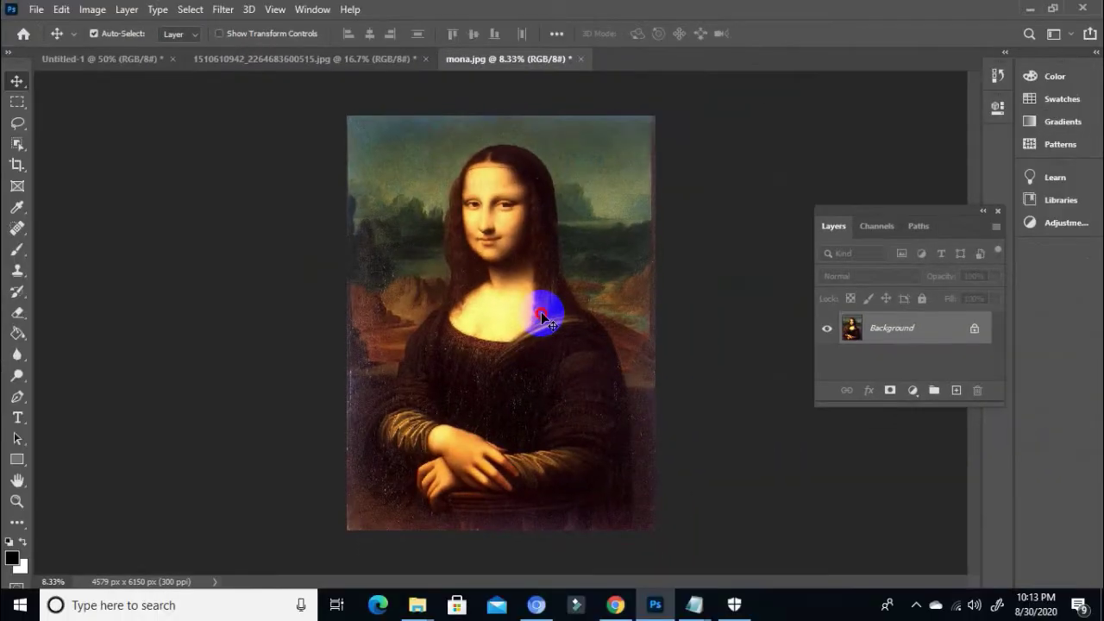
pyautogui.moveTo(583, 343); pyautogui.dragTo(481, 234)
pyautogui.press('z')
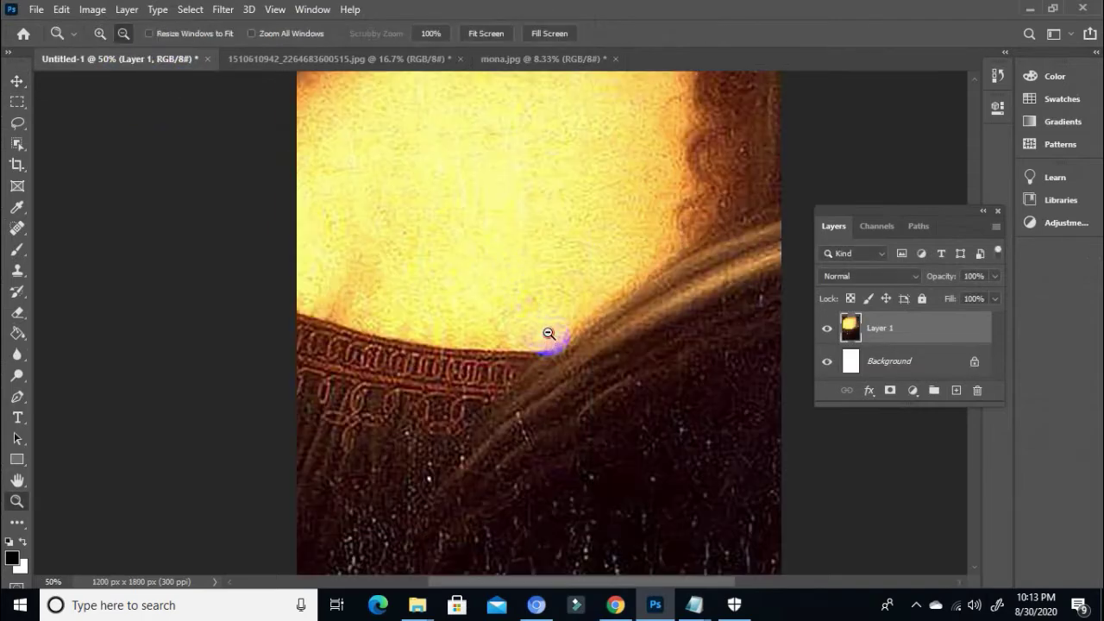
pyautogui.keyDown('alt'); pyautogui.click(548, 333); pyautogui.keyUp('alt')
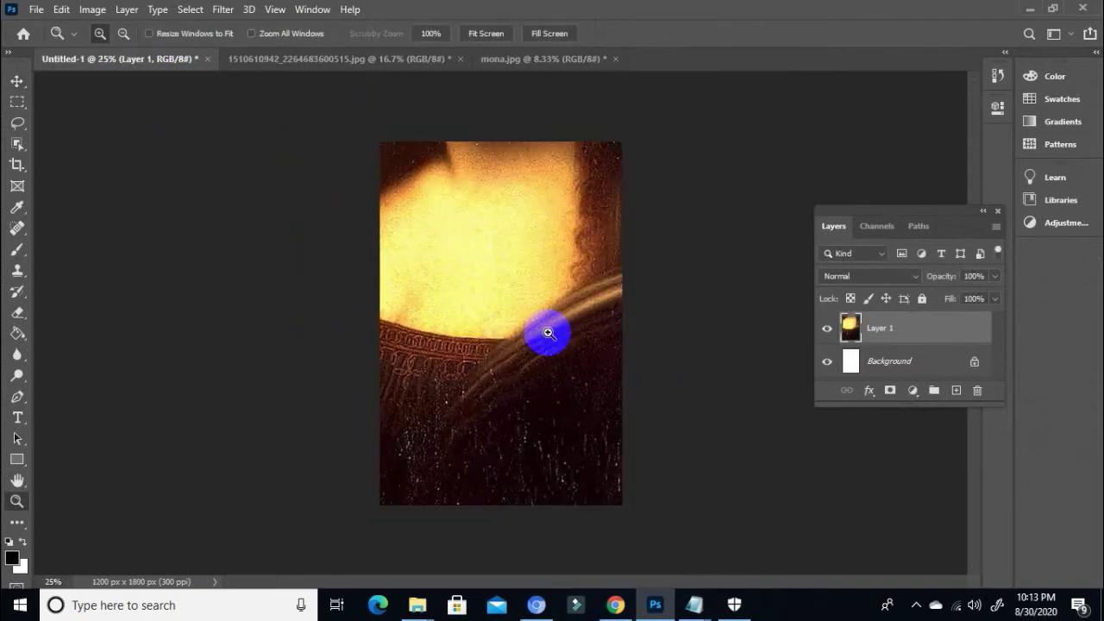
# - Check the image size of mona.jpg without changing it and return to the Untitled-1 document
pyautogui.click(558, 60)
pyautogui.hotkey('ctrl', 'alt', 'i')
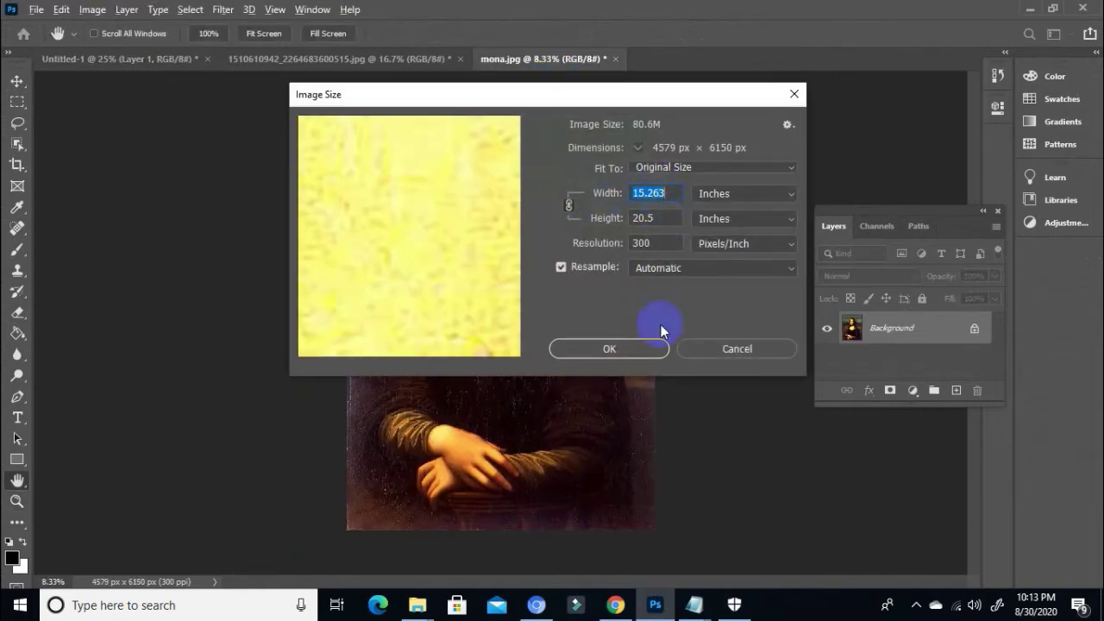
pyautogui.click(699, 349)
pyautogui.click(72, 58)
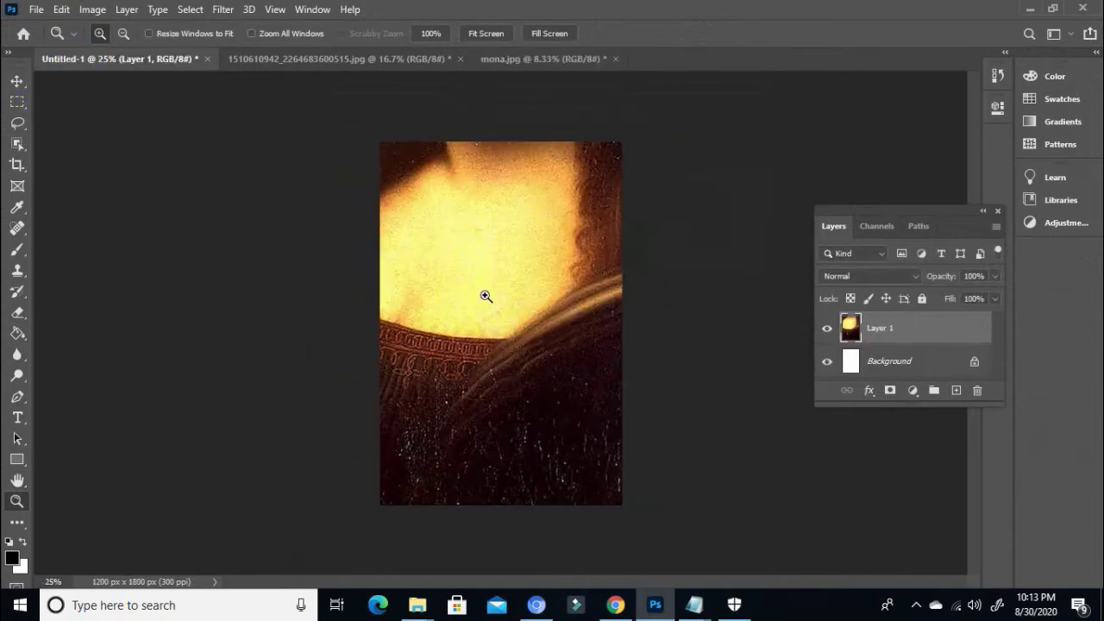
# - Scale the painting layer proportionally to 33.26% with Free Transform and position it so the figure is centred and fills the canvas
pyautogui.click(17, 81)
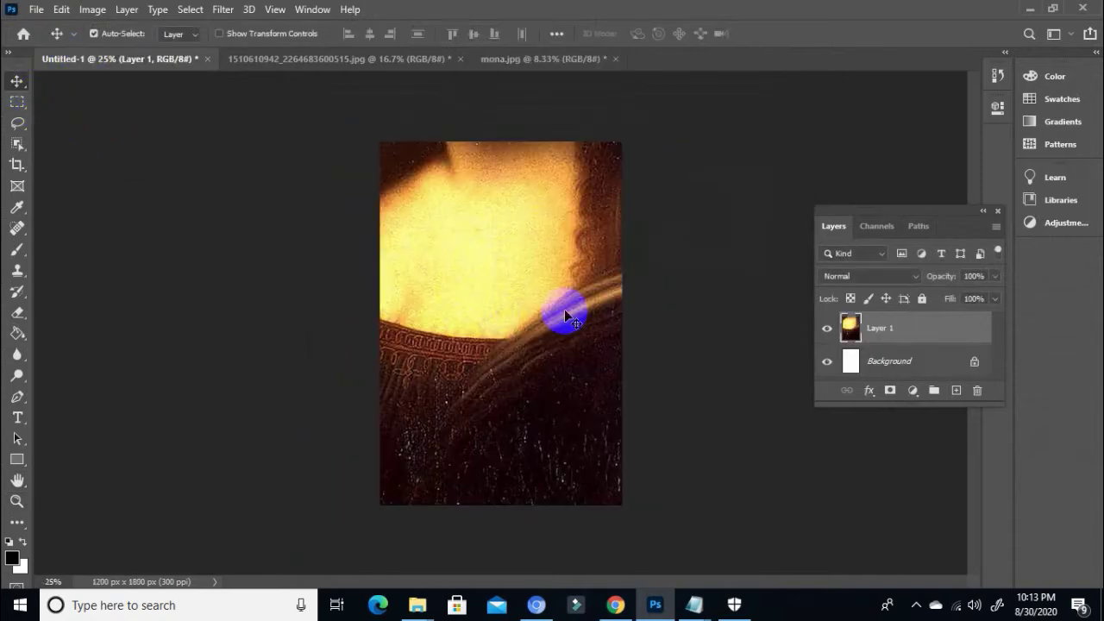
pyautogui.moveTo(468, 259); pyautogui.dragTo(497, 302)
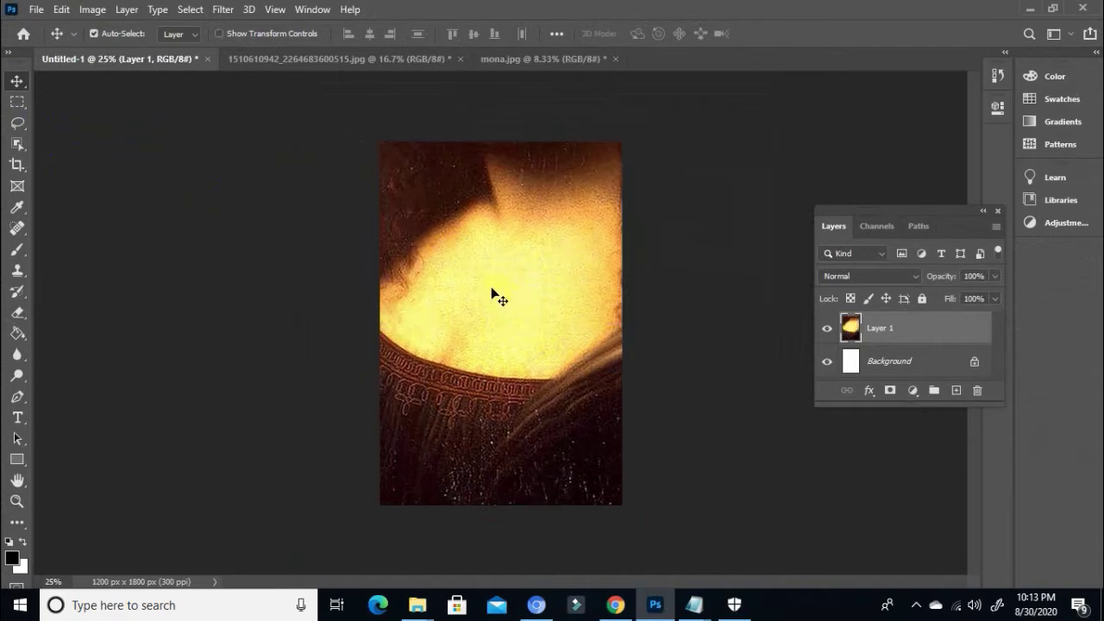
pyautogui.moveTo(478, 264); pyautogui.dragTo(523, 314)
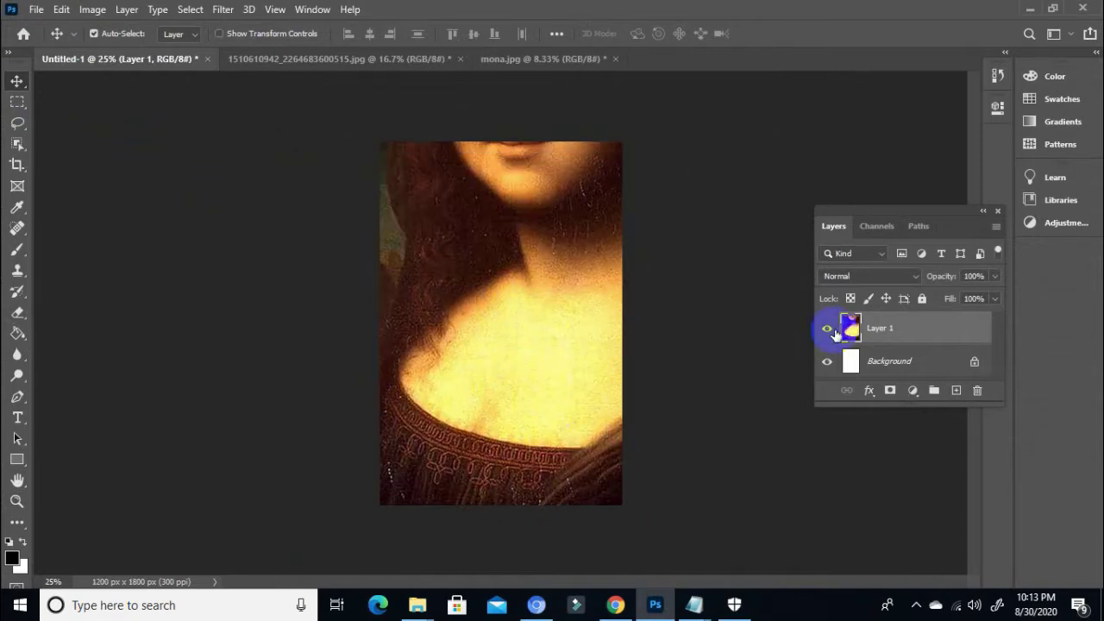
pyautogui.click(896, 336)
pyautogui.hotkey('ctrl', 't')
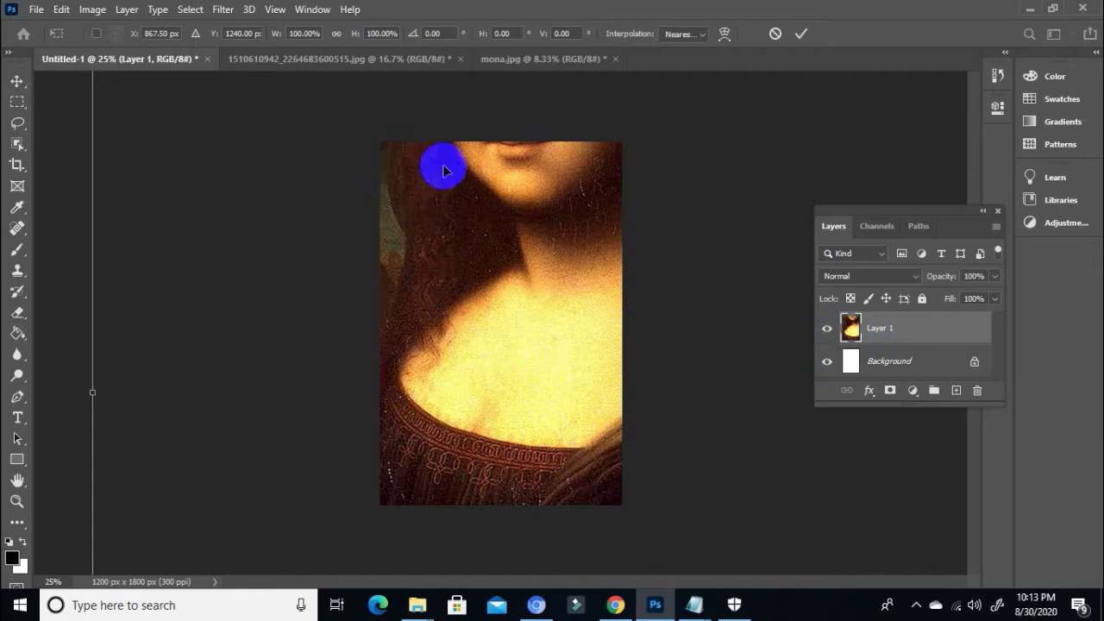
pyautogui.moveTo(442, 165); pyautogui.dragTo(473, 345)
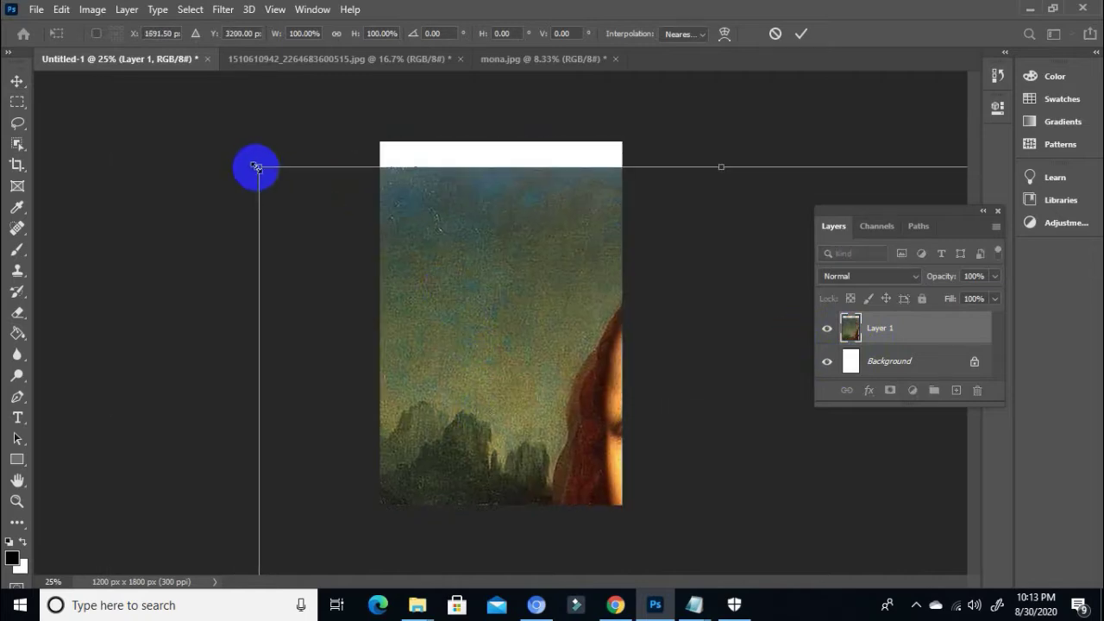
pyautogui.moveTo(256, 167); pyautogui.dragTo(506, 400)
pyautogui.moveTo(537, 465); pyautogui.dragTo(423, 202)
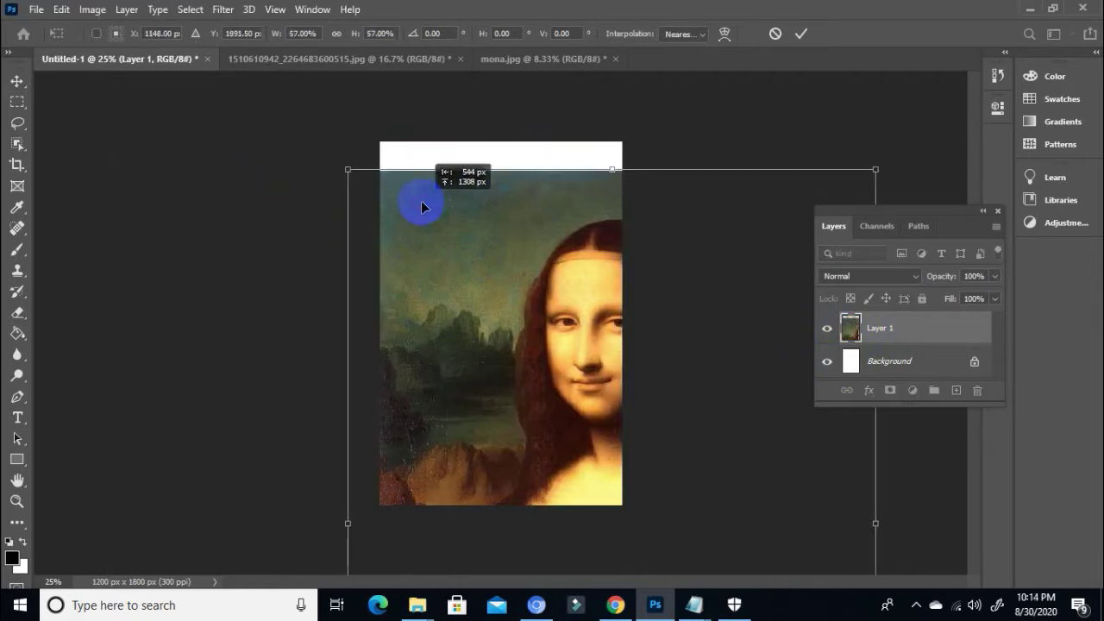
pyautogui.moveTo(350, 166); pyautogui.dragTo(453, 316)
pyautogui.moveTo(512, 382); pyautogui.dragTo(420, 208)
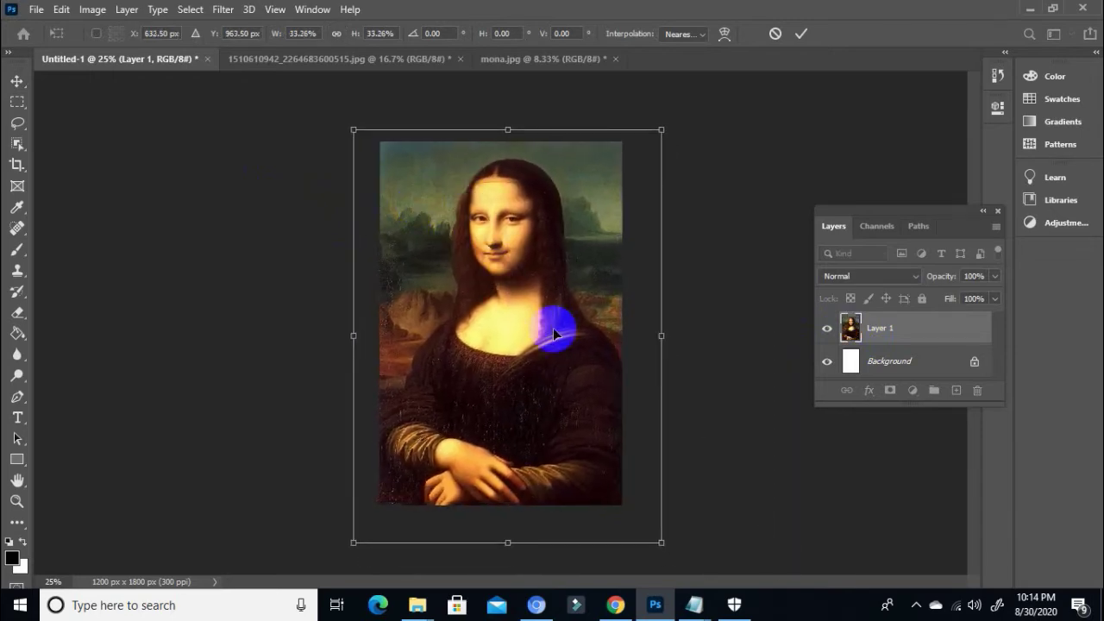
pyautogui.moveTo(551, 332); pyautogui.dragTo(544, 332)
pyautogui.press('Return')
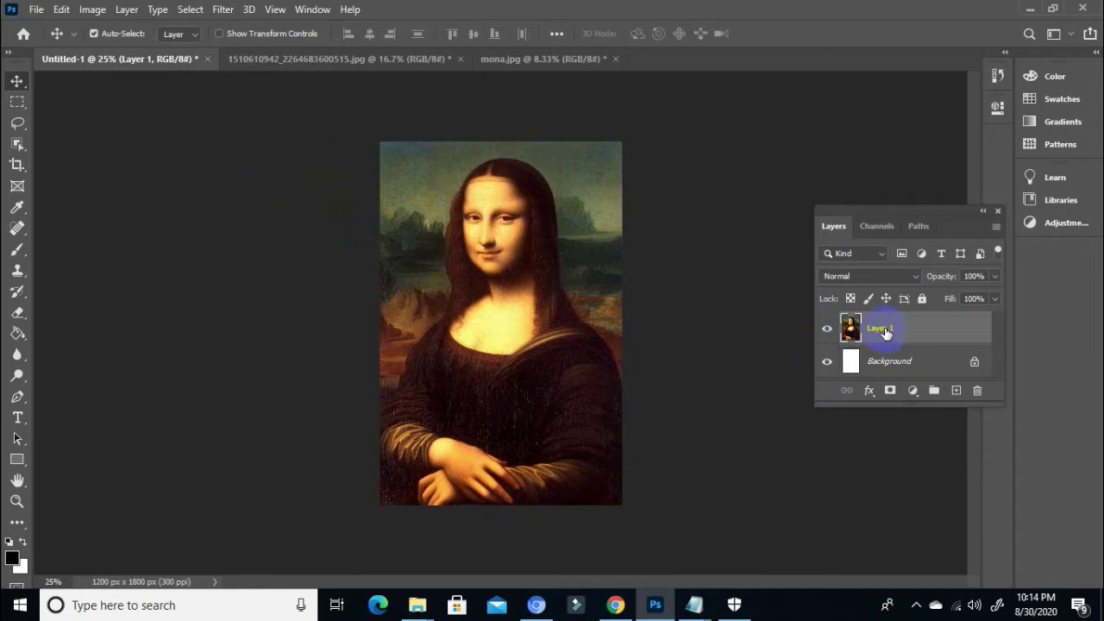
# - Rename the painting layer as mona and switch to the phone photo document
pyautogui.doubleClick(884, 329)
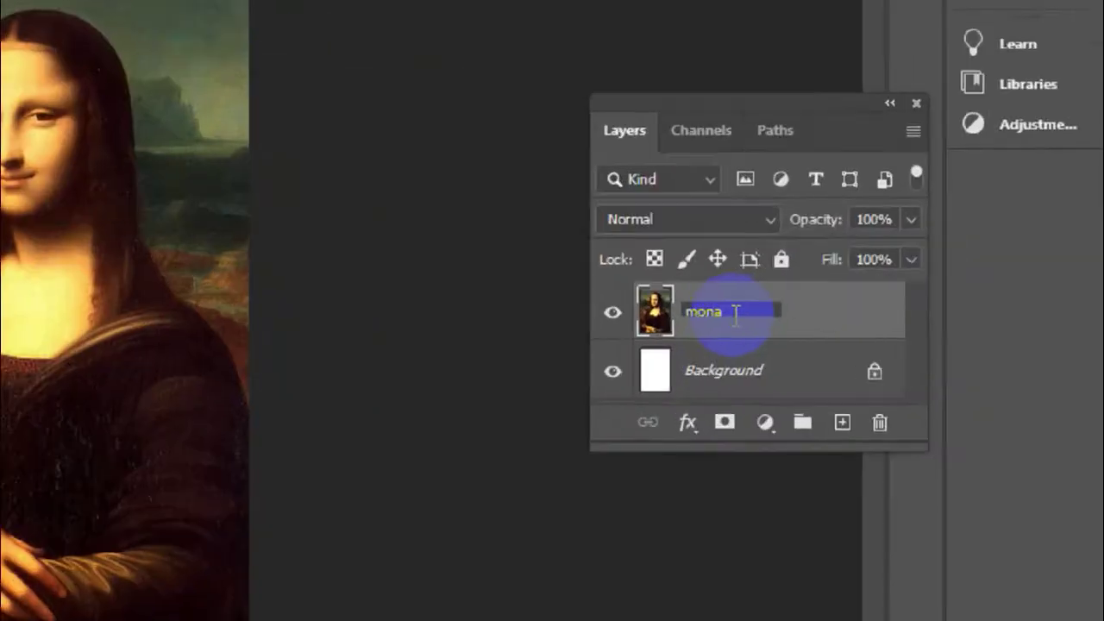
pyautogui.press('Return')
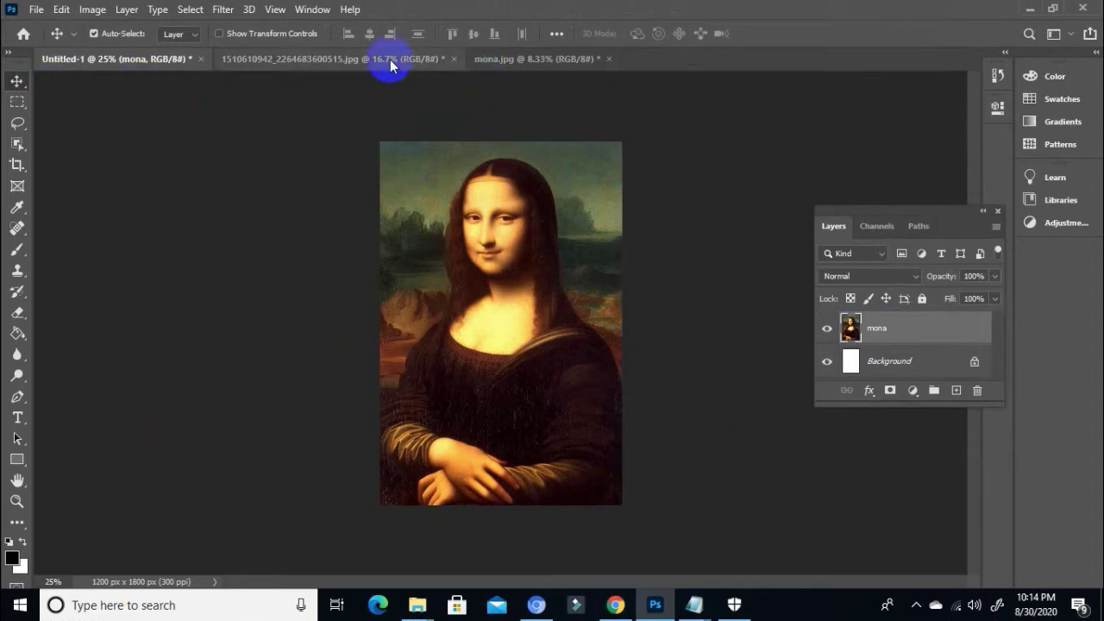
pyautogui.click(390, 59)
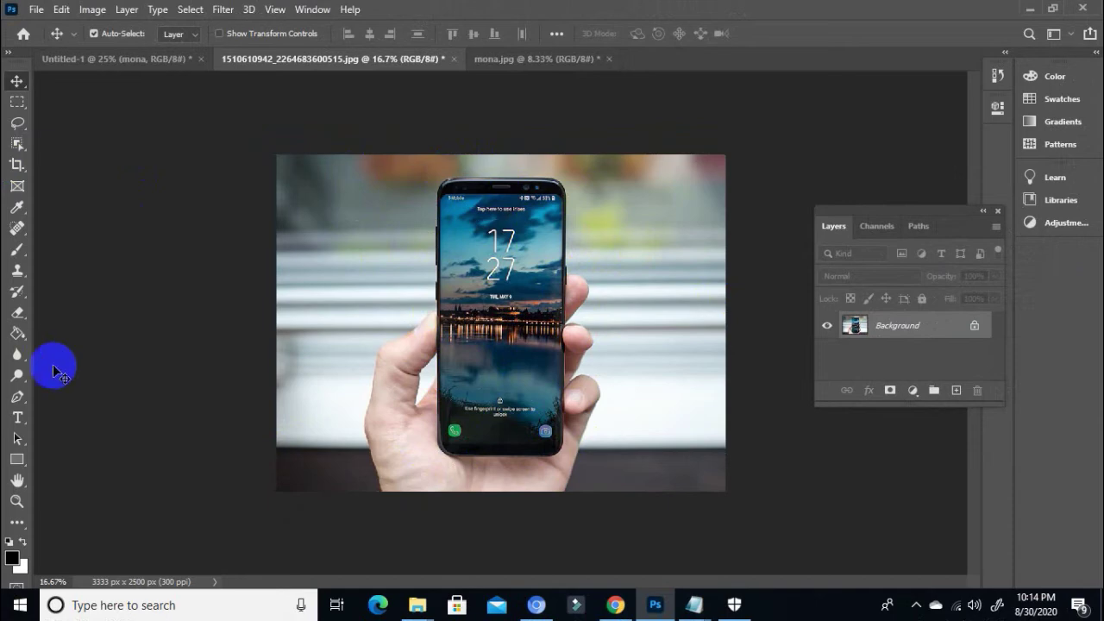
# - Examine the lower left outline of the hand in the phone photo at 50% magnification
pyautogui.click(17, 397)
pyautogui.press('z')
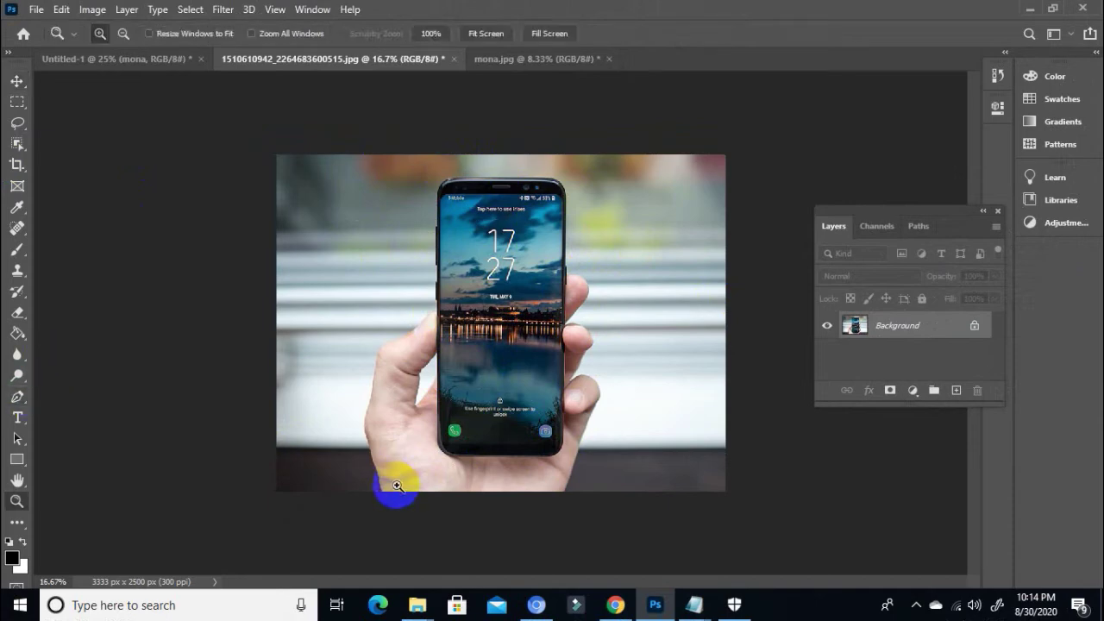
pyautogui.click(387, 478)
pyautogui.click(371, 466)
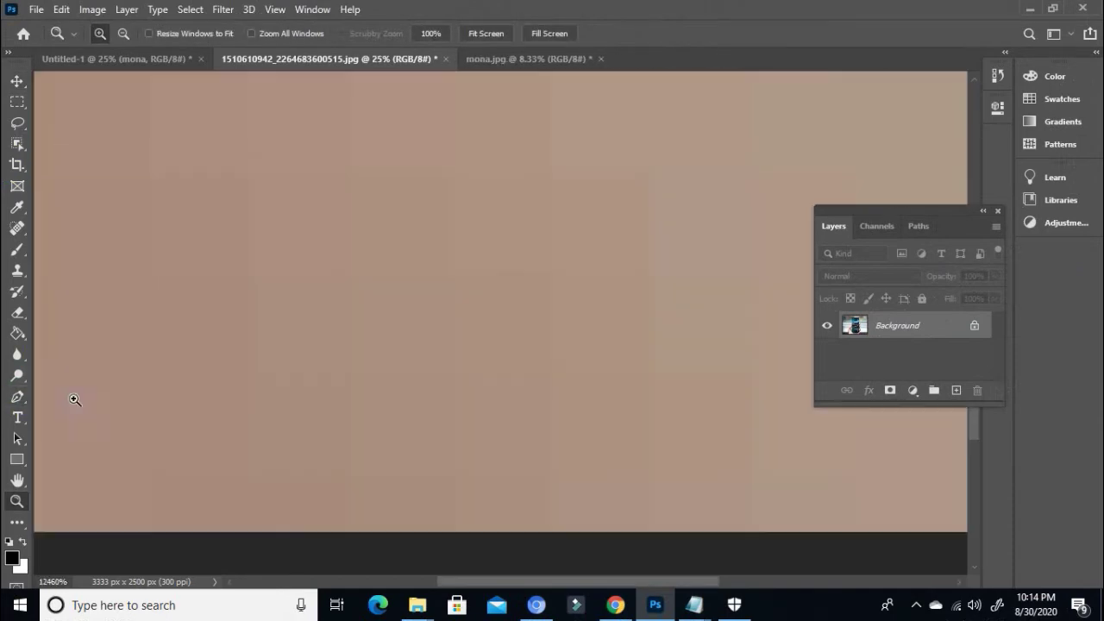
pyautogui.moveTo(406, 478); pyautogui.dragTo(495, 313)
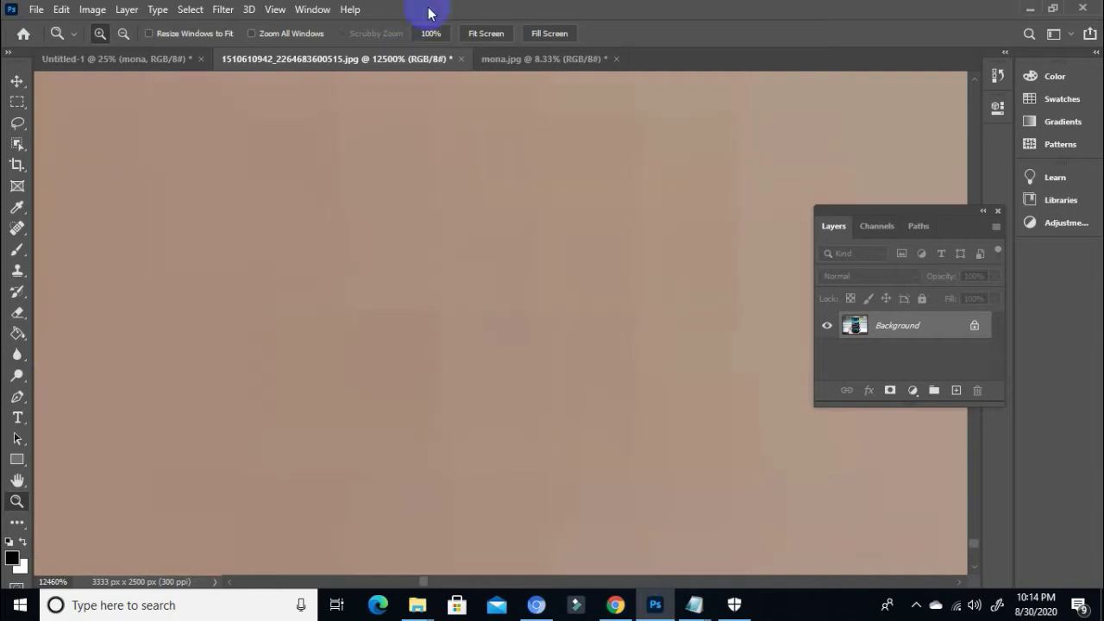
pyautogui.keyDown('alt'); pyautogui.click(380, 372); pyautogui.keyUp('alt')
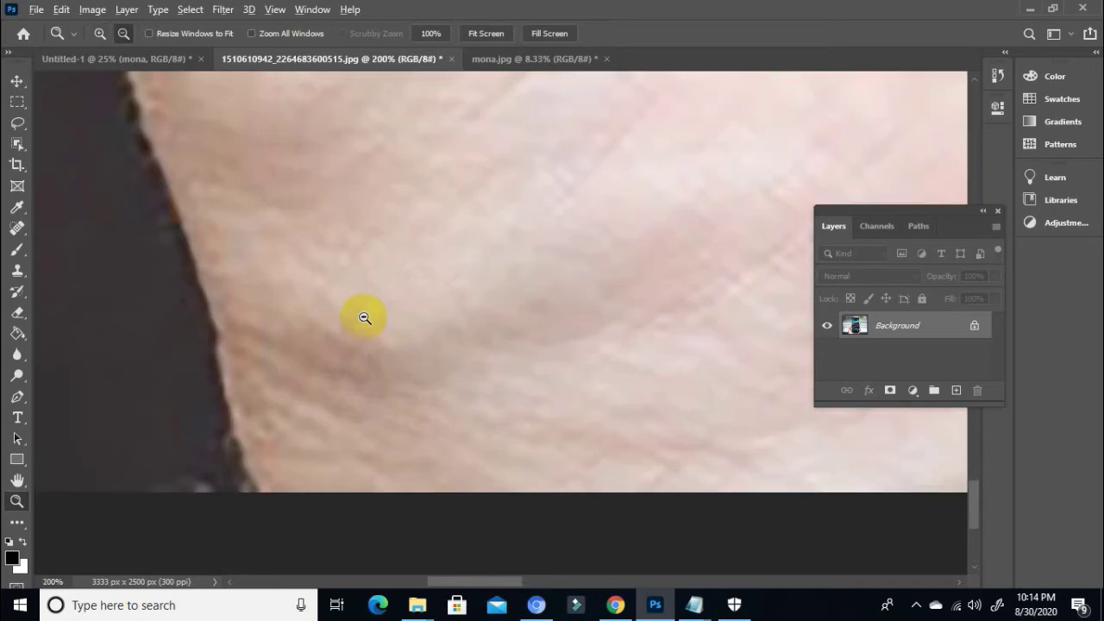
pyautogui.keyDown('alt'); pyautogui.click(364, 319); pyautogui.keyUp('alt')
pyautogui.keyDown('alt'); pyautogui.click(364, 319); pyautogui.keyUp('alt')
pyautogui.keyDown('alt'); pyautogui.click(387, 258); pyautogui.keyUp('alt')
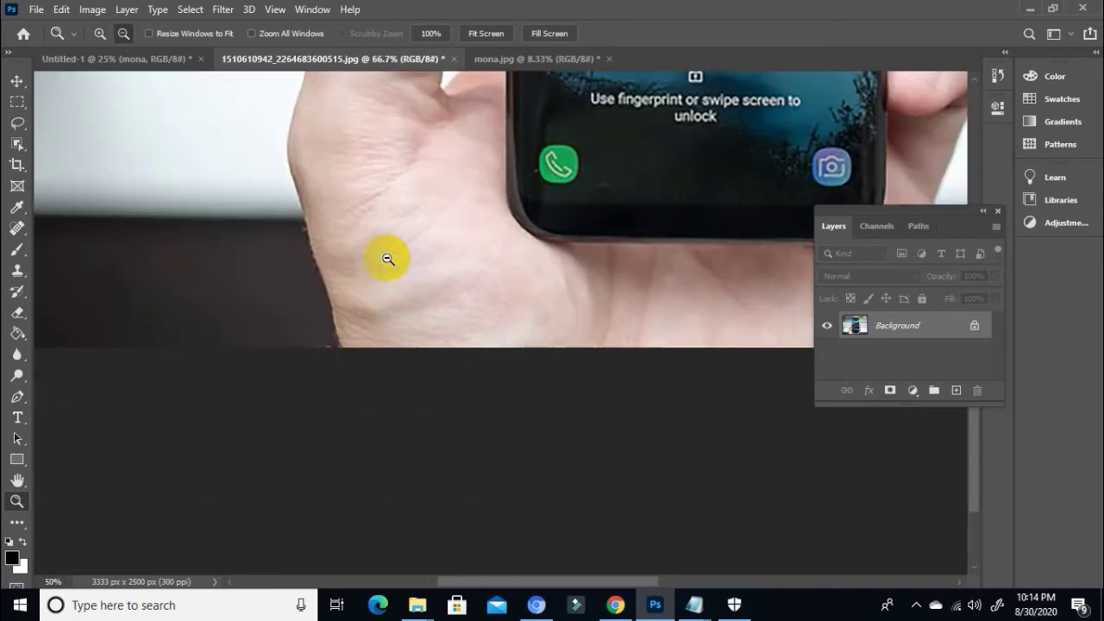
pyautogui.moveTo(408, 226); pyautogui.dragTo(389, 389)
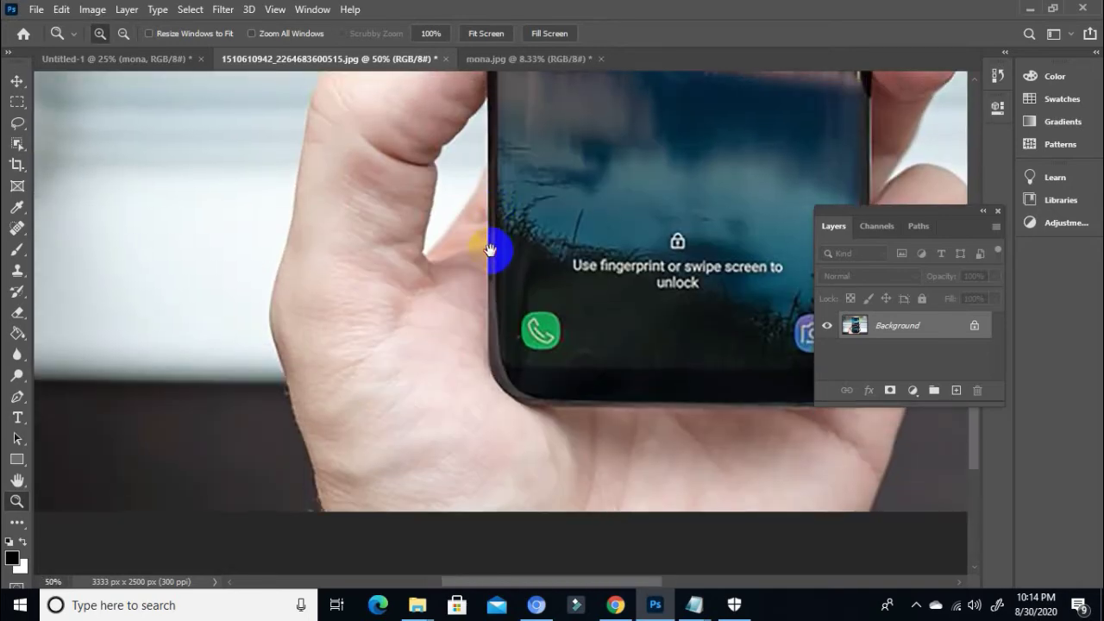
pyautogui.moveTo(493, 247); pyautogui.dragTo(449, 134)
pyautogui.moveTo(449, 167); pyautogui.dragTo(444, 242)
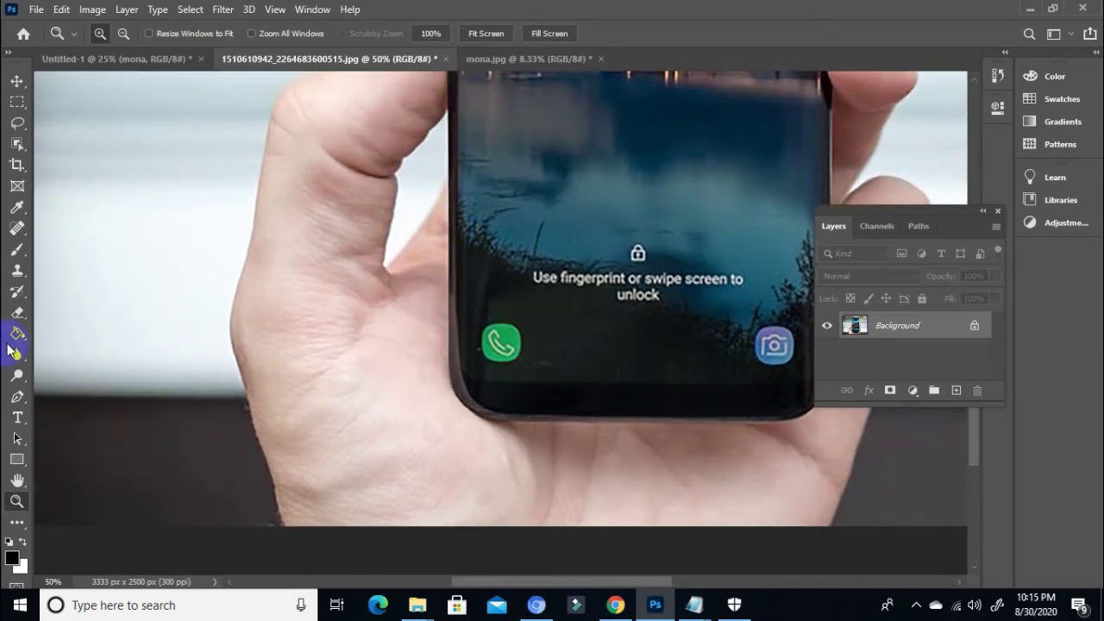
# - Start a Pen Tool path where the wrist's left outline meets the photo's bottom edge, placing a second anchor slightly higher on the skin edge
pyautogui.click(17, 397)
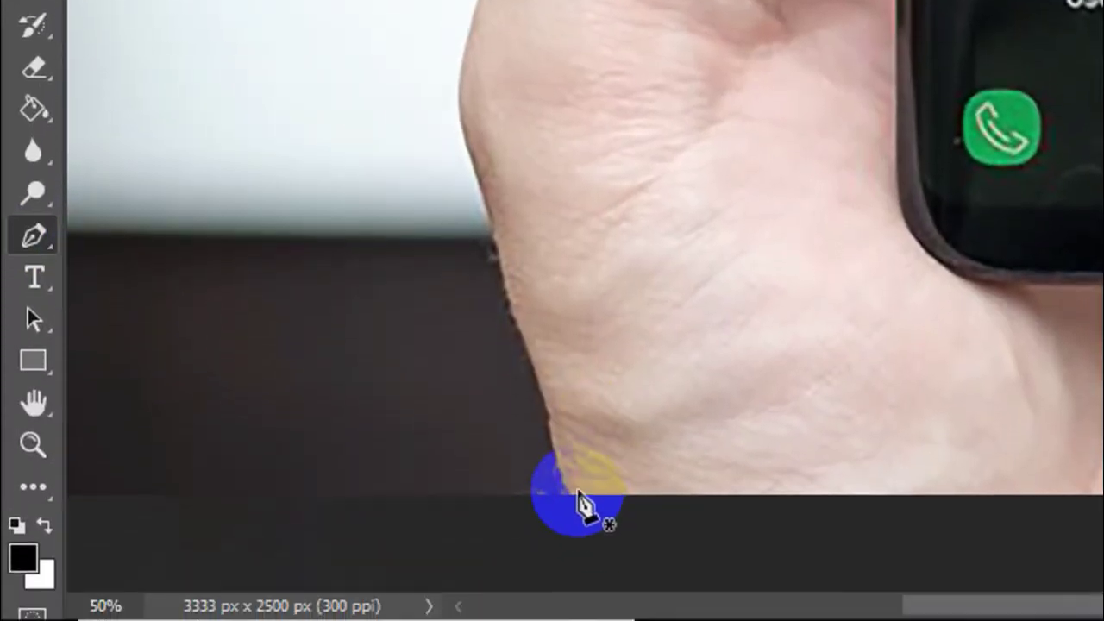
pyautogui.click(569, 493)
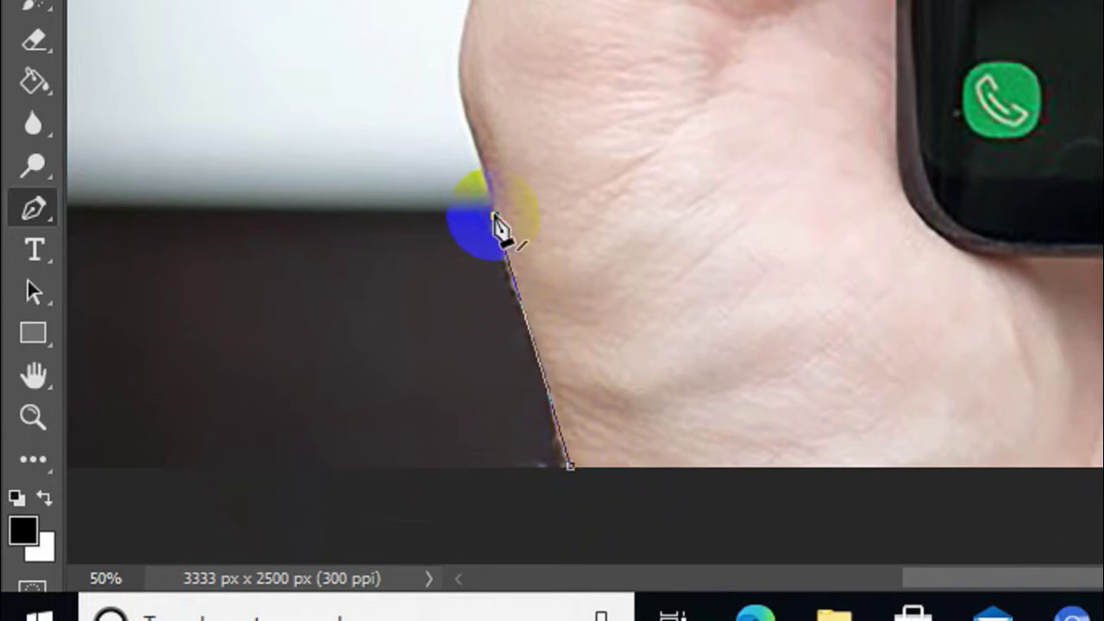
pyautogui.hotkey('ctrl', 'z')
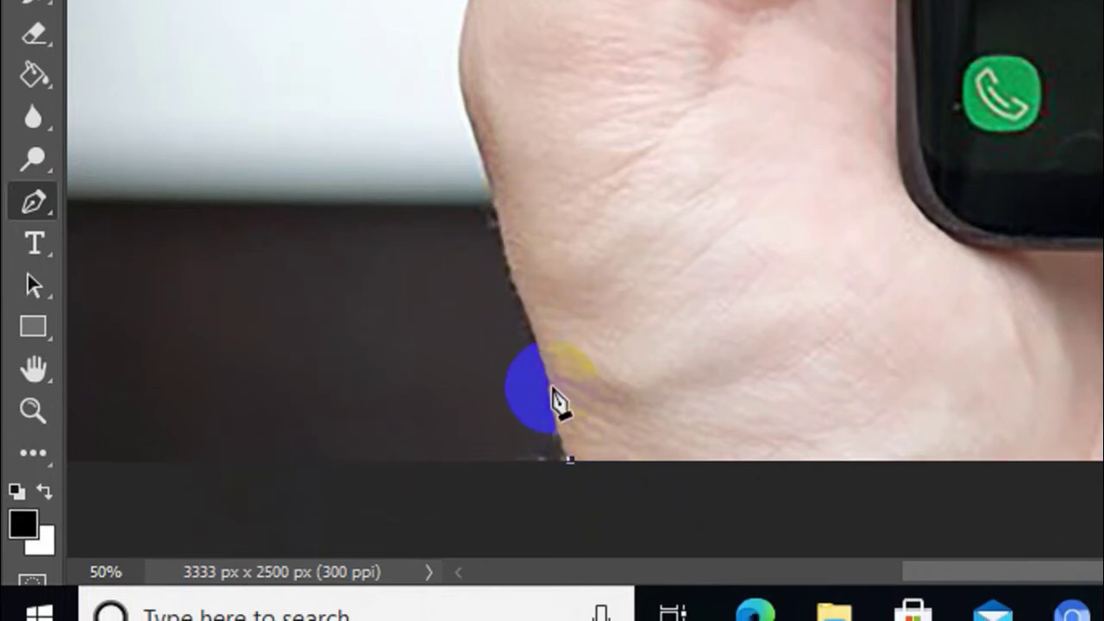
pyautogui.click(550, 386)
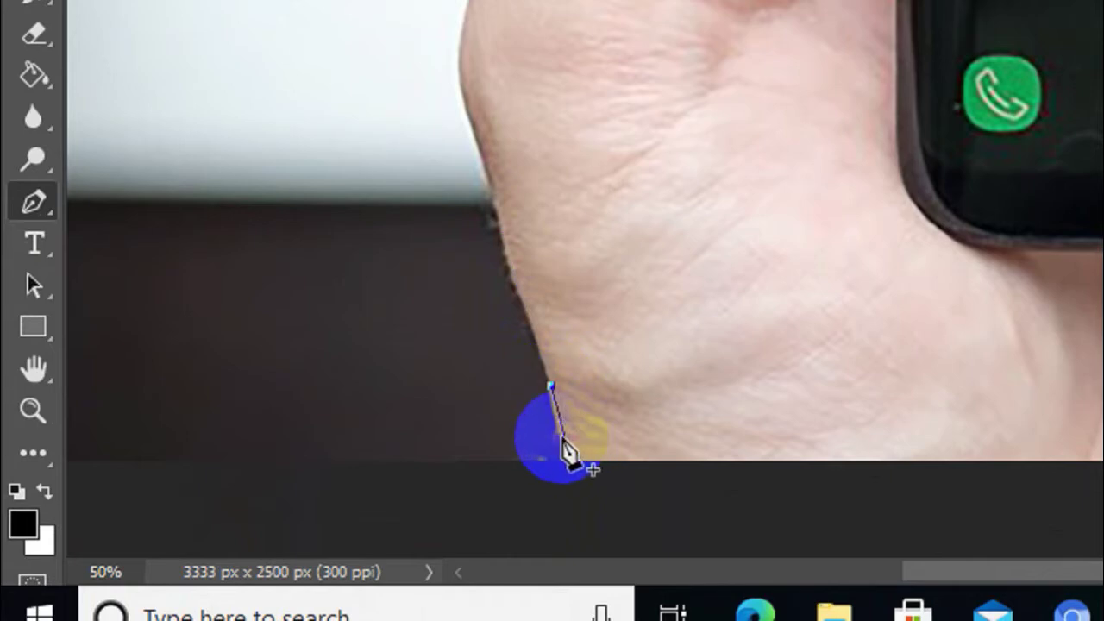
# - Add an anchor midway along the first path segment at 200% magnification and bend the segment onto the skin edge
pyautogui.press('z')
pyautogui.click(564, 431)
pyautogui.click(564, 431)
pyautogui.click(564, 431)
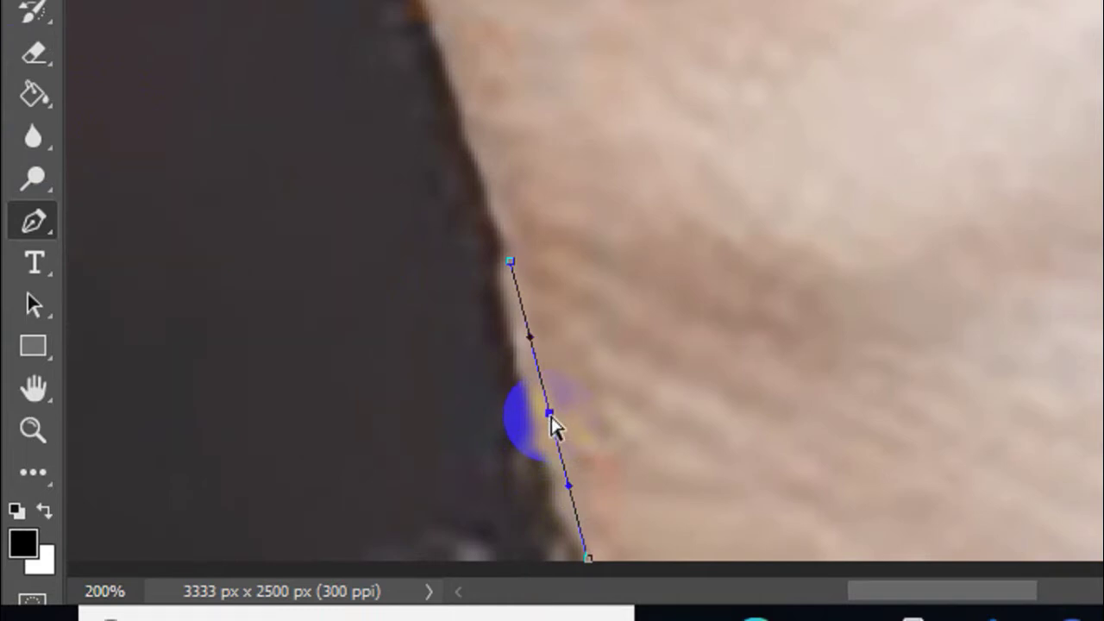
pyautogui.moveTo(550, 418); pyautogui.dragTo(540, 418)
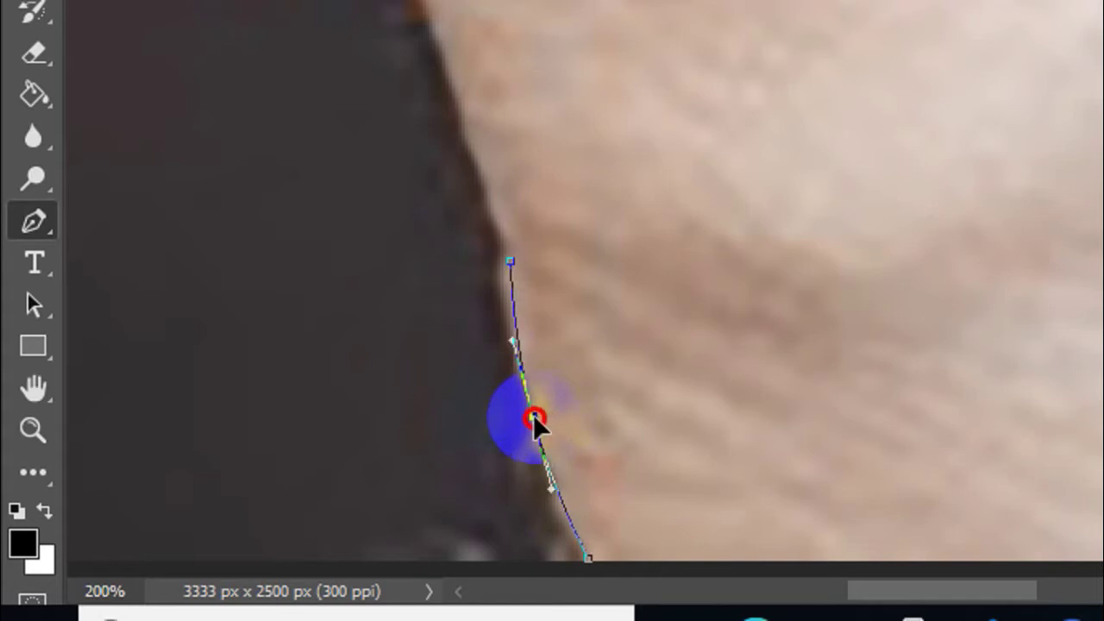
# - Extend the path up the wrist's left edge against the dark background and fit the segment with an added midpoint anchor
pyautogui.press('space')
pyautogui.moveTo(597, 213); pyautogui.dragTo(700, 362)
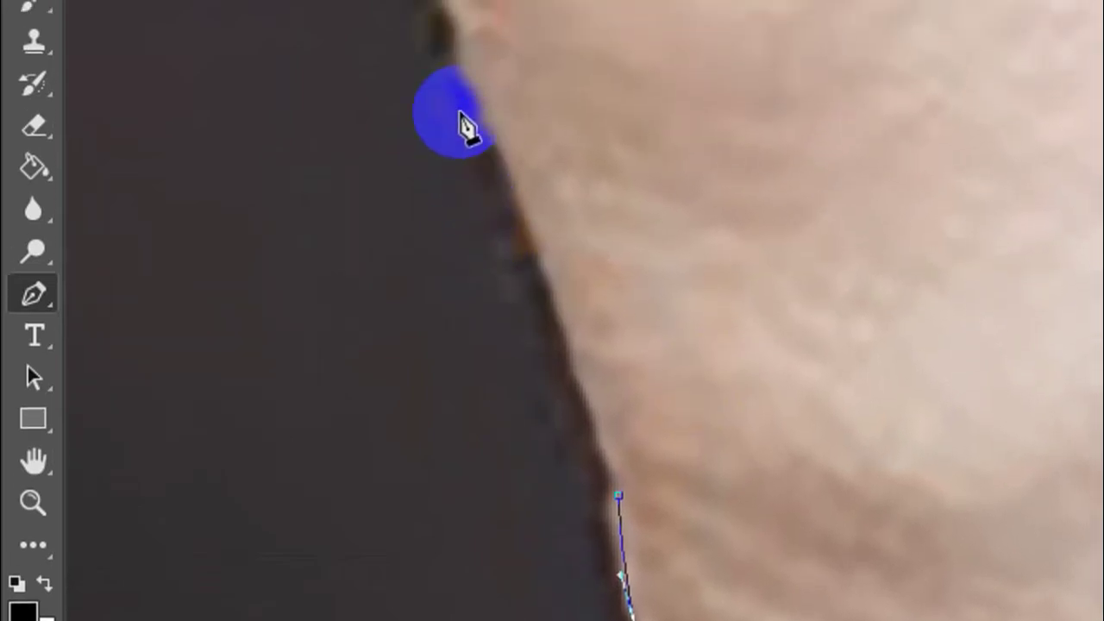
pyautogui.click(466, 138)
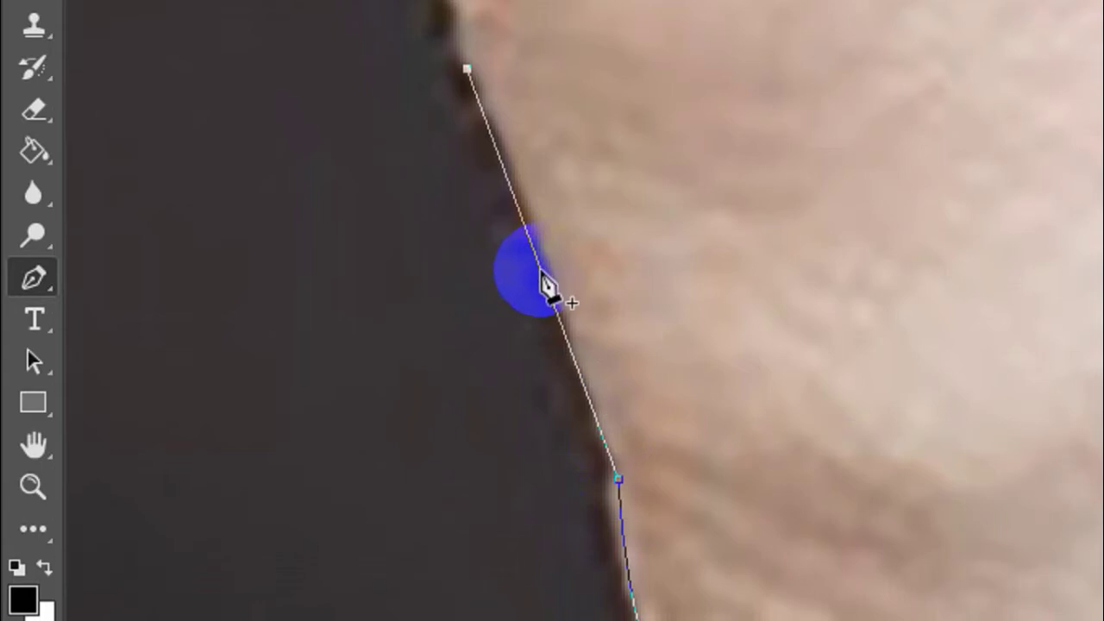
pyautogui.click(543, 278)
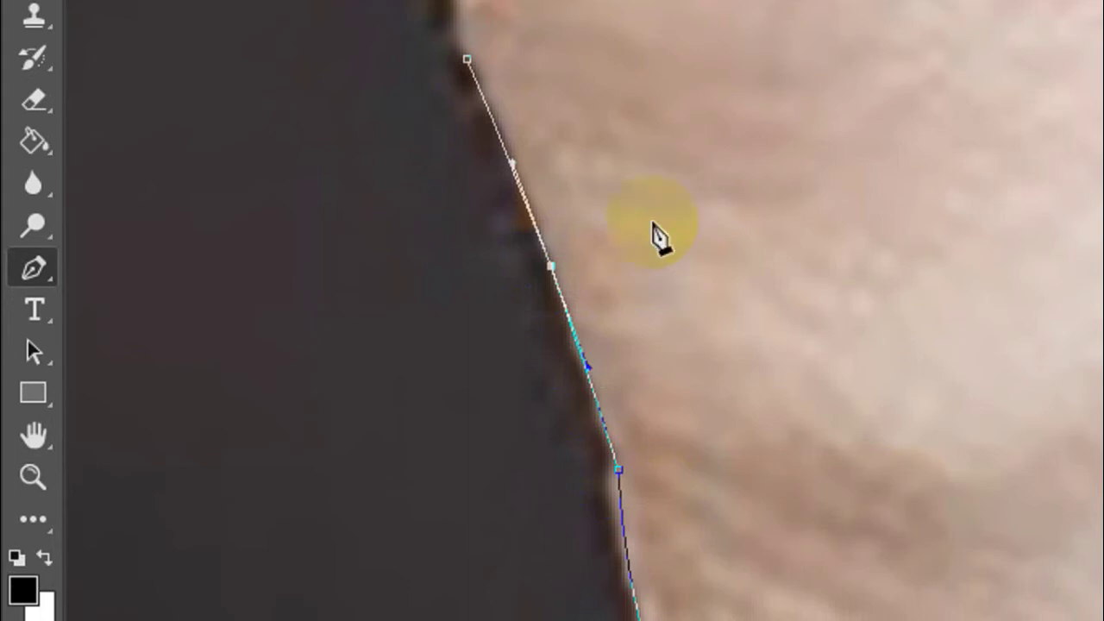
# - Continue the path up the wrist with an anchor just above the boundary between the dark and light backgrounds
pyautogui.moveTo(656, 213); pyautogui.dragTo(712, 539)
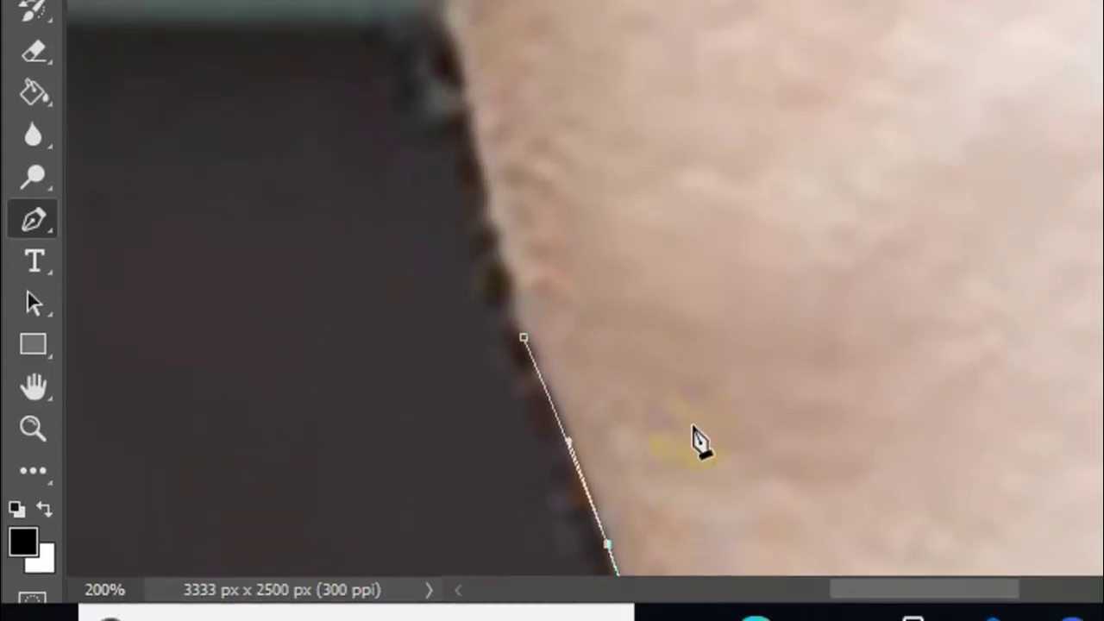
pyautogui.moveTo(634, 149); pyautogui.dragTo(686, 394)
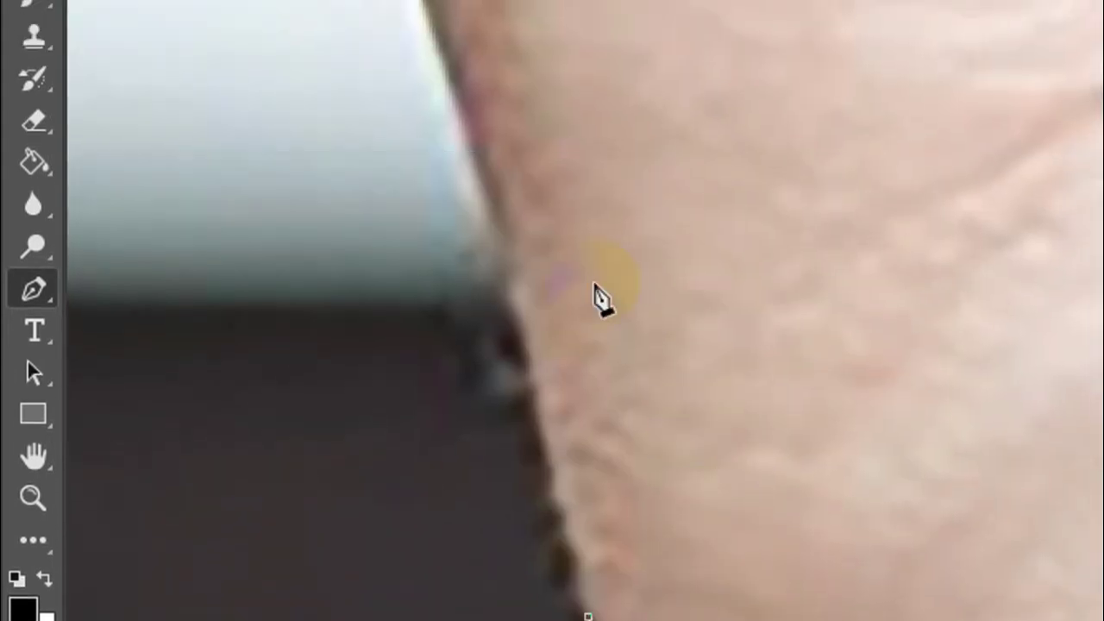
pyautogui.click(475, 151)
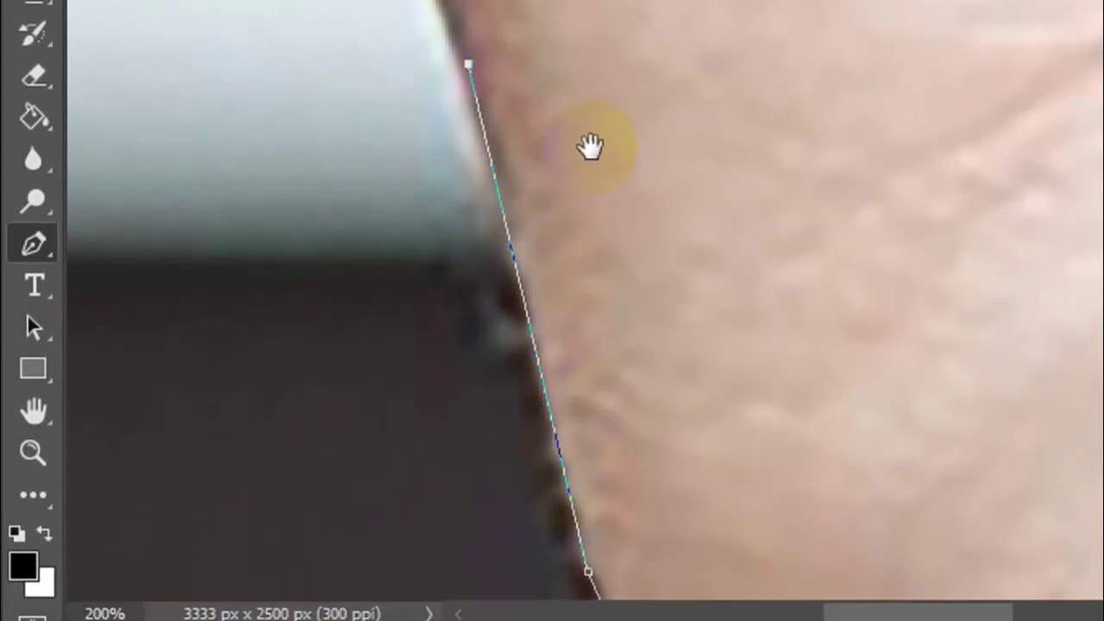
# - Extend the path to the outer bulge below the thumb and bend the segment onto the skin with an added midpoint anchor
pyautogui.moveTo(585, 129); pyautogui.dragTo(685, 496)
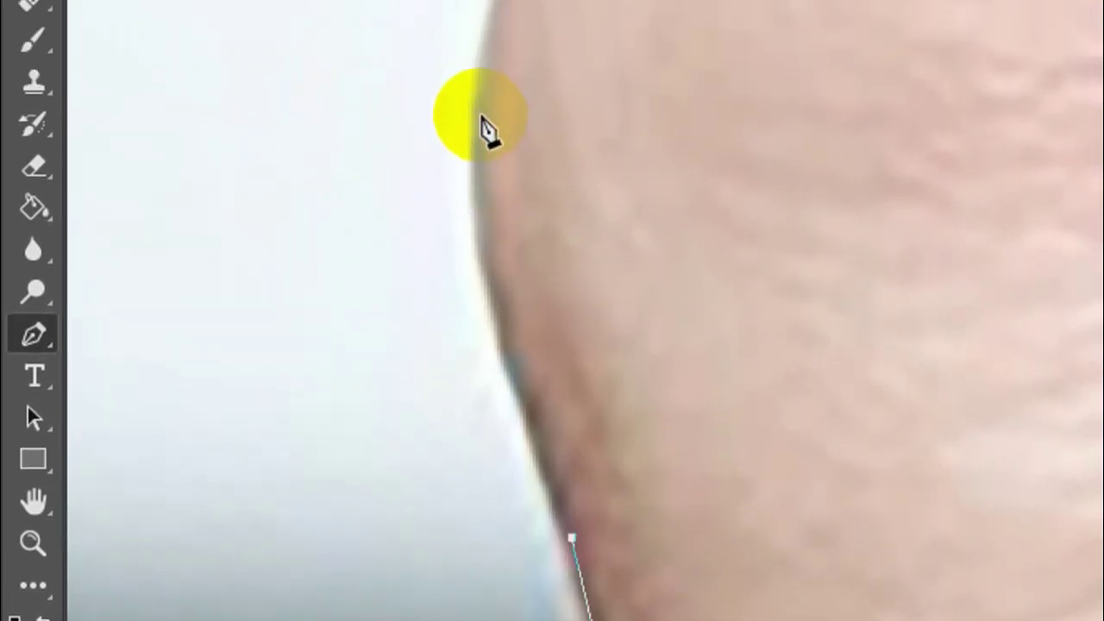
pyautogui.click(479, 130)
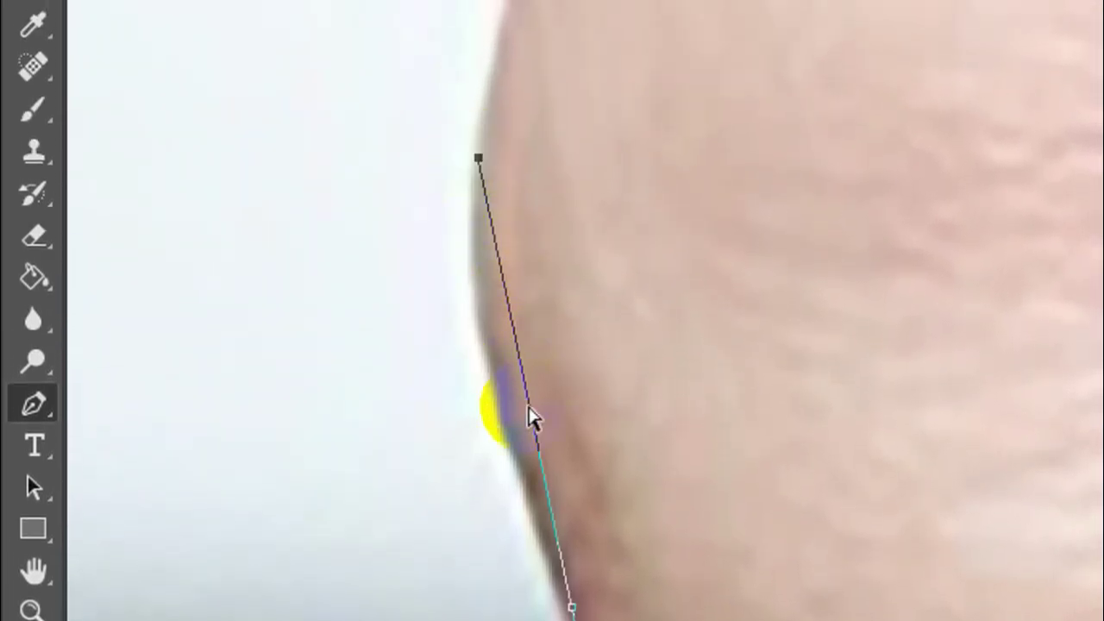
pyautogui.moveTo(531, 411); pyautogui.dragTo(518, 416)
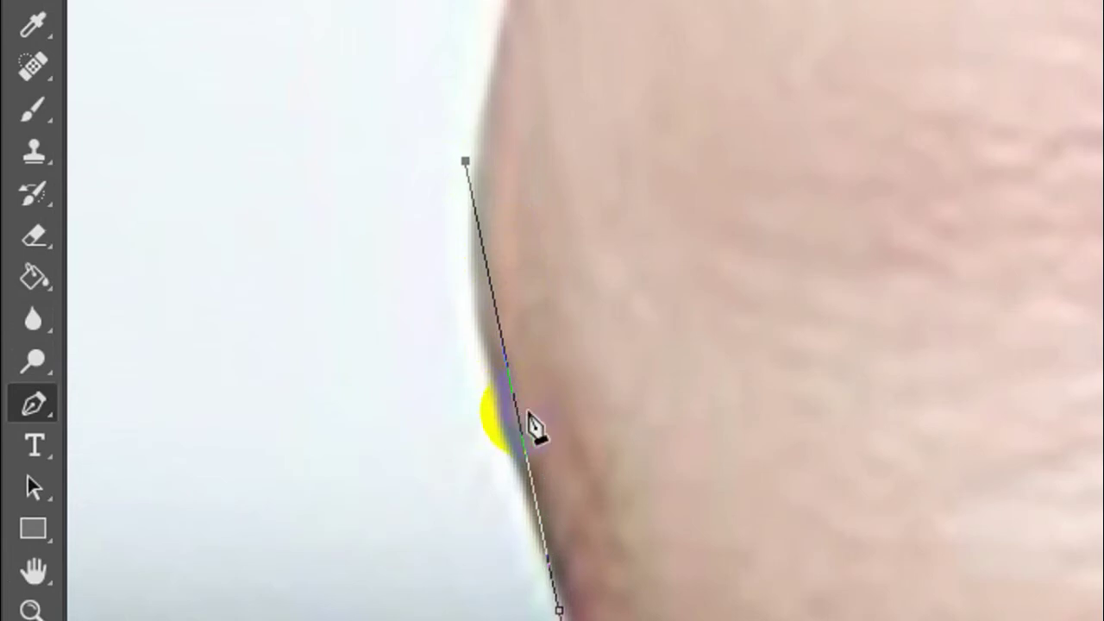
pyautogui.hotkey('ctrl', 'z')
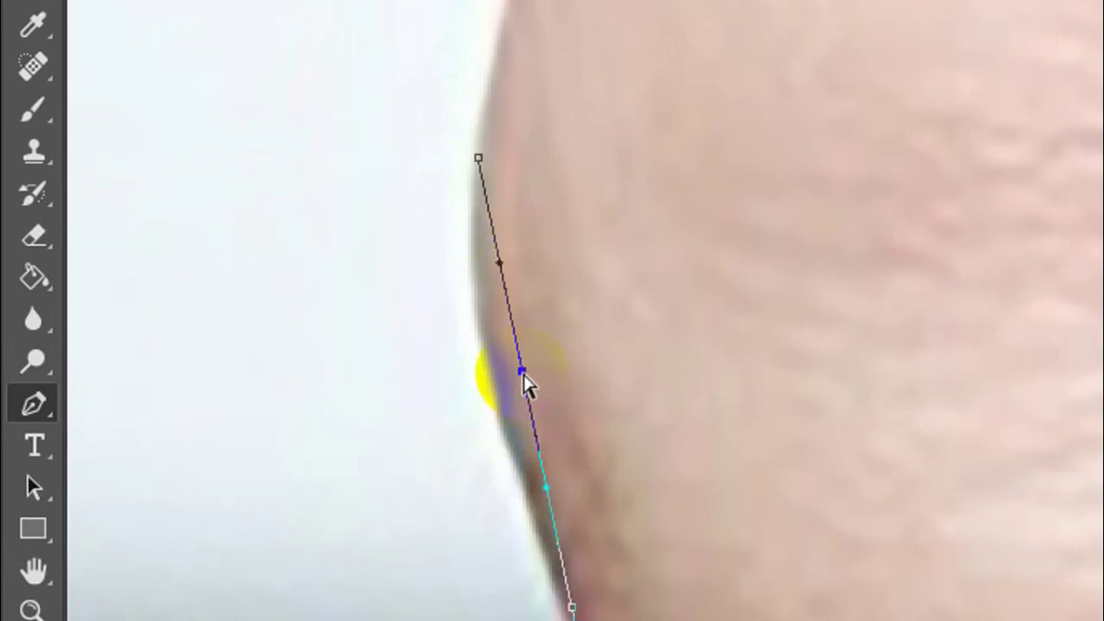
pyautogui.moveTo(523, 375); pyautogui.dragTo(490, 369)
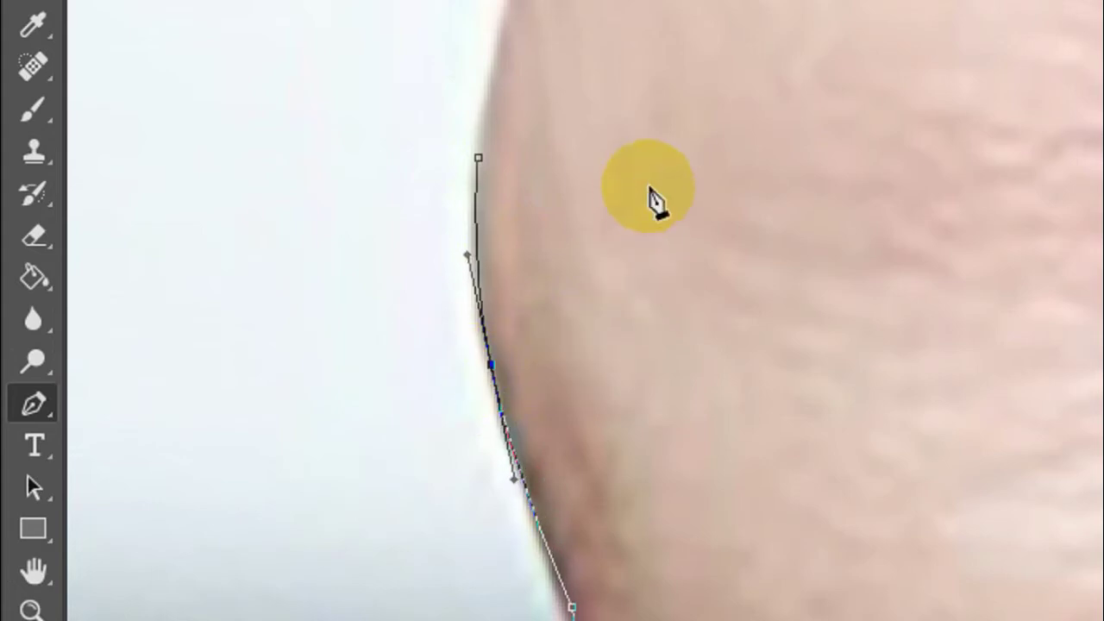
# - Extend the path with two anchors above the bulge and curve the upper segment onto the skin edge through an added midpoint anchor
pyautogui.moveTo(648, 185); pyautogui.dragTo(590, 472)
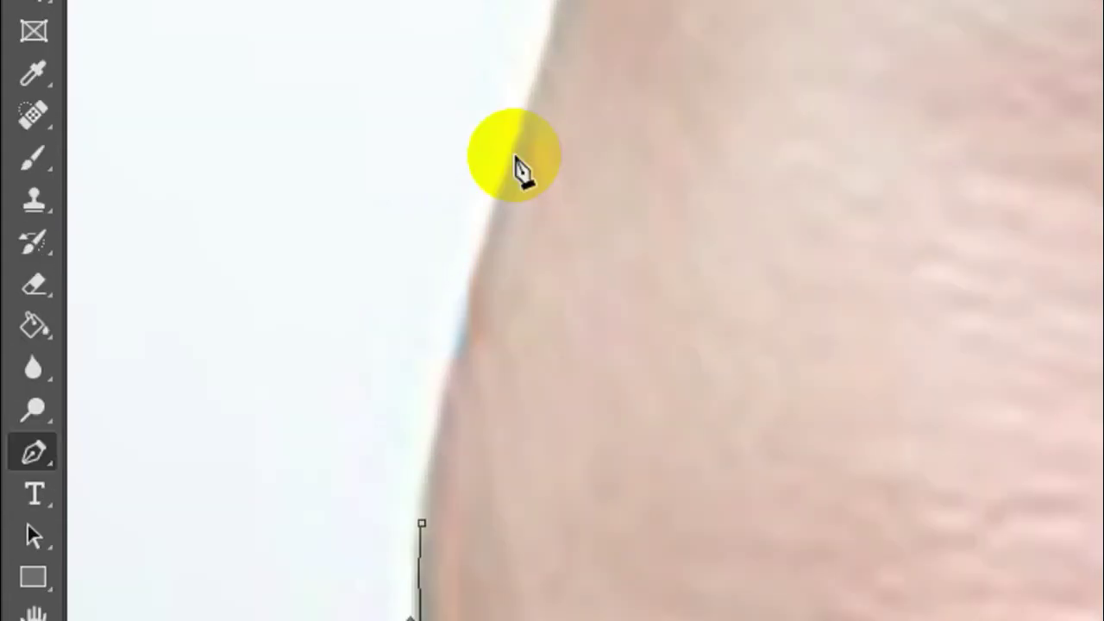
pyautogui.hotkey('ctrl', 'z')
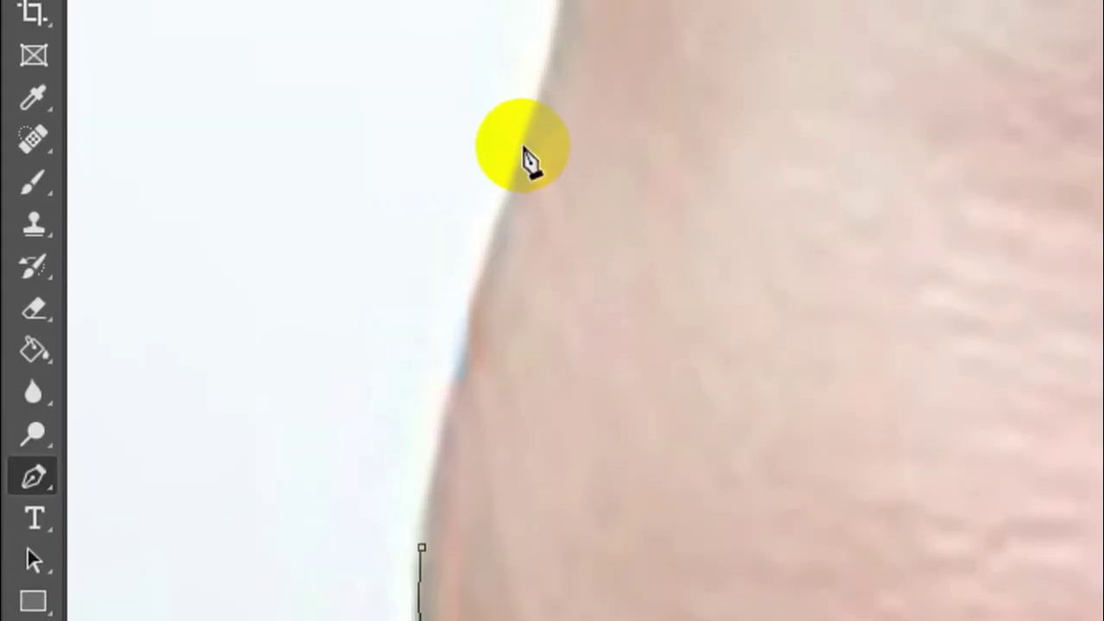
pyautogui.click(522, 120)
pyautogui.moveTo(569, 388); pyautogui.dragTo(524, 530)
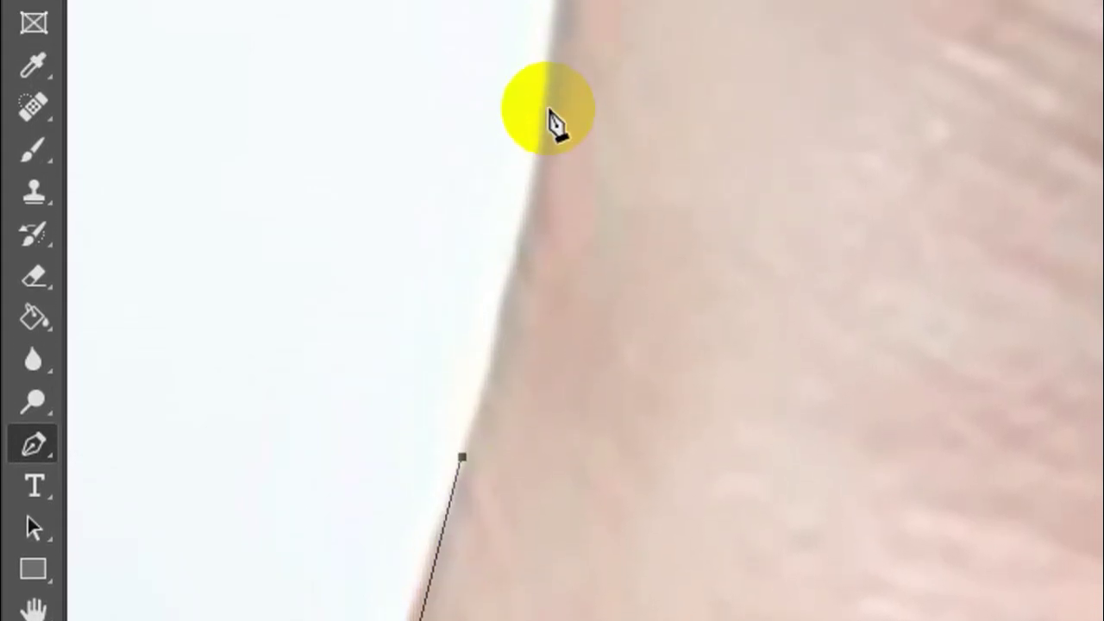
pyautogui.click(555, 90)
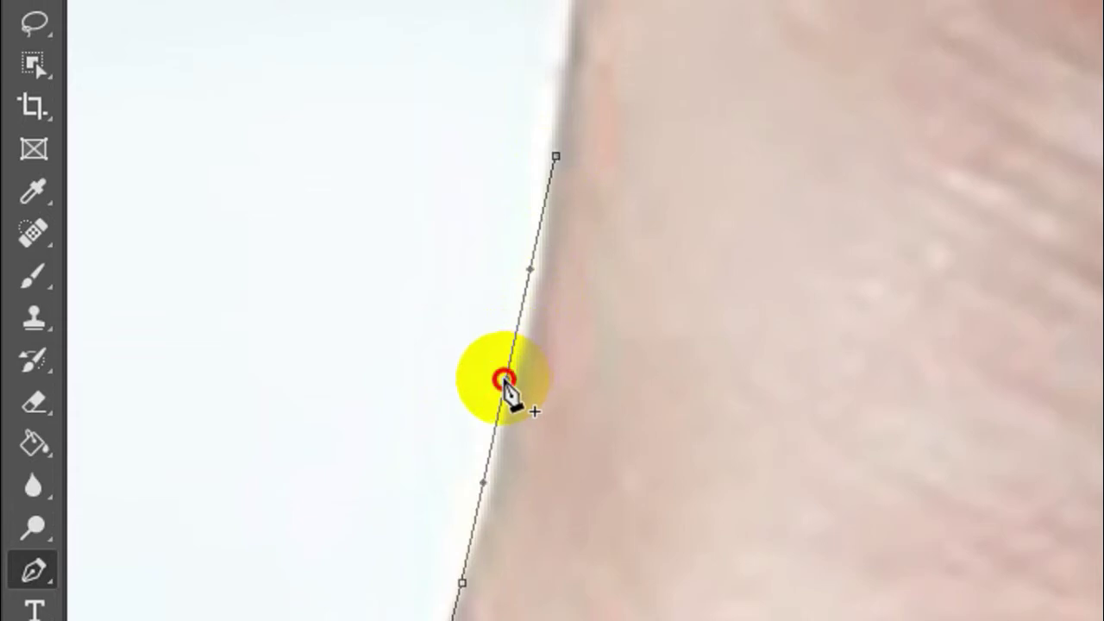
pyautogui.click(504, 379)
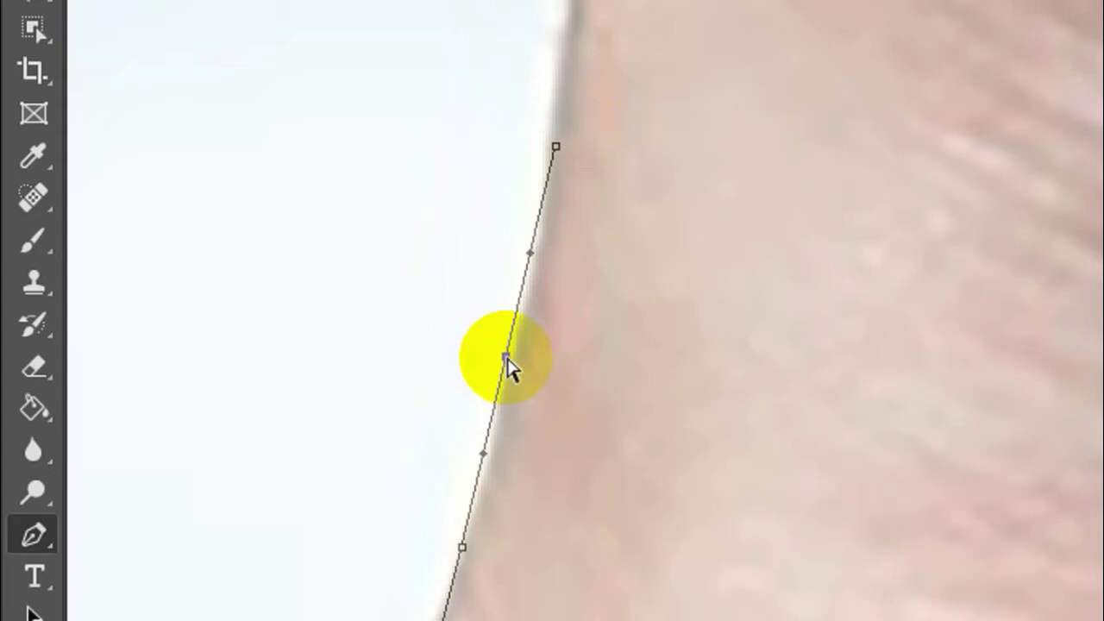
pyautogui.moveTo(507, 357); pyautogui.dragTo(514, 356)
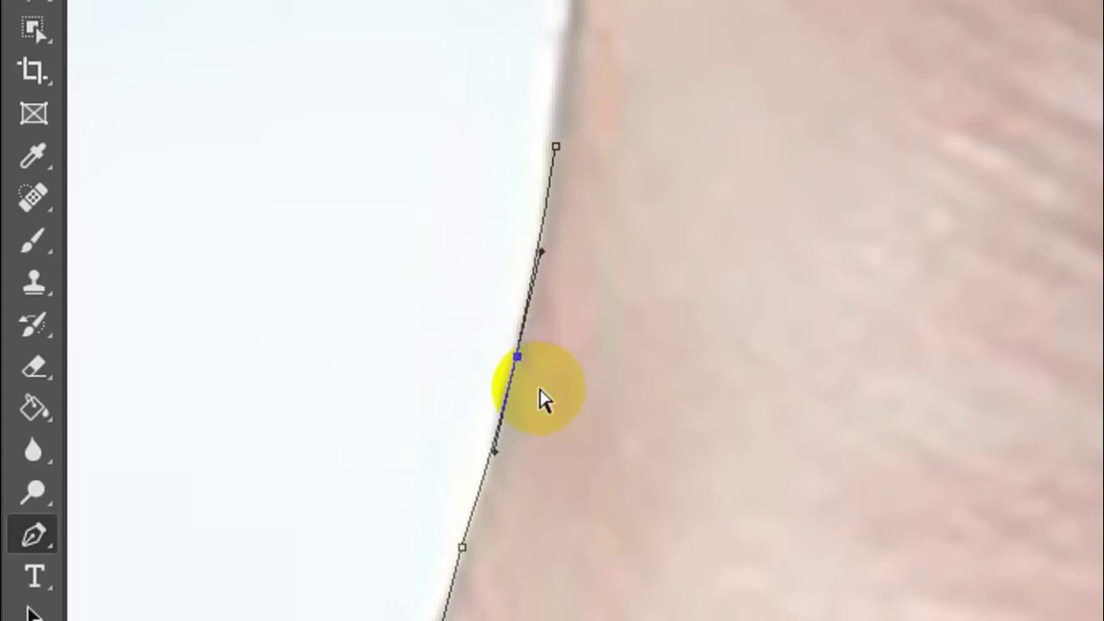
# - Extend the path up the thumb's outer edge to just below its bend and curve the segment to match the skin
pyautogui.moveTo(661, 140); pyautogui.dragTo(681, 191)
pyautogui.moveTo(561, 269); pyautogui.dragTo(550, 269)
pyautogui.moveTo(679, 162); pyautogui.dragTo(592, 470)
pyautogui.click(552, 76)
pyautogui.moveTo(522, 284); pyautogui.dragTo(523, 286)
pyautogui.moveTo(523, 344); pyautogui.dragTo(515, 326)
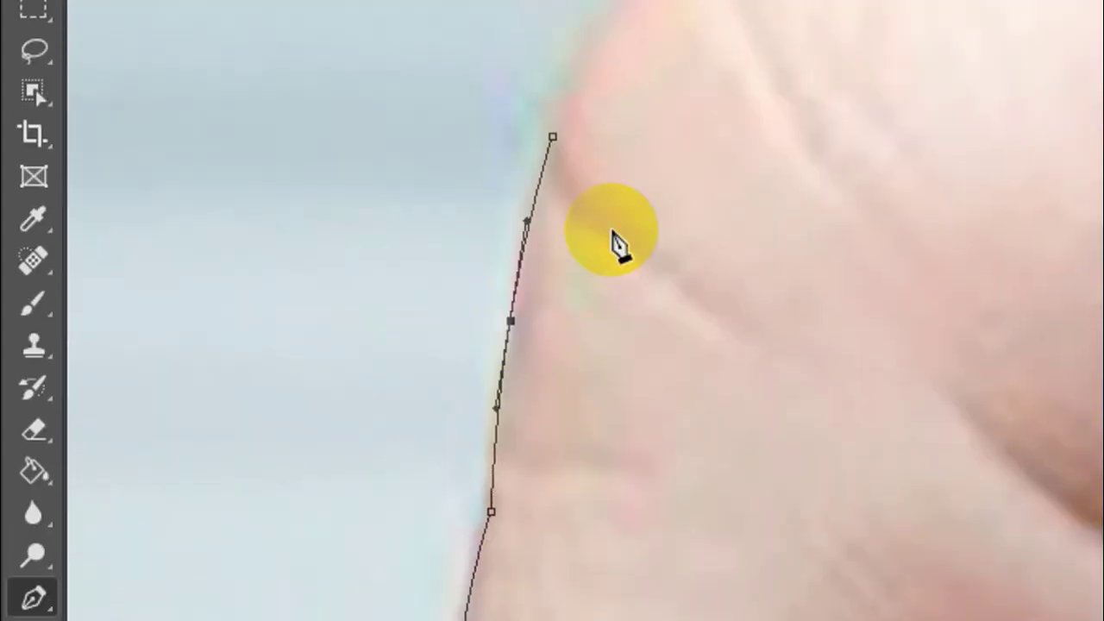
pyautogui.moveTo(663, 168); pyautogui.dragTo(422, 509)
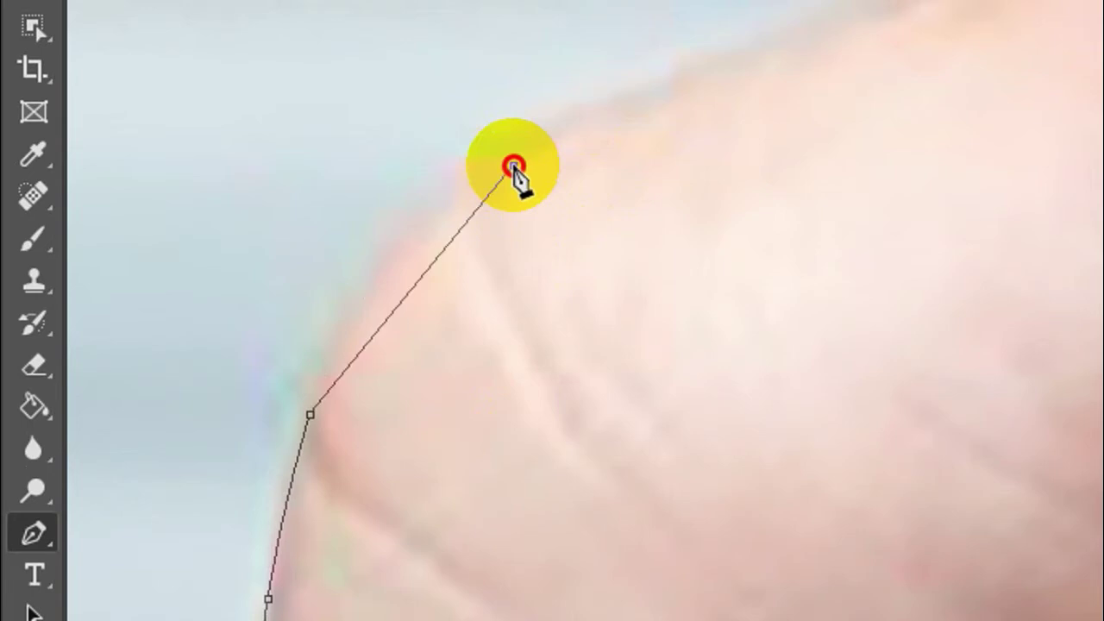
pyautogui.moveTo(514, 166); pyautogui.dragTo(481, 170)
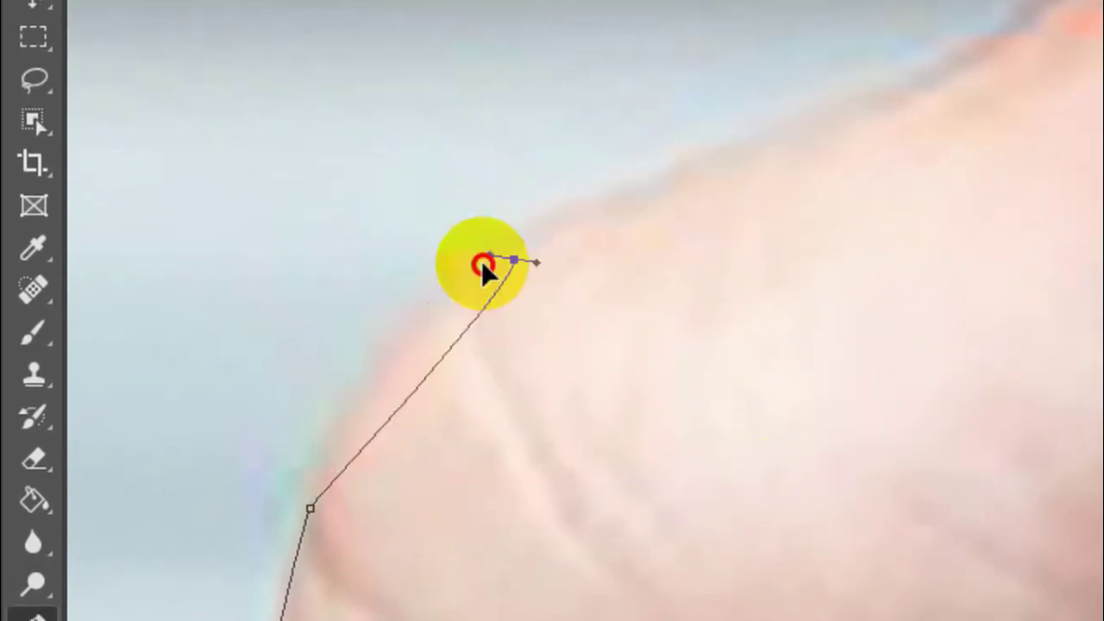
pyautogui.moveTo(482, 263); pyautogui.dragTo(440, 415)
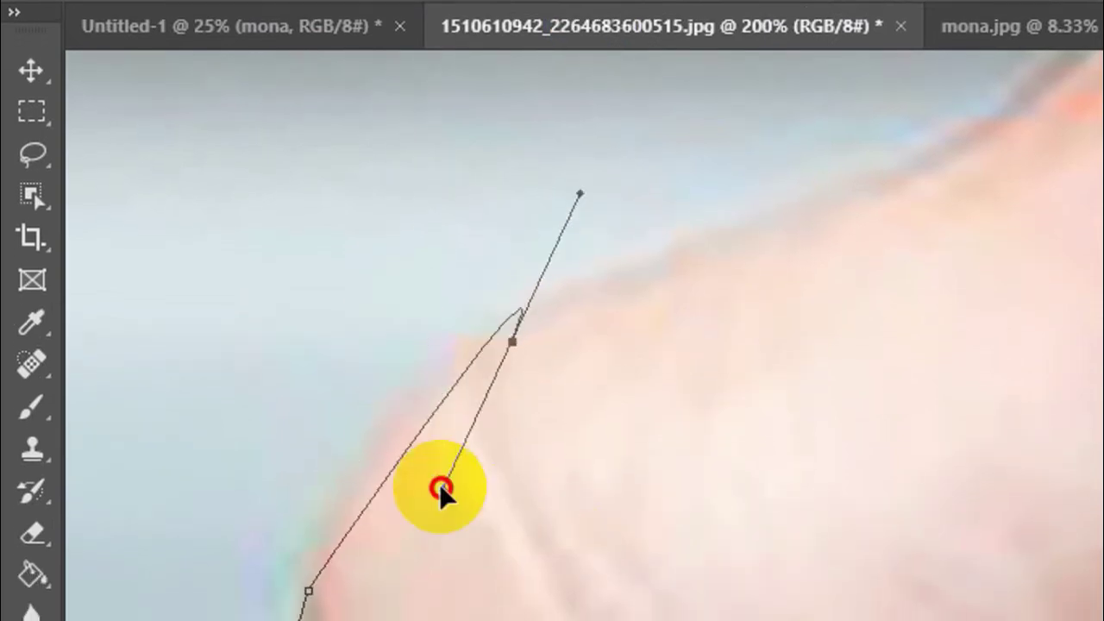
pyautogui.moveTo(440, 488); pyautogui.dragTo(743, 458)
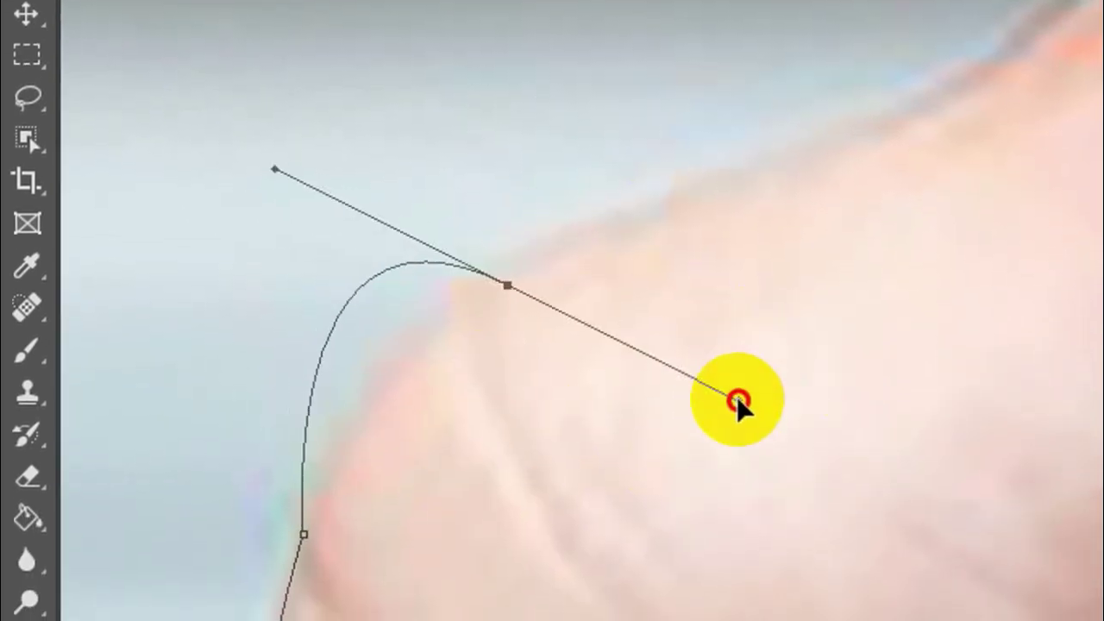
pyautogui.moveTo(738, 401); pyautogui.dragTo(621, 234)
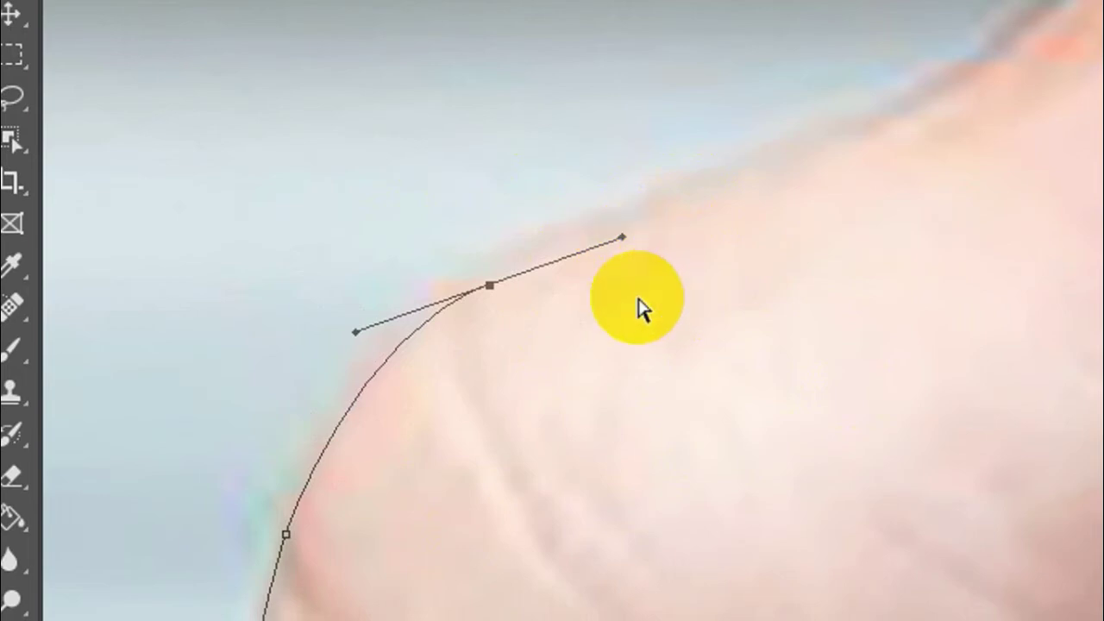
pyautogui.hotkey('ctrl', 'z')
pyautogui.moveTo(487, 285); pyautogui.dragTo(648, 284)
pyautogui.hotkey('ctrl', 'z')
pyautogui.moveTo(490, 284); pyautogui.dragTo(712, 259)
pyautogui.hotkey('ctrl', 'z')
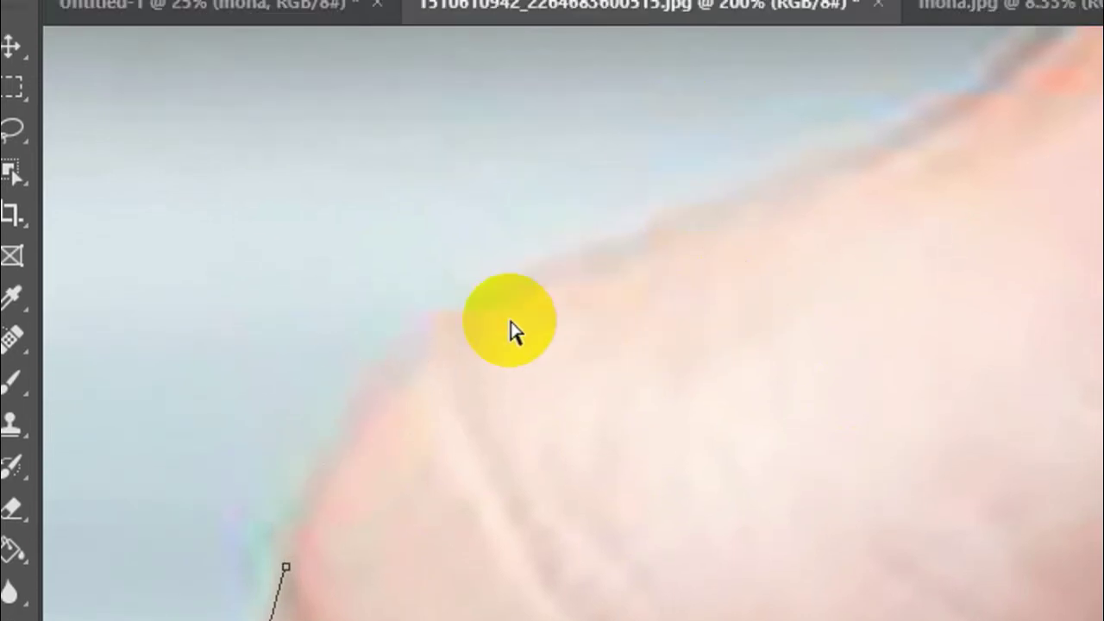
# - Extend the path with curved segments over the thumb's bend and along its outer edge, removing the outgoing direction handles
pyautogui.moveTo(500, 314); pyautogui.dragTo(658, 258)
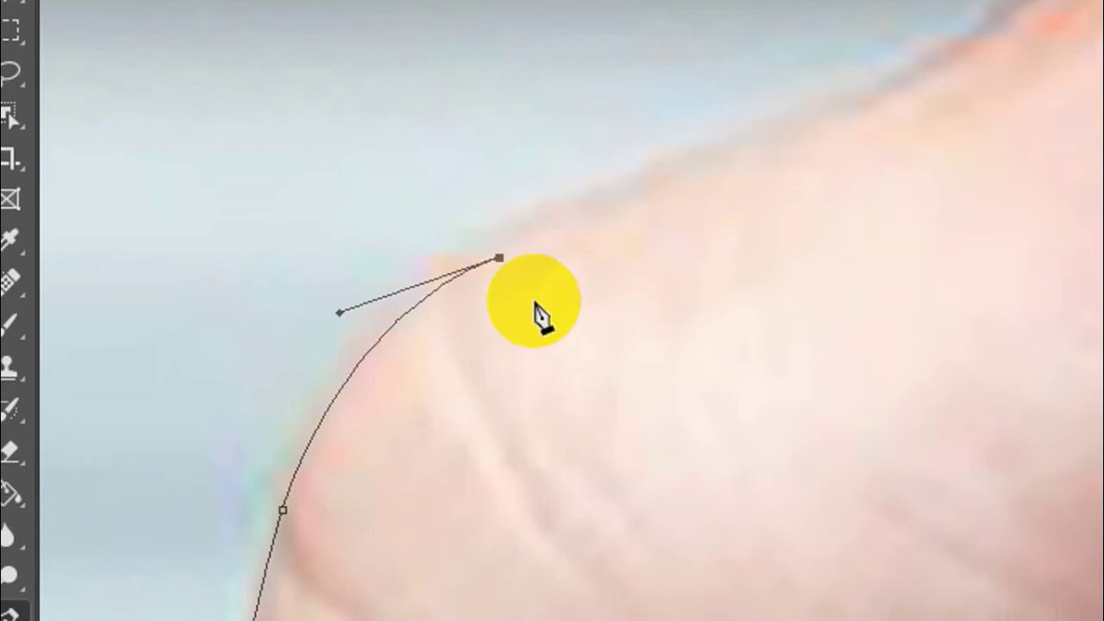
pyautogui.moveTo(698, 269); pyautogui.dragTo(501, 394)
pyautogui.moveTo(643, 259); pyautogui.dragTo(485, 387)
pyautogui.keyDown('alt'); pyautogui.click(642, 259); pyautogui.keyUp('alt')
pyautogui.click(599, 237)
# - Continue the path from the thumb onto the phone and add straight segments up the phone's left edge
pyautogui.moveTo(552, 526); pyautogui.dragTo(620, 571)
pyautogui.keyDown('alt'); pyautogui.click(552, 526); pyautogui.keyUp('alt')
pyautogui.click(552, 248)
pyautogui.moveTo(651, 190); pyautogui.dragTo(651, 440)
pyautogui.click(444, 138)
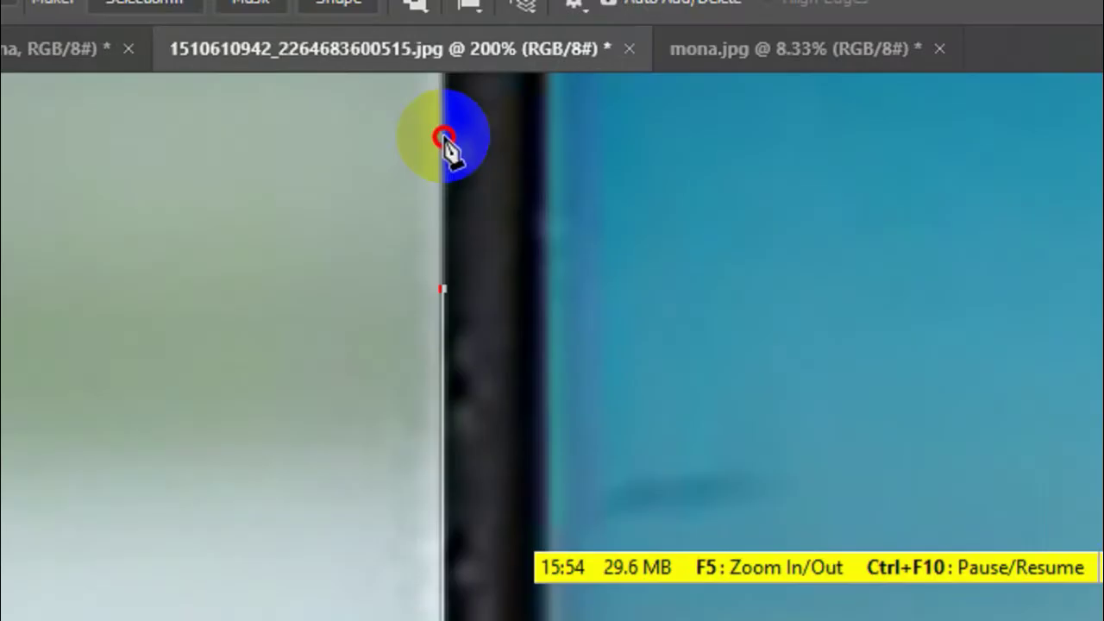
# - Trace the phone's upper-left corner onto its top edge and bend the segment with an added midpoint anchor
pyautogui.hotkey('alt', 'Tab')
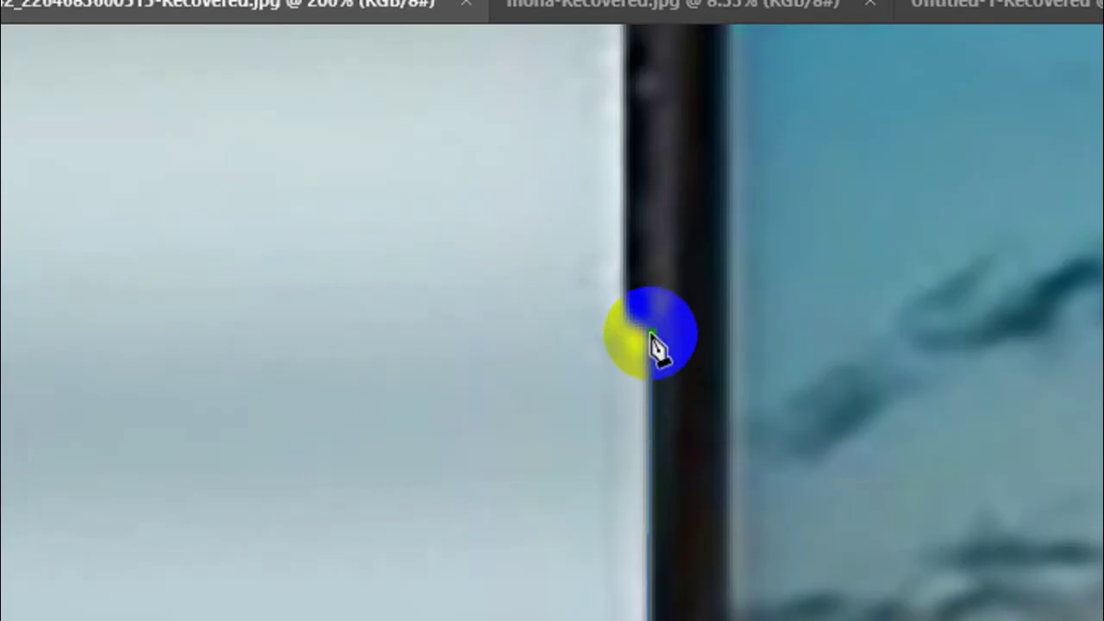
pyautogui.moveTo(604, 191)
pyautogui.mouseDown()
pyautogui.moveTo(648, 209)
pyautogui.moveTo(722, 155)
pyautogui.mouseUp()
pyautogui.keyDown('alt'); pyautogui.click(630, 200); pyautogui.keyUp('alt')
pyautogui.click(414, 566)
pyautogui.keyDown('alt'); pyautogui.click(593, 227); pyautogui.keyUp('alt')
pyautogui.click(547, 212)
pyautogui.click(285, 225)
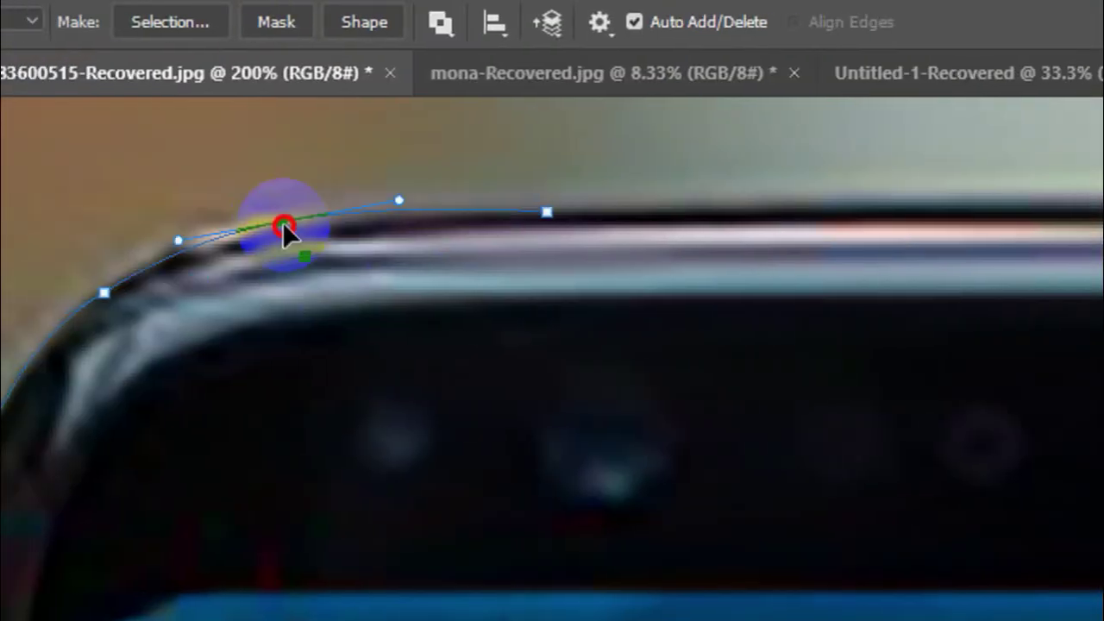
# - Extend the path onto the fingertip at the phone's right side and curve it to the skin with an added midpoint anchor
pyautogui.moveTo(723, 337); pyautogui.dragTo(829, 466)
pyautogui.click(545, 100)
pyautogui.click(532, 308)
pyautogui.click(685, 345)
pyautogui.click(648, 158)
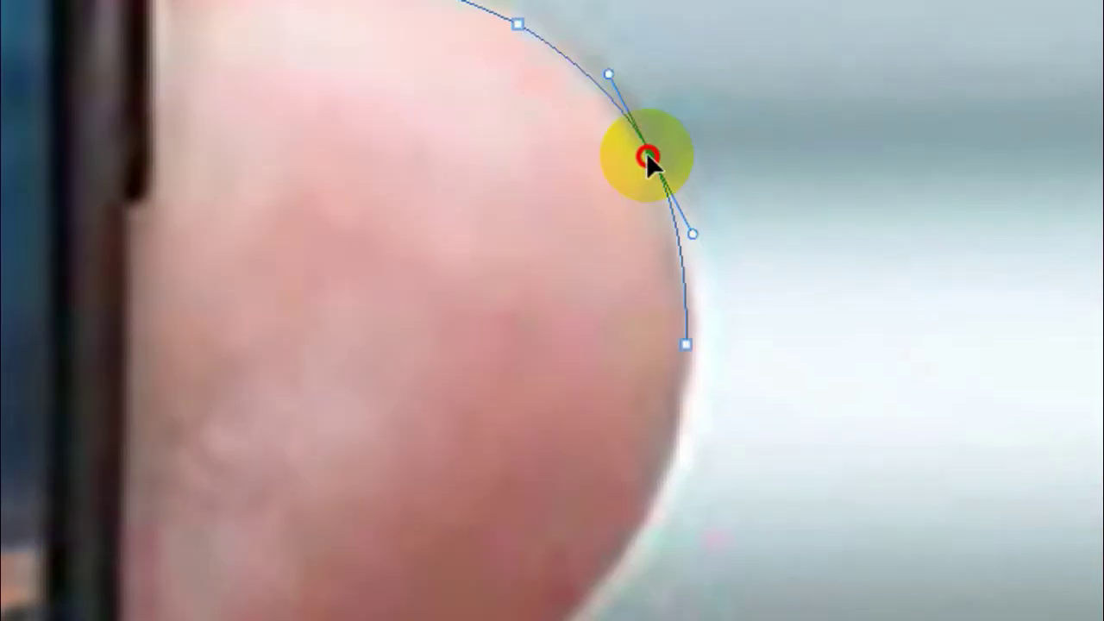
# - Continue the path down the fingers into the narrow gap and onto the upper edge of the lowest finger
pyautogui.click(391, 464)
pyautogui.click(586, 280)
pyautogui.click(611, 89)
pyautogui.moveTo(489, 286); pyautogui.dragTo(454, 374)
pyautogui.click(276, 251)
pyautogui.click(377, 192)
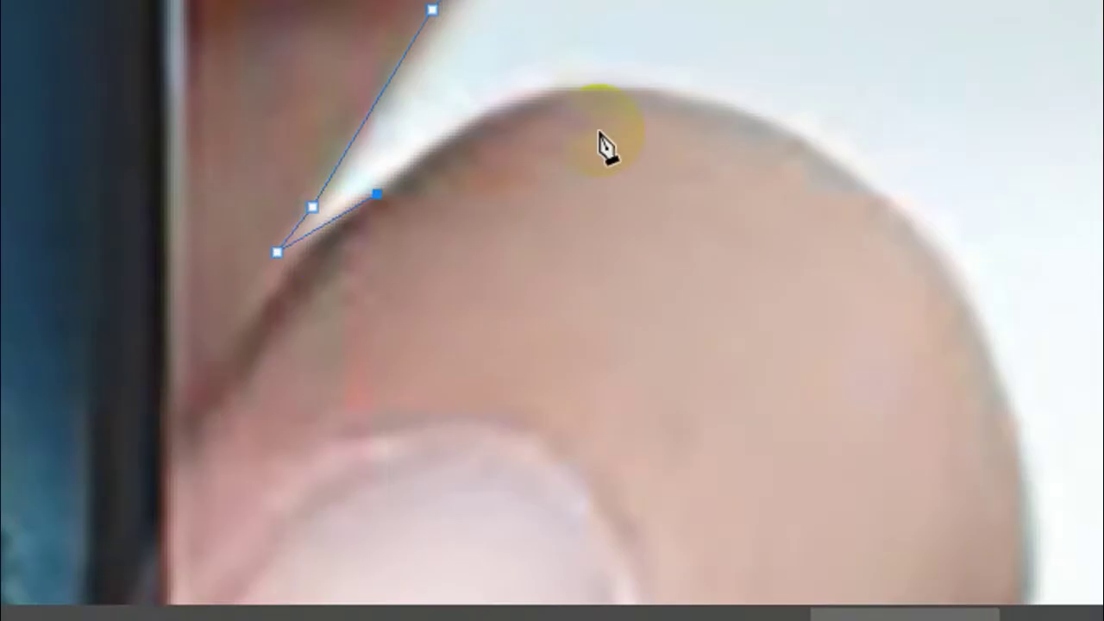
# - Trace around the lowest finger and down the wrist to the image's bottom edge, closing the path at the starting anchor
pyautogui.click(621, 237)
pyautogui.moveTo(553, 348); pyautogui.dragTo(523, 363)
pyautogui.click(539, 174)
pyautogui.click(440, 459)
pyautogui.click(653, 19)
pyautogui.click(535, 362)
pyautogui.click(920, 265)
pyautogui.keyDown('alt'); pyautogui.click(245, 188); pyautogui.keyUp('alt')
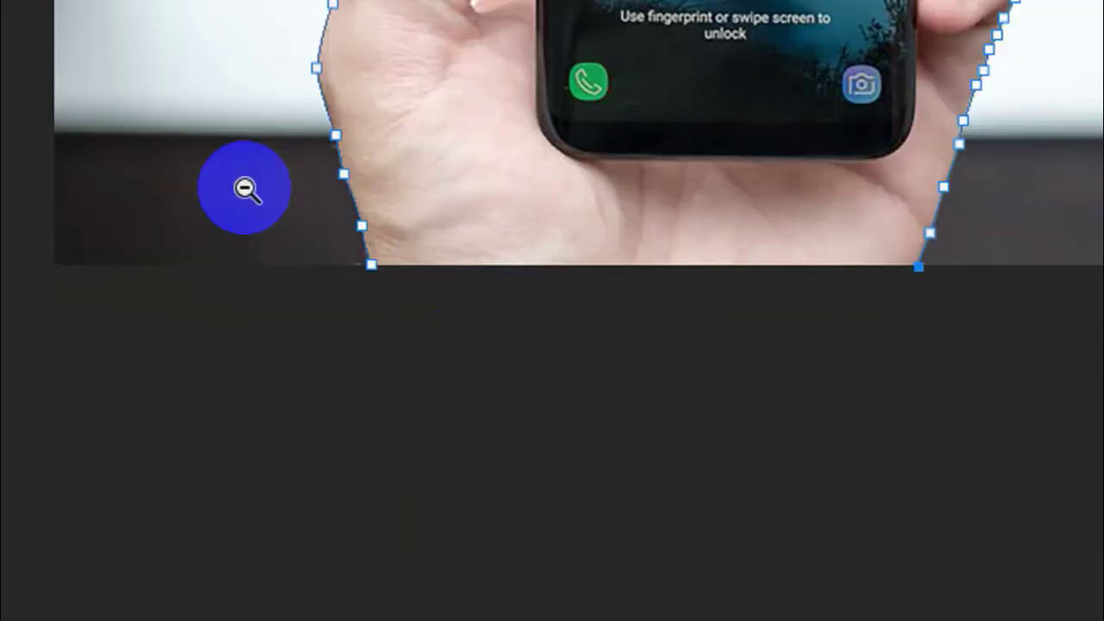
pyautogui.click(323, 512)
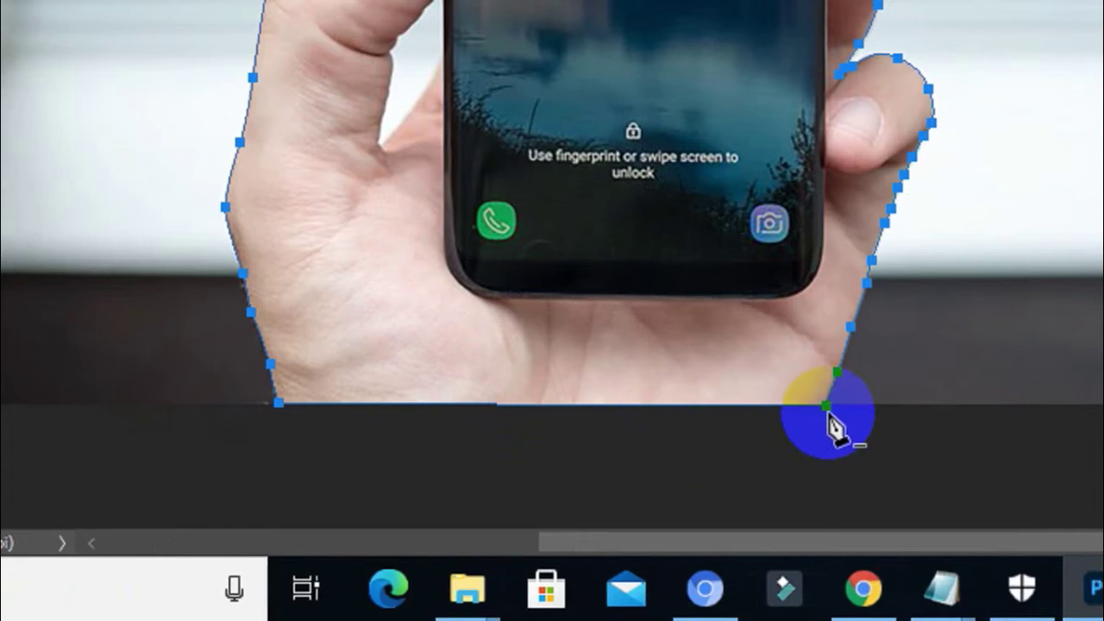
pyautogui.click(278, 402)
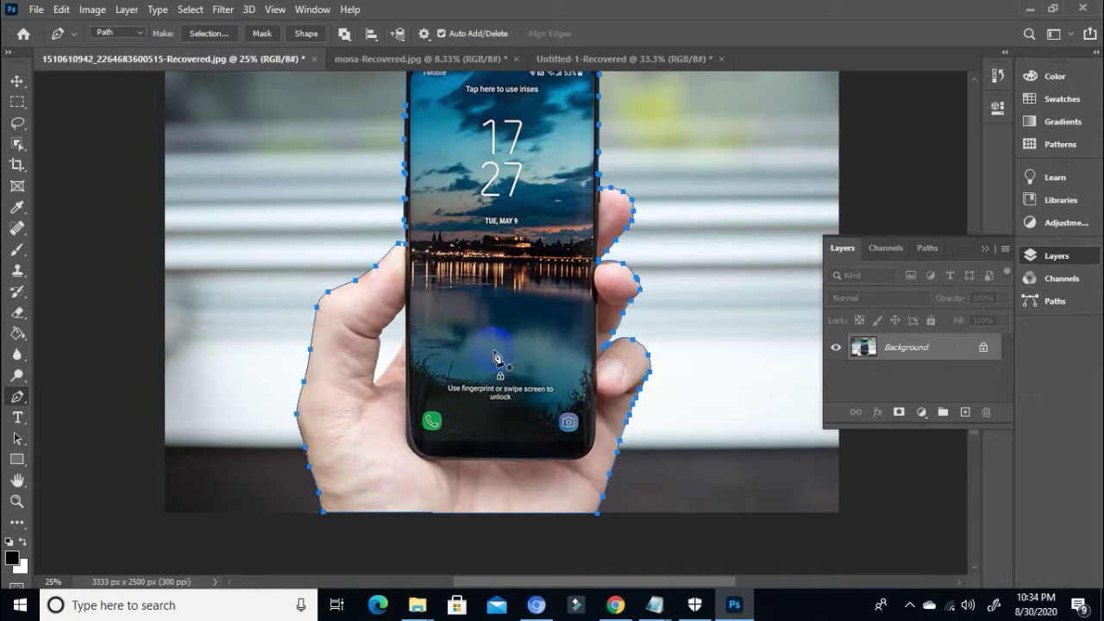
# - Convert the closed path around the hand and phone into a selection
pyautogui.moveTo(500, 333); pyautogui.dragTo(490, 372)
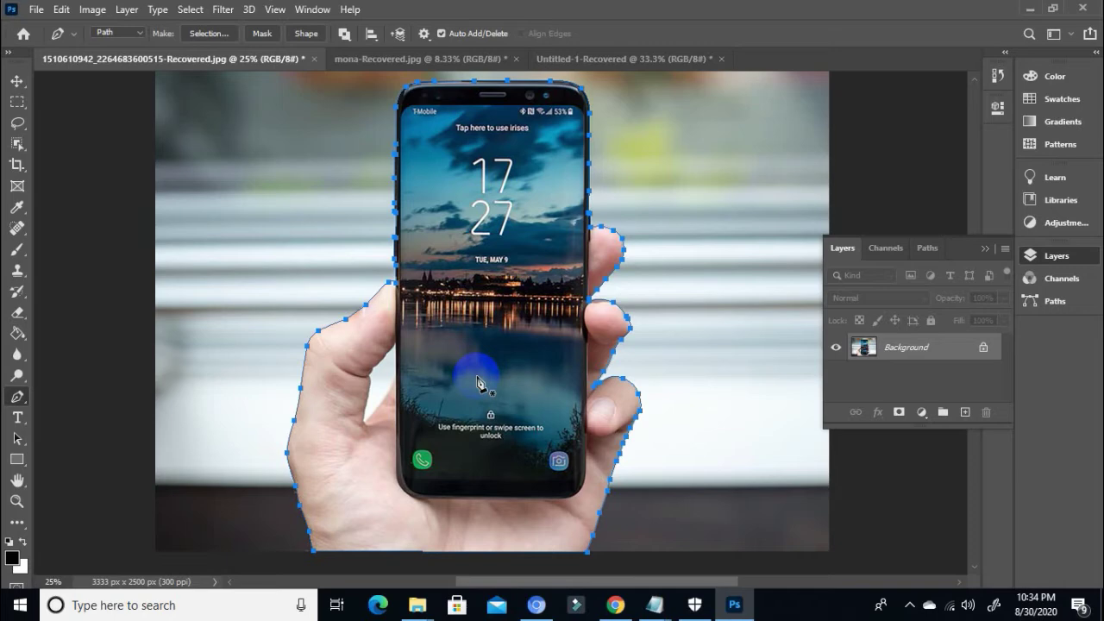
pyautogui.rightClick(528, 382)
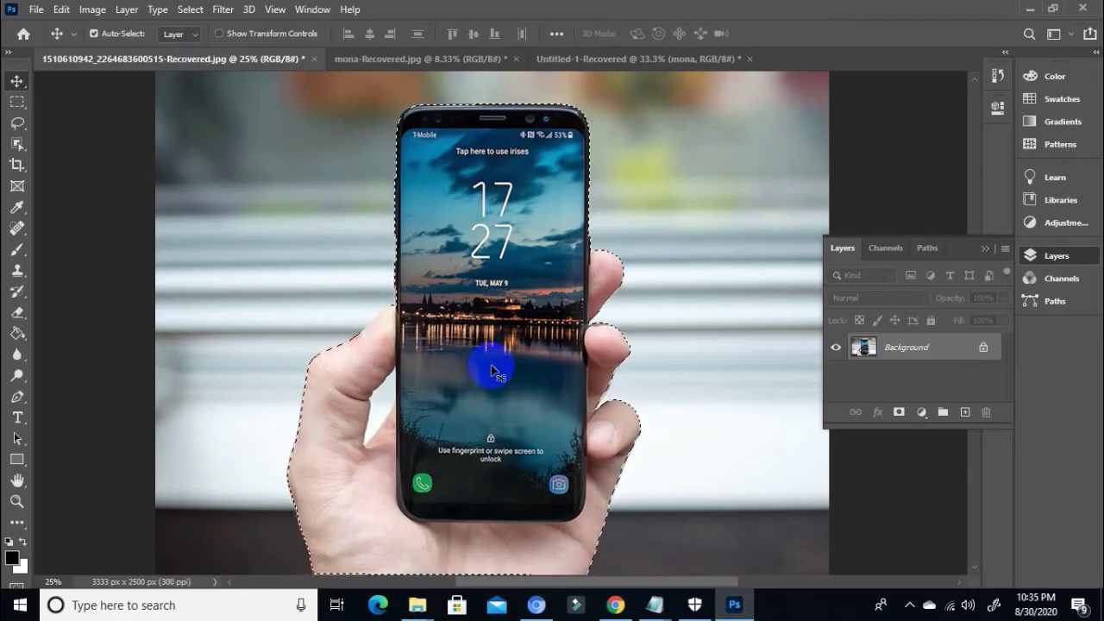
pyautogui.moveTo(493, 368)
pyautogui.mouseDown()
pyautogui.moveTo(538, 316)
pyautogui.moveTo(575, 375)
pyautogui.moveTo(590, 362)
pyautogui.moveTo(572, 315)
pyautogui.moveTo(623, 125)
pyautogui.moveTo(572, 353)
pyautogui.moveTo(511, 374)
pyautogui.moveTo(491, 366)
pyautogui.mouseUp()
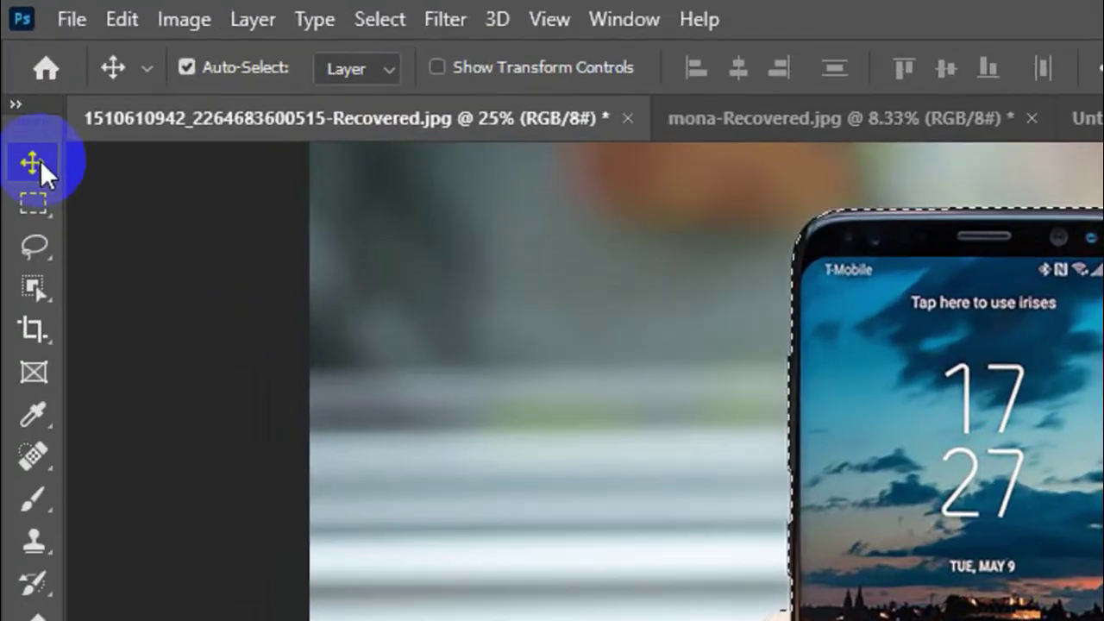
# - Move the selected hand and phone with the Move tool onto the Mona Lisa in the Untitled-1-Recovered document
pyautogui.click(20, 82)
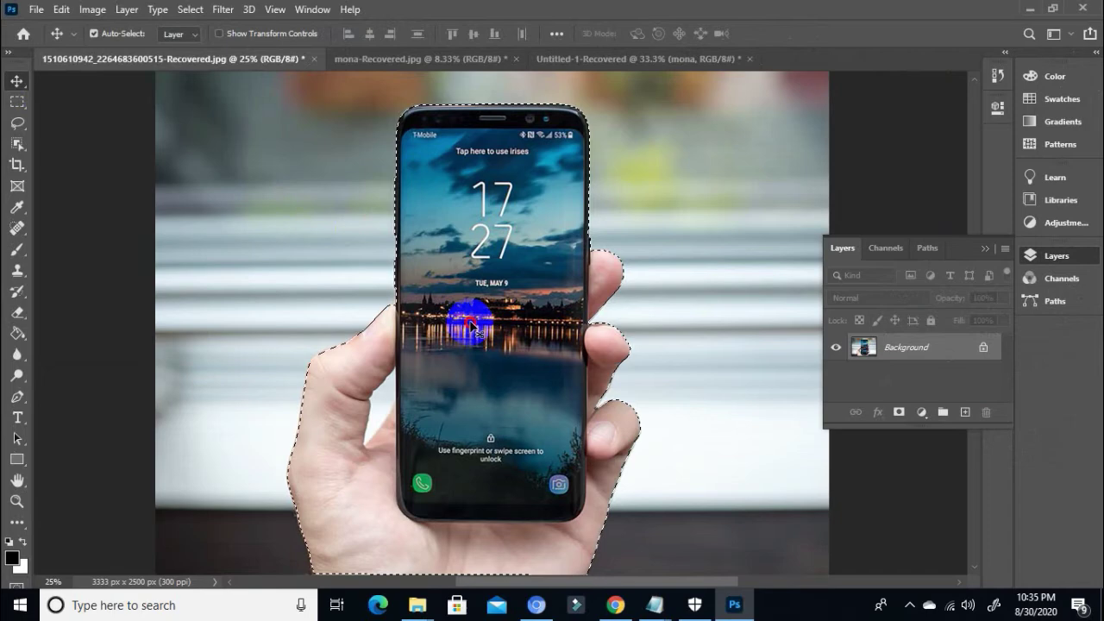
pyautogui.moveTo(470, 321); pyautogui.dragTo(615, 66)
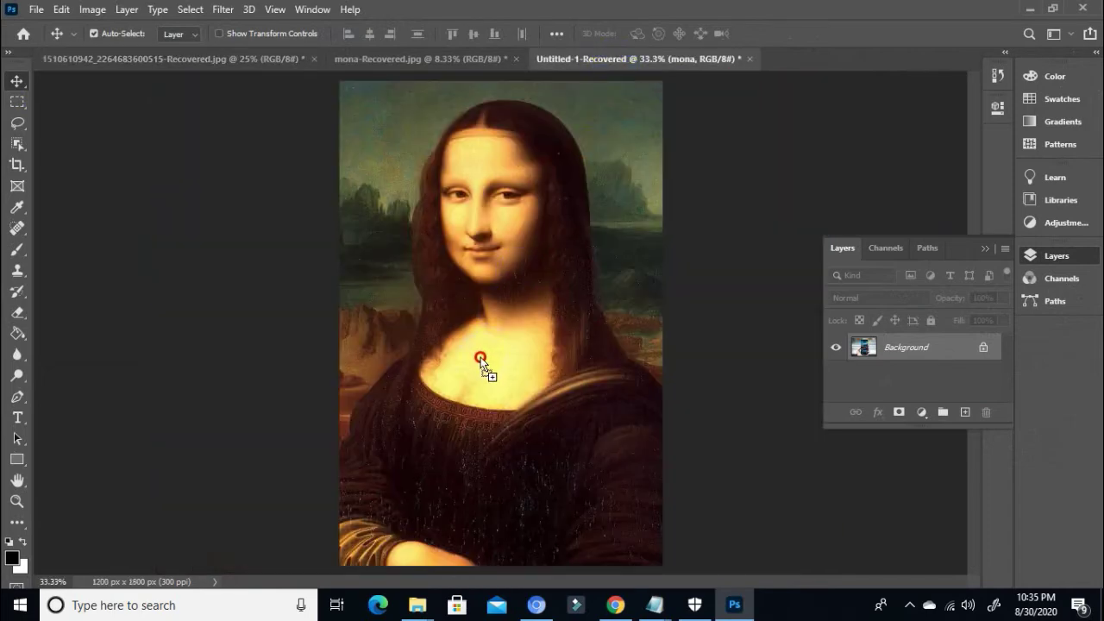
pyautogui.moveTo(481, 358); pyautogui.dragTo(487, 365)
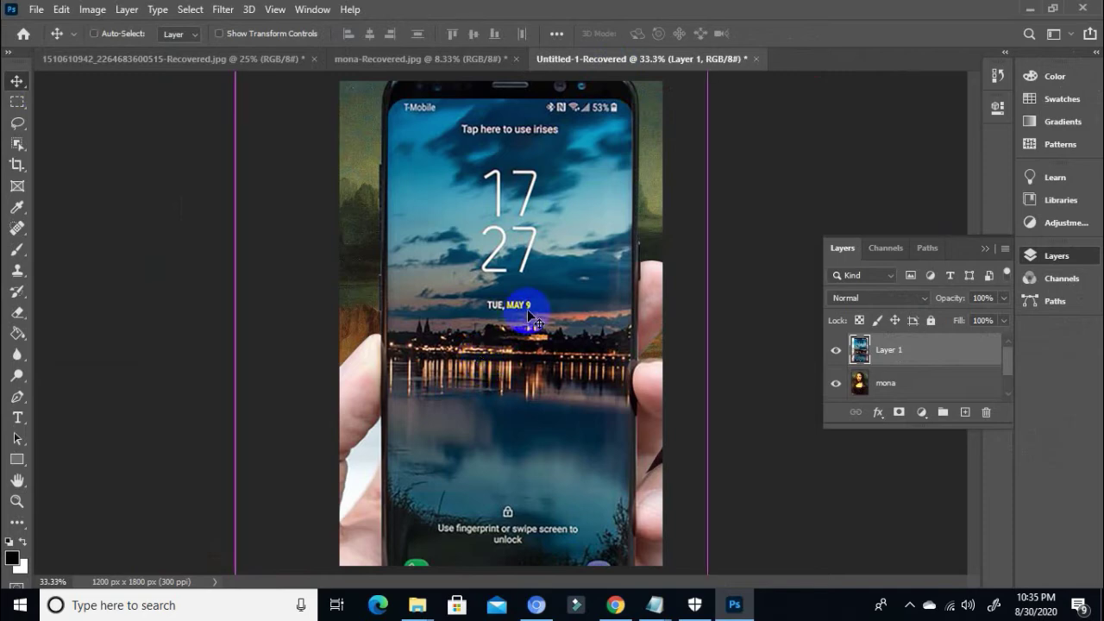
# - Scale the hand and phone layer proportionally to about 54% and place it centred at the canvas's bottom edge
pyautogui.hotkey('ctrl', 't')
pyautogui.moveTo(541, 248); pyautogui.dragTo(529, 360)
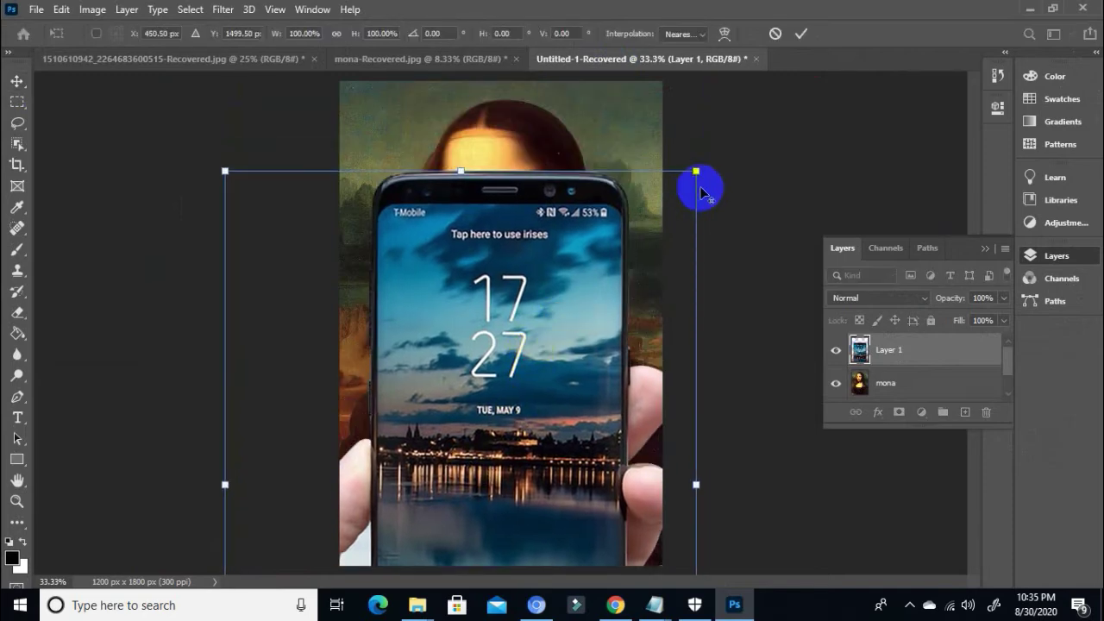
pyautogui.moveTo(698, 171); pyautogui.dragTo(590, 322)
pyautogui.moveTo(526, 424); pyautogui.dragTo(568, 335)
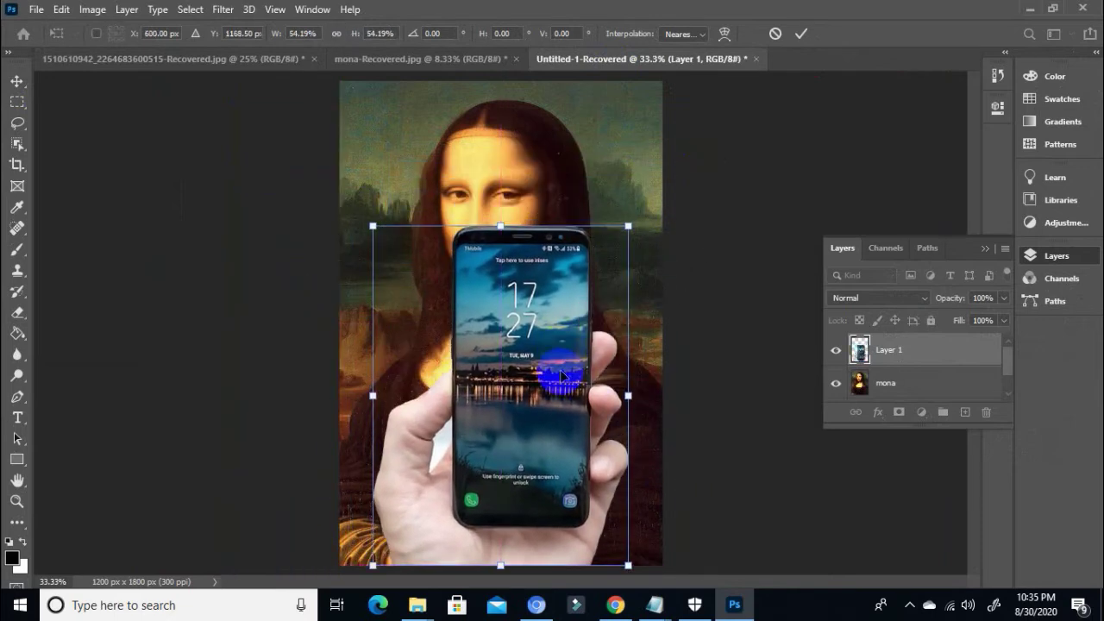
pyautogui.doubleClick(561, 375)
# - Start a Pen tool path at the upper corner of the white gap, where the thumb's underside meets the phone
pyautogui.press('z')
pyautogui.click(435, 448)
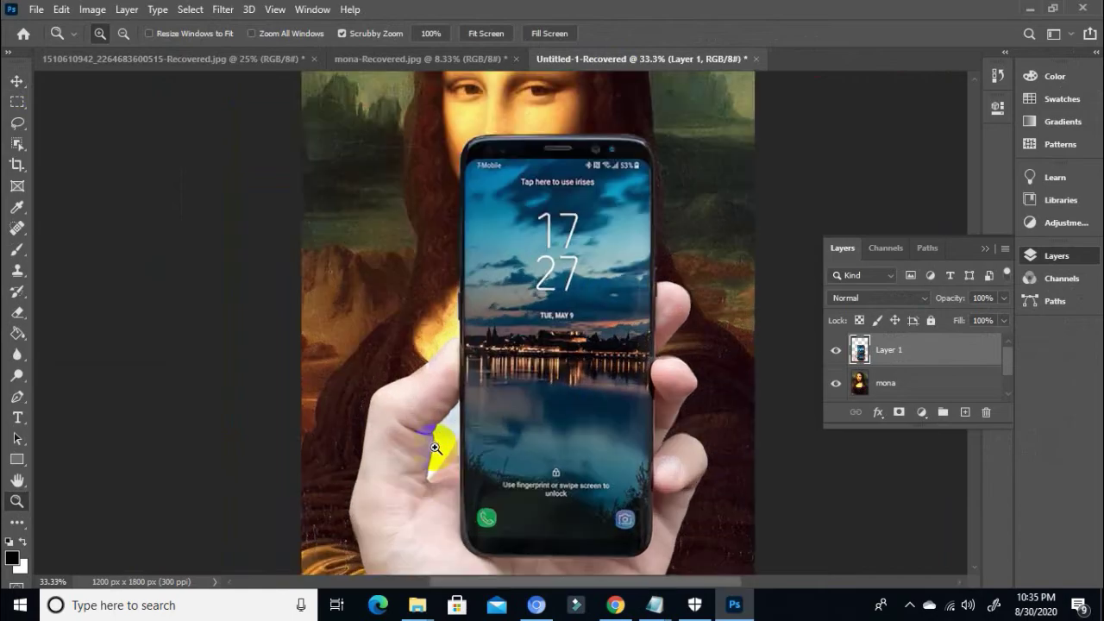
pyautogui.click(435, 448)
pyautogui.click(441, 440)
pyautogui.click(443, 437)
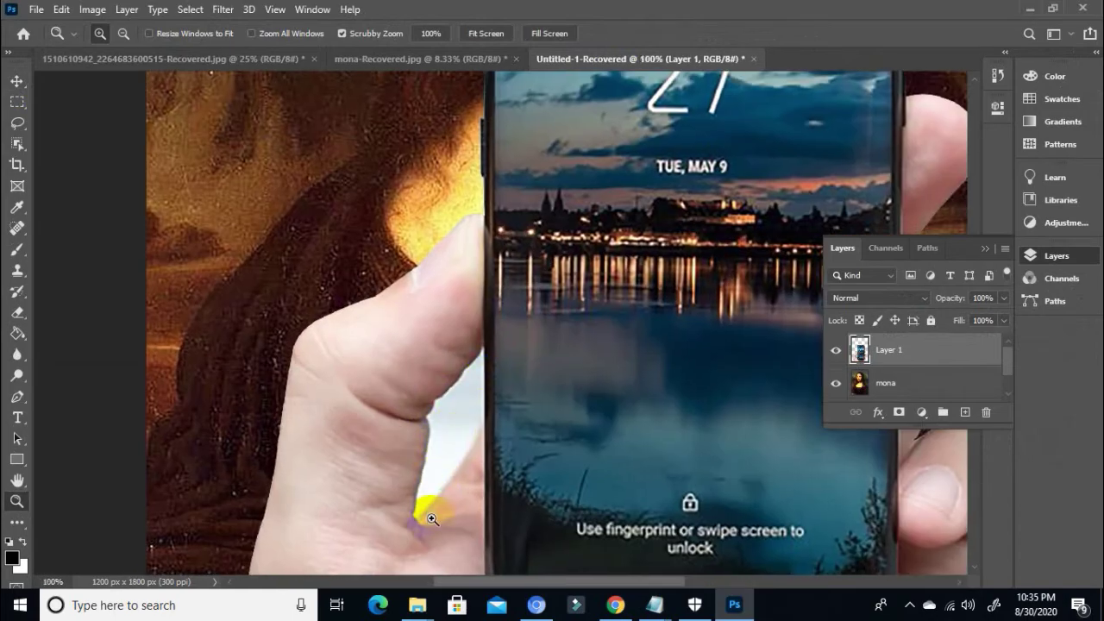
pyautogui.click(23, 402)
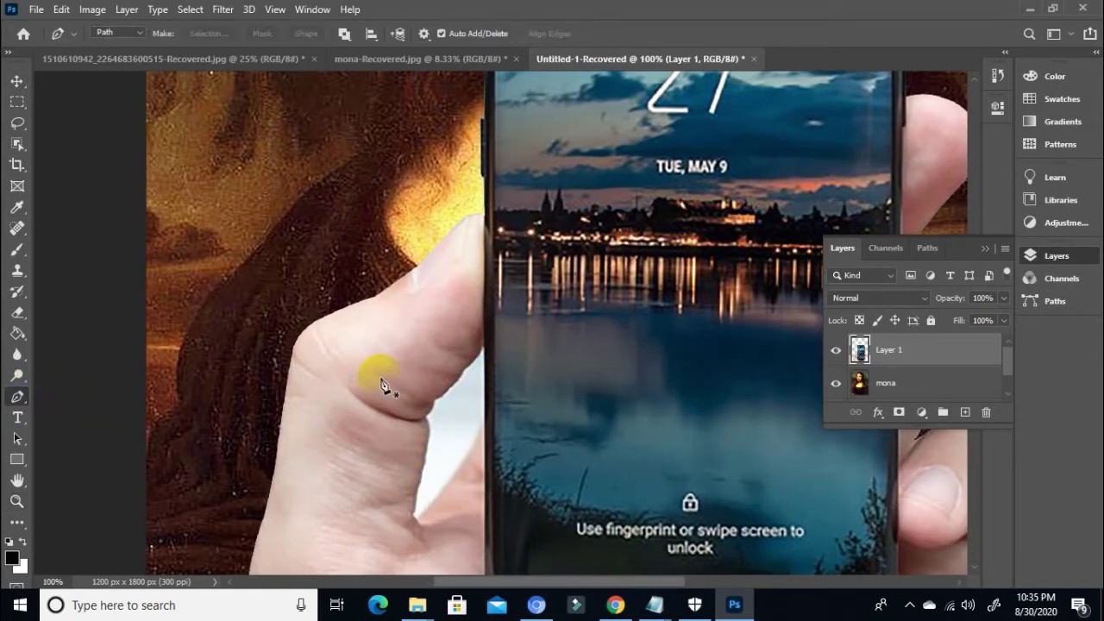
pyautogui.hotkey('ctrl', '+')
pyautogui.hotkey('ctrl', '+')
pyautogui.click(481, 328)
pyautogui.click(478, 330)
pyautogui.click(457, 367)
pyautogui.click(420, 398)
pyautogui.moveTo(420, 397); pyautogui.dragTo(464, 322)
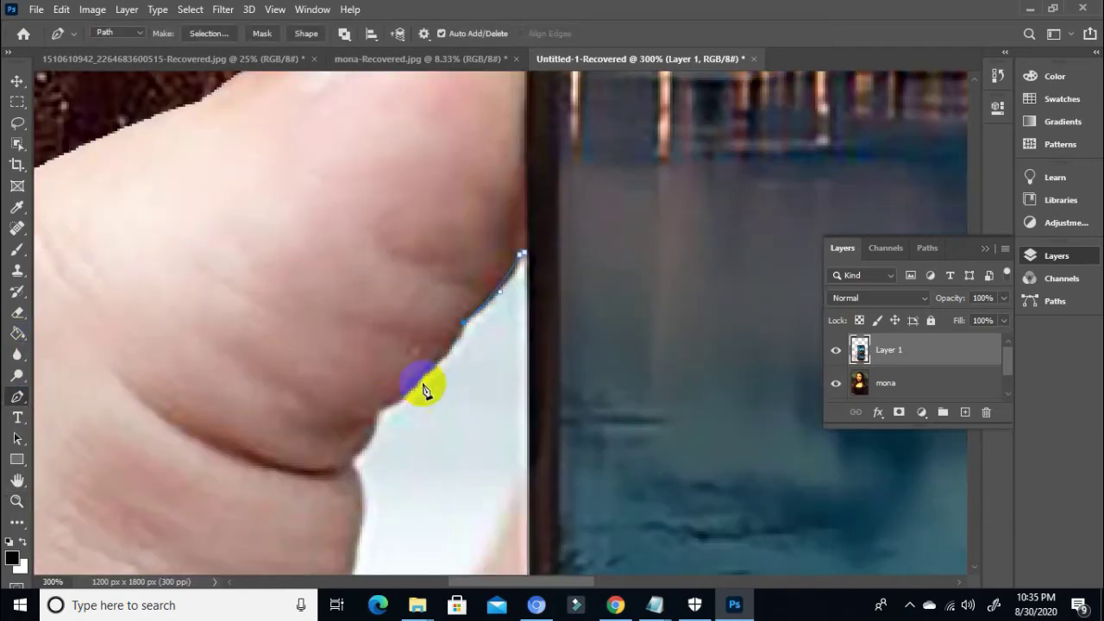
pyautogui.click(464, 321)
pyautogui.click(377, 414)
pyautogui.hotkey('ctrl', 'z')
pyautogui.click(520, 252)
pyautogui.keyDown('alt'); pyautogui.click(466, 320); pyautogui.keyUp('alt')
pyautogui.moveTo(465, 320); pyautogui.dragTo(498, 294)
pyautogui.moveTo(452, 331); pyautogui.dragTo(402, 363)
pyautogui.keyDown('alt'); pyautogui.click(452, 332); pyautogui.keyUp('alt')
pyautogui.keyDown('alt'); pyautogui.click(419, 358); pyautogui.keyUp('alt')
pyautogui.moveTo(393, 417); pyautogui.dragTo(461, 399)
pyautogui.keyDown('alt'); pyautogui.click(421, 349); pyautogui.keyUp('alt')
pyautogui.hotkey('ctrl', 'z')
pyautogui.hotkey('ctrl', 'z')
pyautogui.hotkey('ctrl', 'z')
pyautogui.hotkey('ctrl', 'z')
pyautogui.hotkey('ctrl', 'z')
pyautogui.hotkey('ctrl', 'z')
pyautogui.hotkey('ctrl', 'z')
pyautogui.hotkey('ctrl', 'z')
# - Trace the thumb's underside with curved and corner anchors from the phone edge down to the skin crease
pyautogui.moveTo(509, 244); pyautogui.dragTo(466, 286)
pyautogui.keyDown('alt'); pyautogui.click(509, 244); pyautogui.keyUp('alt')
pyautogui.click(415, 339)
pyautogui.moveTo(430, 362); pyautogui.dragTo(447, 335)
pyautogui.moveTo(408, 360); pyautogui.dragTo(382, 385)
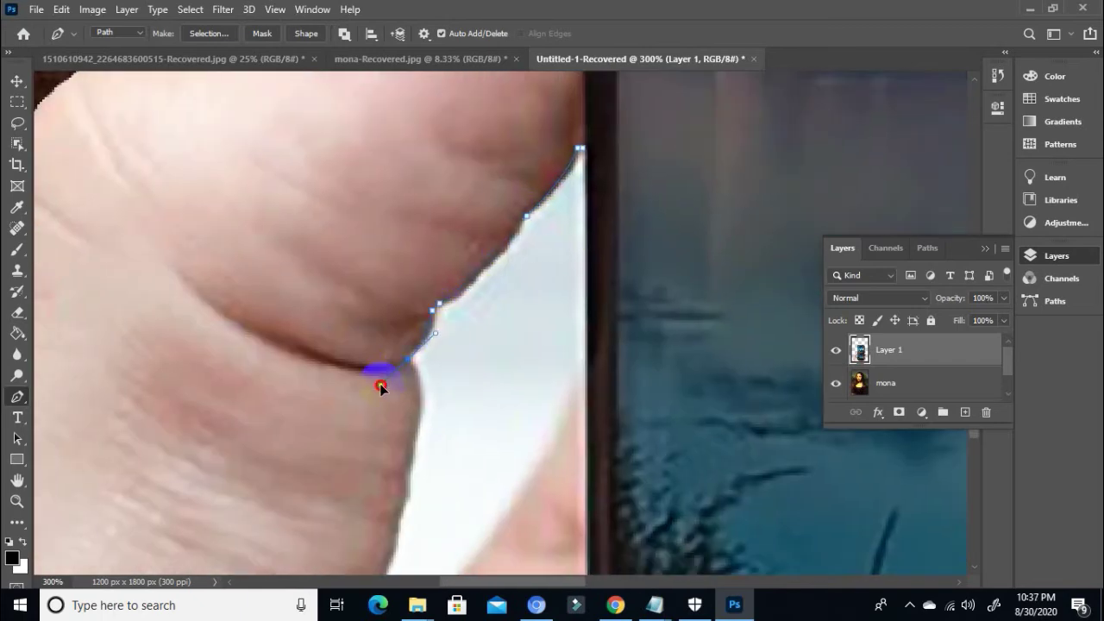
# - Continue the path down the thumb's inner edge from the crease to the lowest point of the white gap
pyautogui.moveTo(452, 422); pyautogui.dragTo(466, 295)
pyautogui.moveTo(431, 283); pyautogui.dragTo(454, 301)
pyautogui.click(431, 344)
pyautogui.click(419, 397)
pyautogui.click(409, 473)
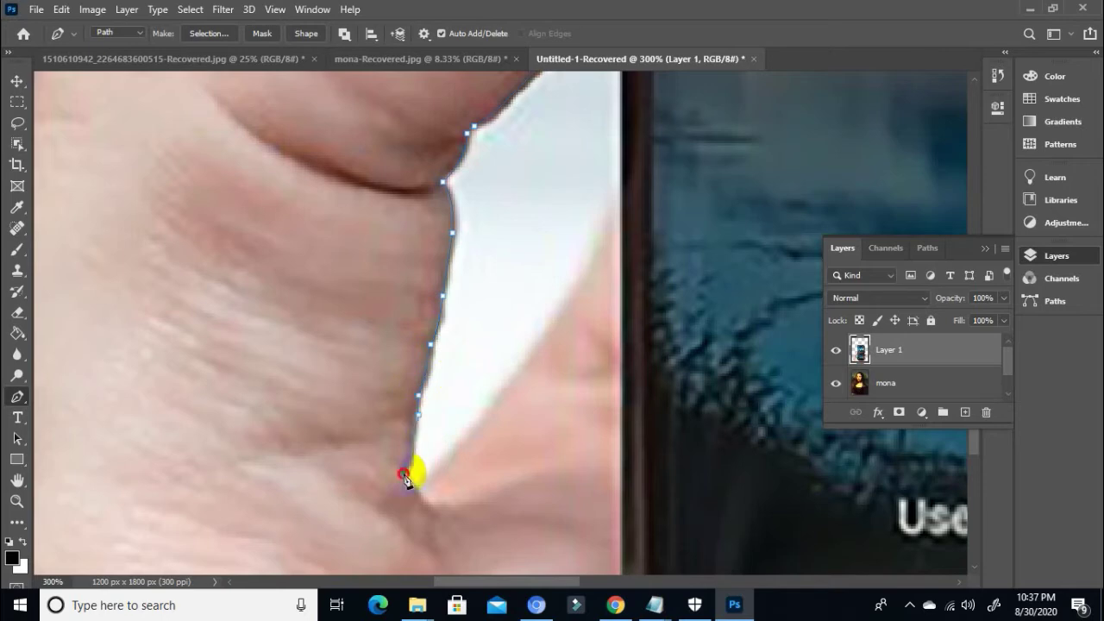
pyautogui.click(414, 483)
# - Curve the path up the palm's edge to the phone and close it along the phone's side
pyautogui.moveTo(595, 259); pyautogui.dragTo(563, 342)
pyautogui.keyDown('alt'); pyautogui.click(596, 260); pyautogui.keyUp('alt')
pyautogui.click(619, 212)
pyautogui.click(569, 134)
pyautogui.hotkey('ctrl', 'z')
pyautogui.click(571, 134)
pyautogui.rightClick(587, 203)
pyautogui.click(630, 280)
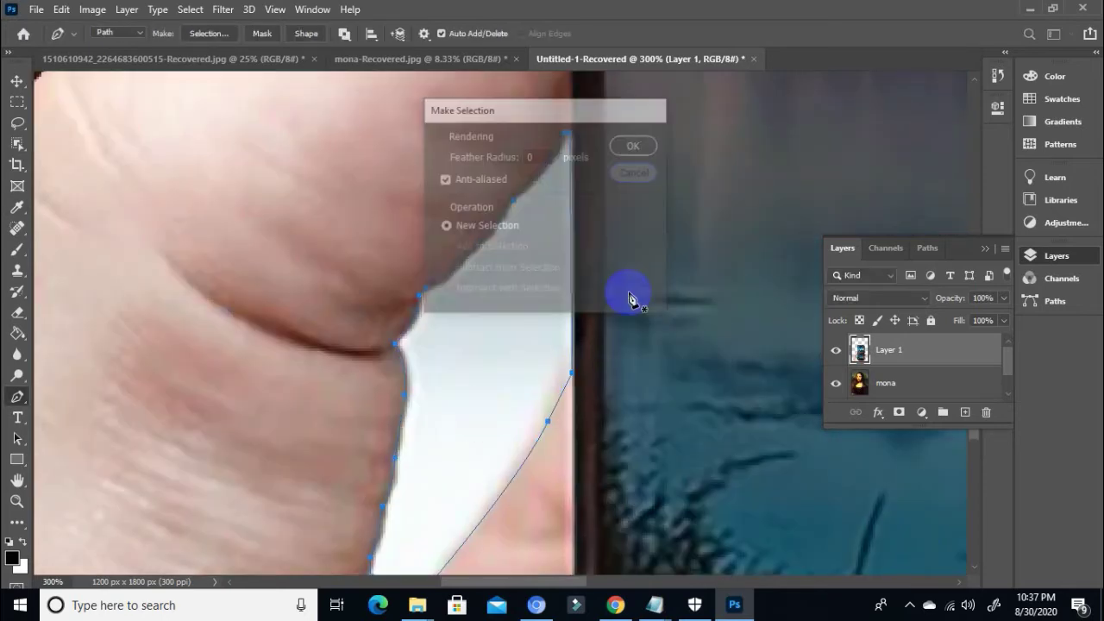
pyautogui.press('Escape')
# - Convert the gap's path into an anti-aliased selection with a 0-pixel feather and delete the white background inside it
pyautogui.moveTo(483, 393); pyautogui.dragTo(509, 312)
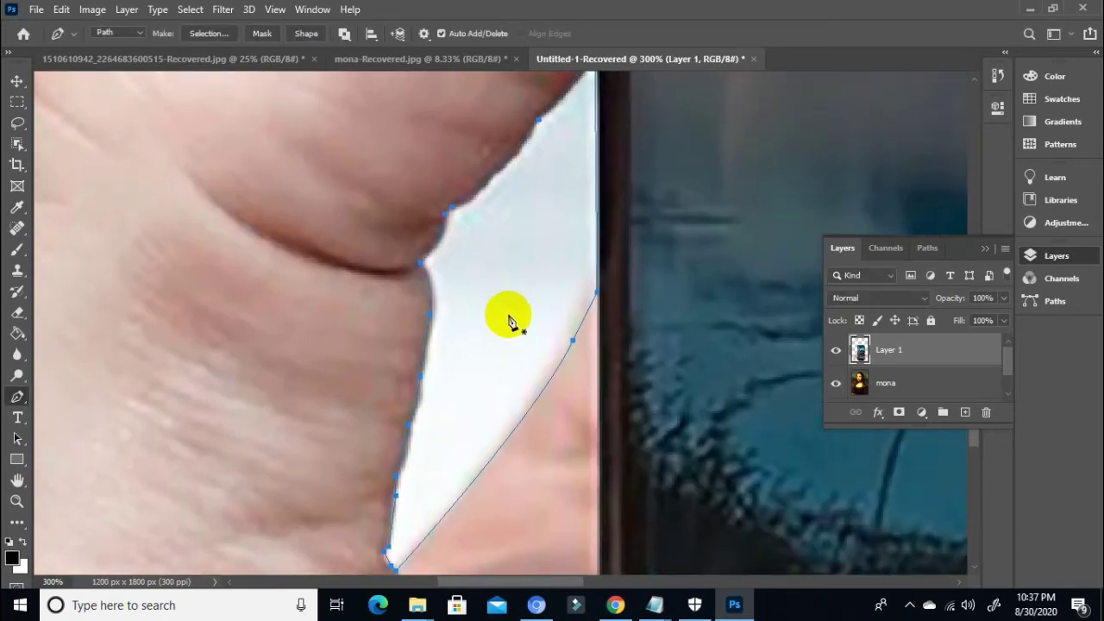
pyautogui.rightClick(507, 330)
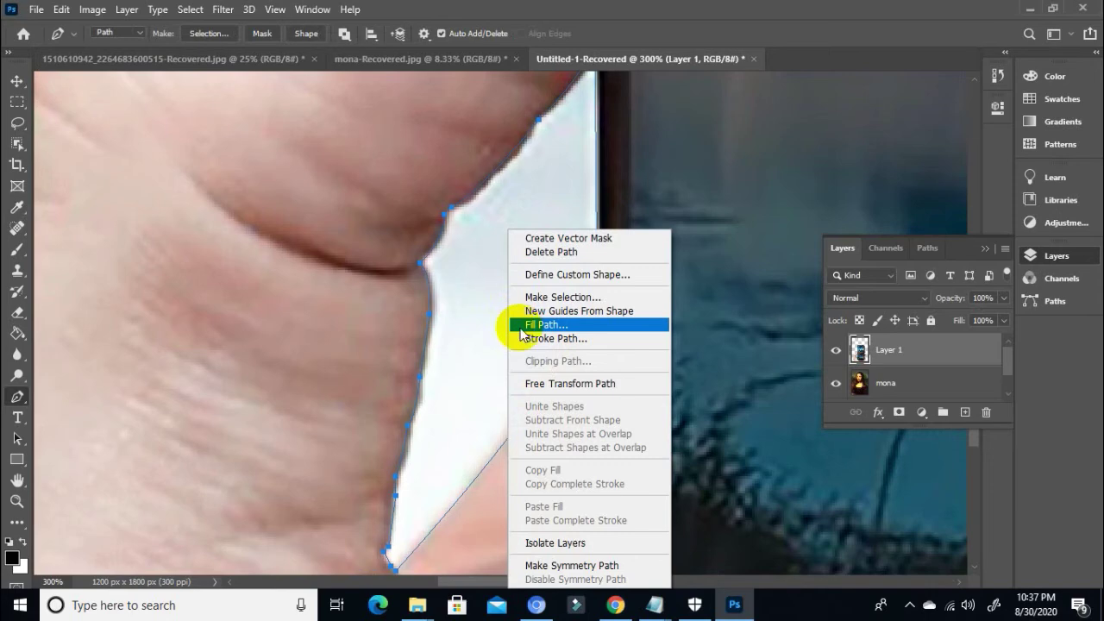
pyautogui.click(556, 301)
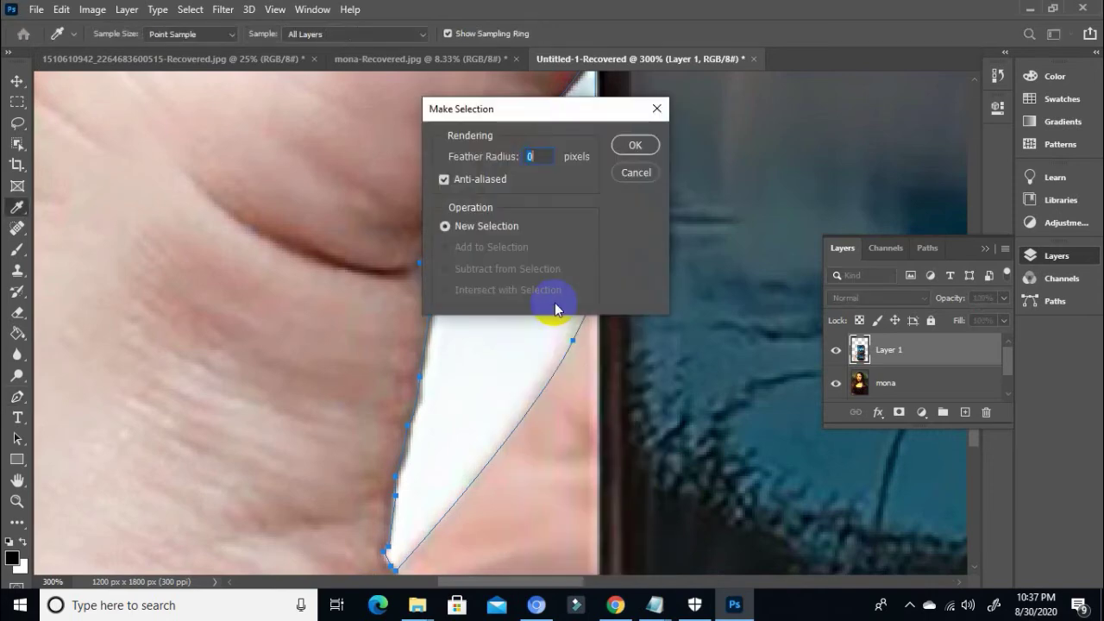
pyautogui.click(634, 146)
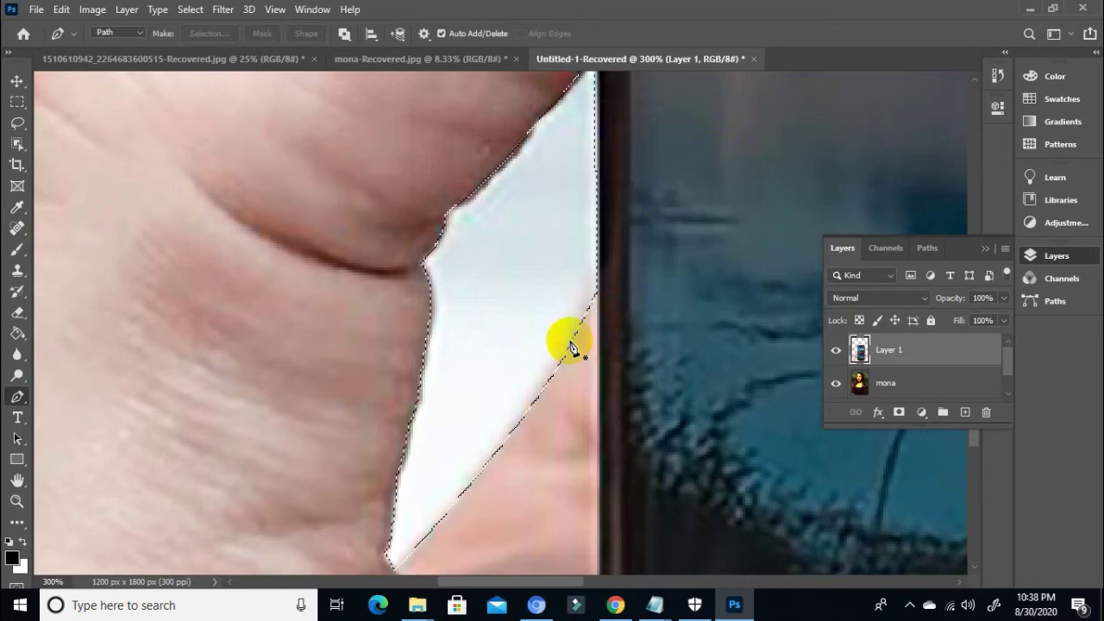
pyautogui.press('Delete')
pyautogui.press('z')
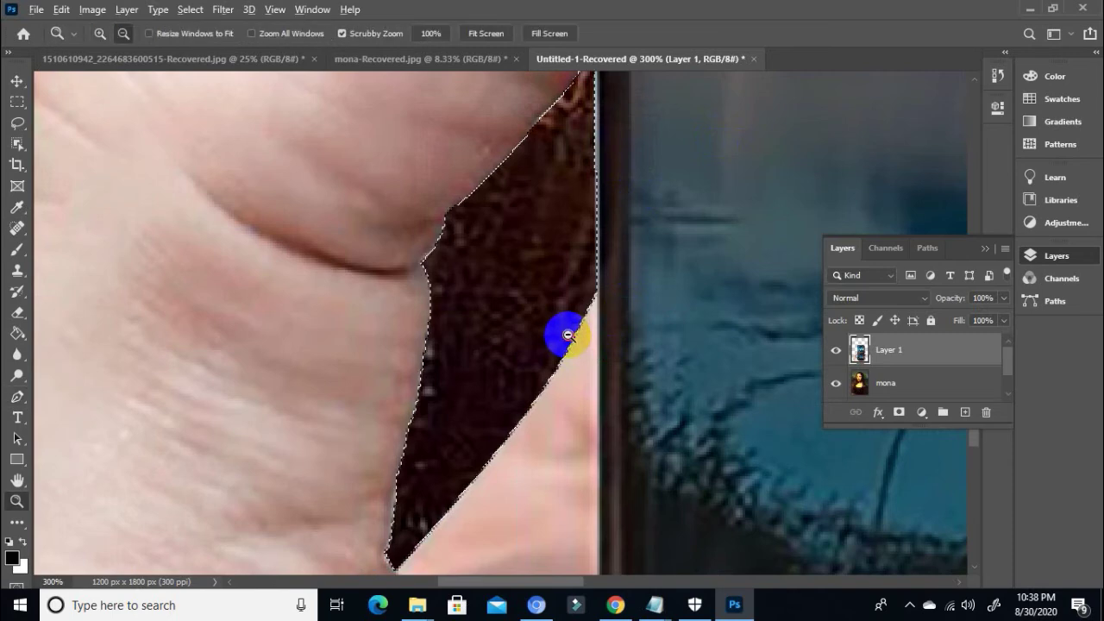
# - Examine the cleared gap beside the thumb and the whole hand-and-phone composite over the painting
pyautogui.keyDown('alt'); pyautogui.click(568, 336); pyautogui.keyUp('alt')
pyautogui.keyDown('alt'); pyautogui.click(568, 334); pyautogui.keyUp('alt')
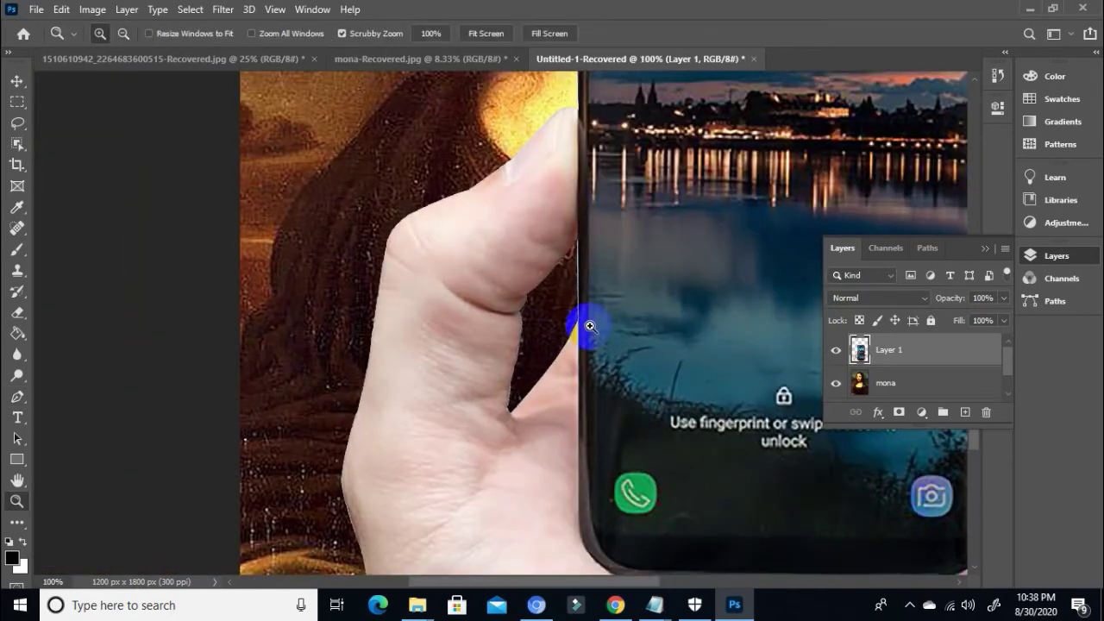
pyautogui.keyDown('alt'); pyautogui.click(591, 327); pyautogui.keyUp('alt')
pyautogui.keyDown('alt'); pyautogui.click(584, 323); pyautogui.keyUp('alt')
pyautogui.keyDown('alt'); pyautogui.click(574, 315); pyautogui.keyUp('alt')
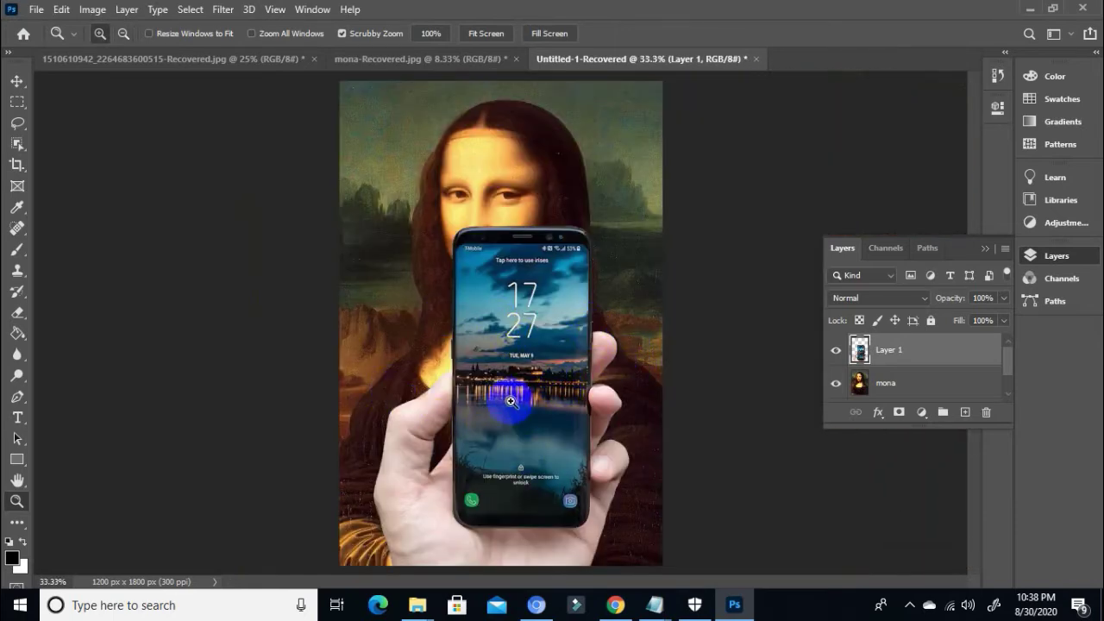
pyautogui.click(18, 83)
pyautogui.moveTo(547, 419)
pyautogui.mouseDown()
pyautogui.moveTo(543, 379)
pyautogui.moveTo(531, 402)
pyautogui.moveTo(547, 425)
pyautogui.mouseUp()
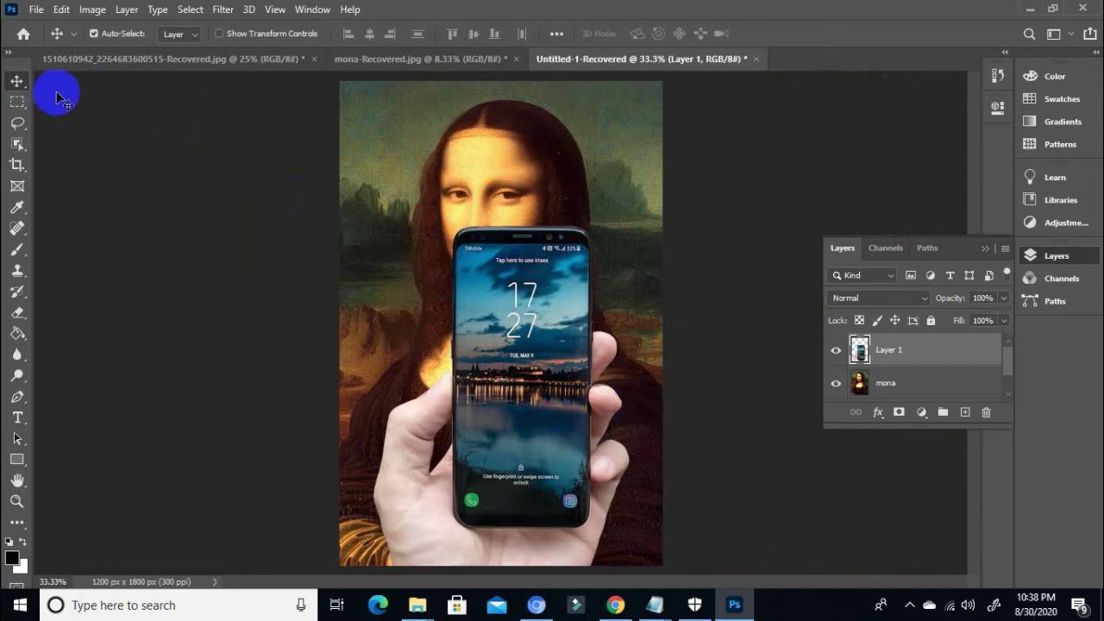
# - Duplicate the mona layer within the same document as "mona copy"
pyautogui.rightClick(902, 390)
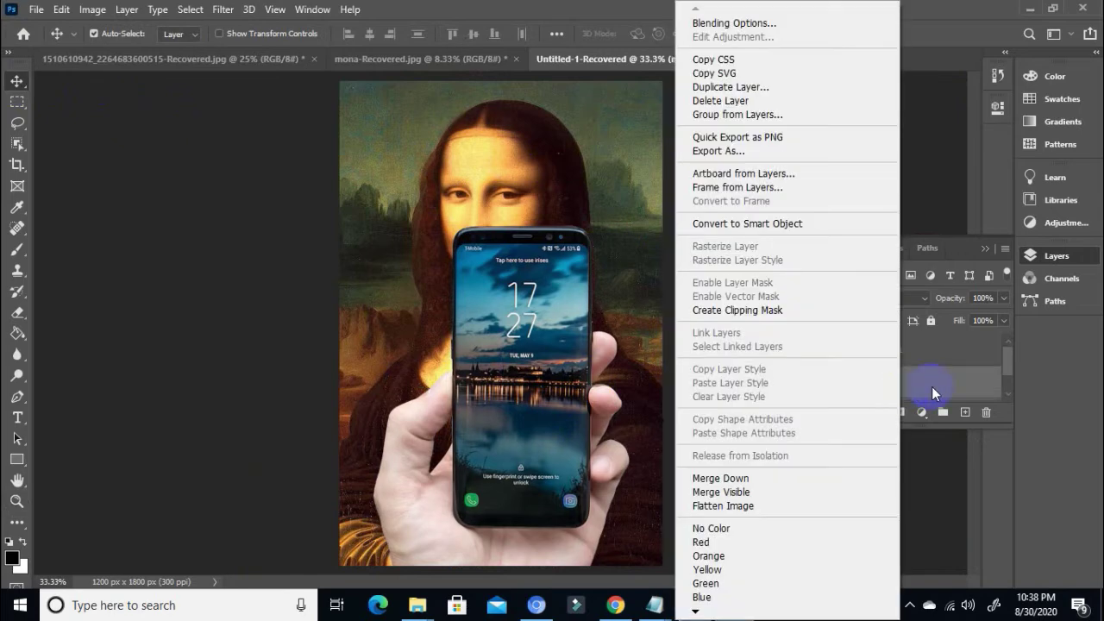
pyautogui.rightClick(931, 389)
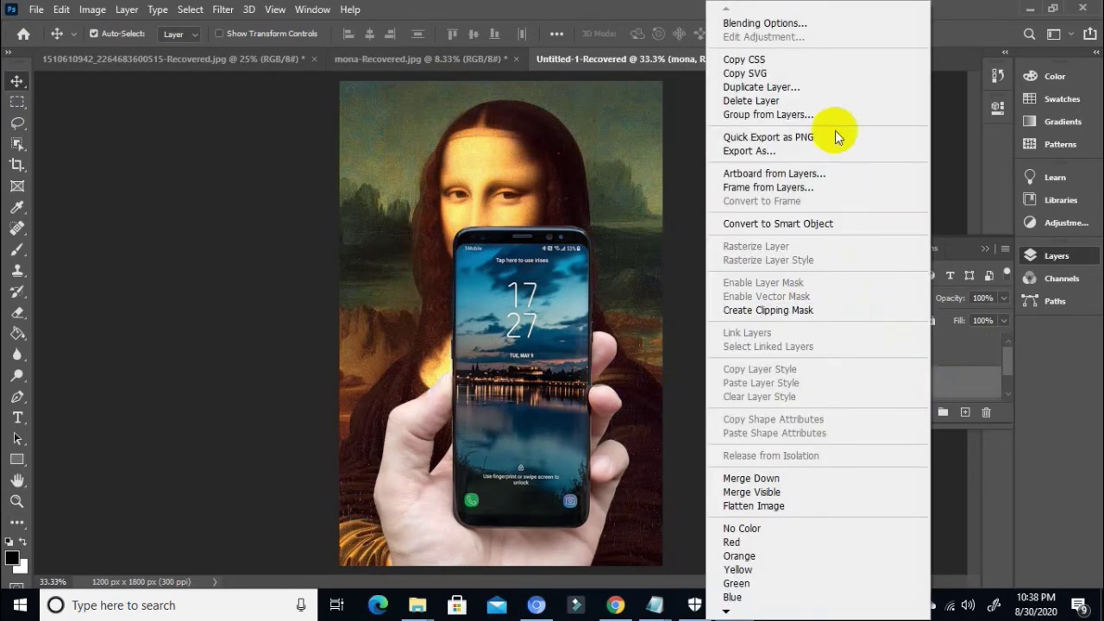
pyautogui.click(957, 388)
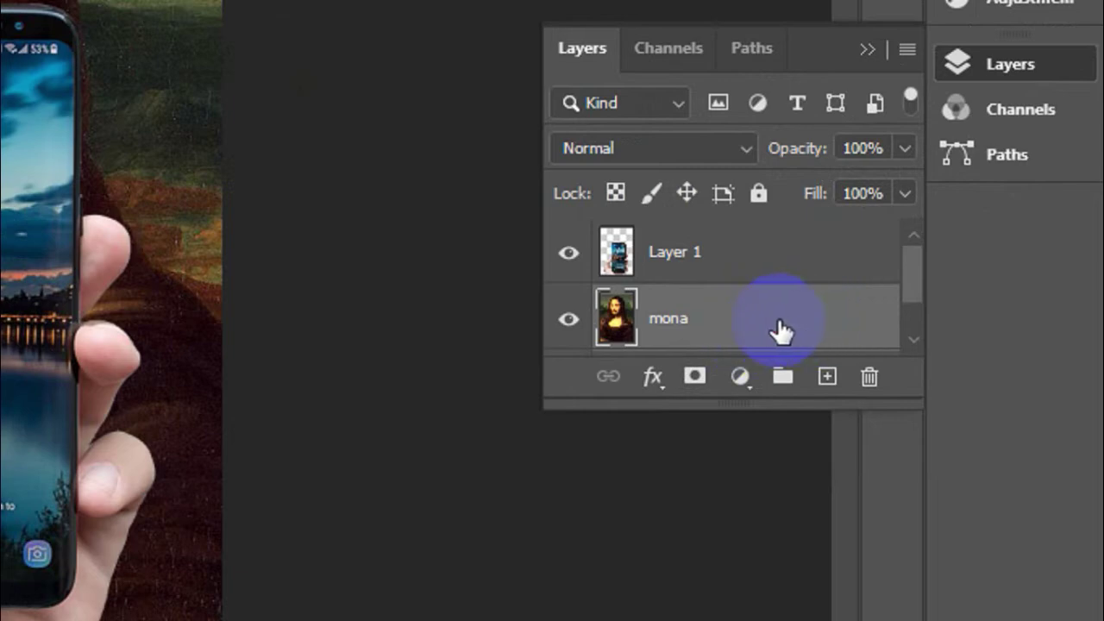
pyautogui.moveTo(780, 323)
pyautogui.mouseDown()
pyautogui.moveTo(810, 359)
pyautogui.moveTo(795, 322)
pyautogui.mouseUp()
pyautogui.moveTo(735, 339); pyautogui.dragTo(827, 395)
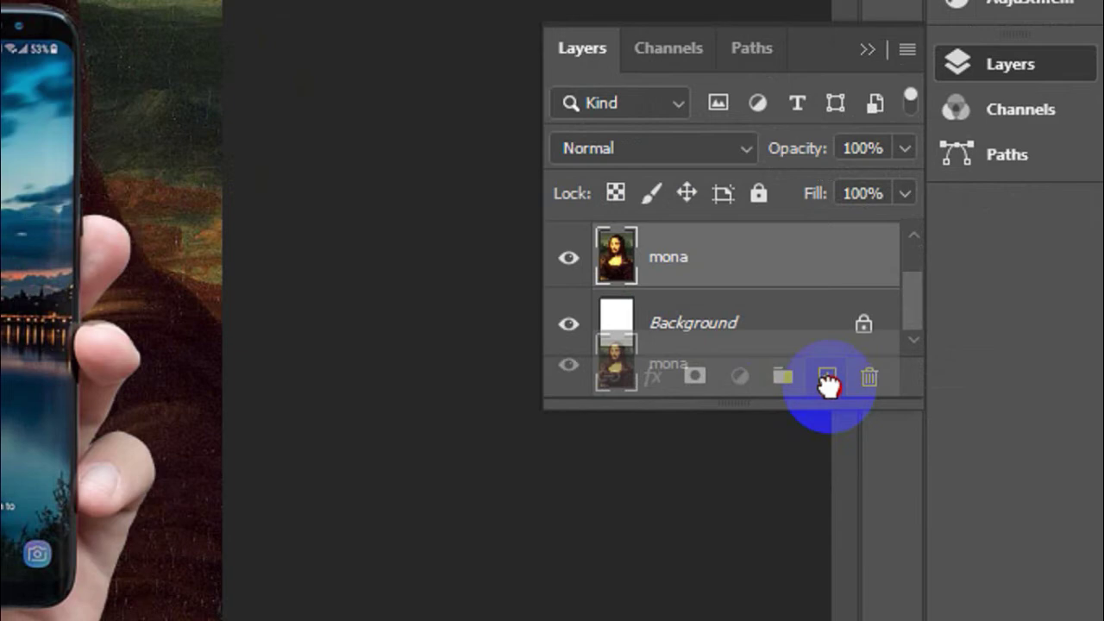
pyautogui.moveTo(827, 385); pyautogui.dragTo(826, 384)
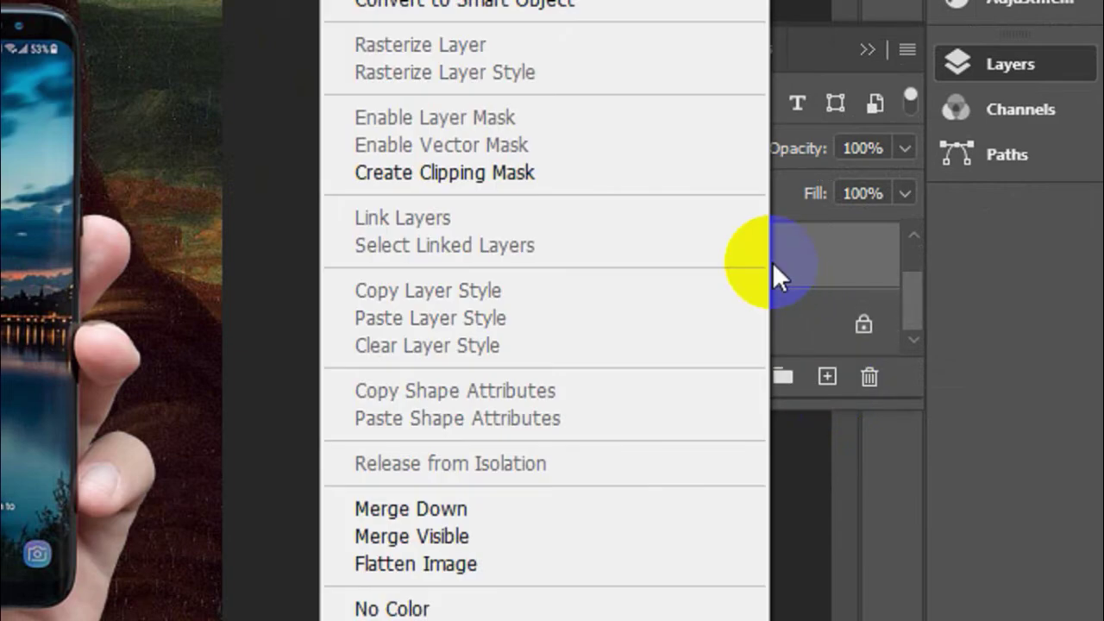
pyautogui.rightClick(770, 275)
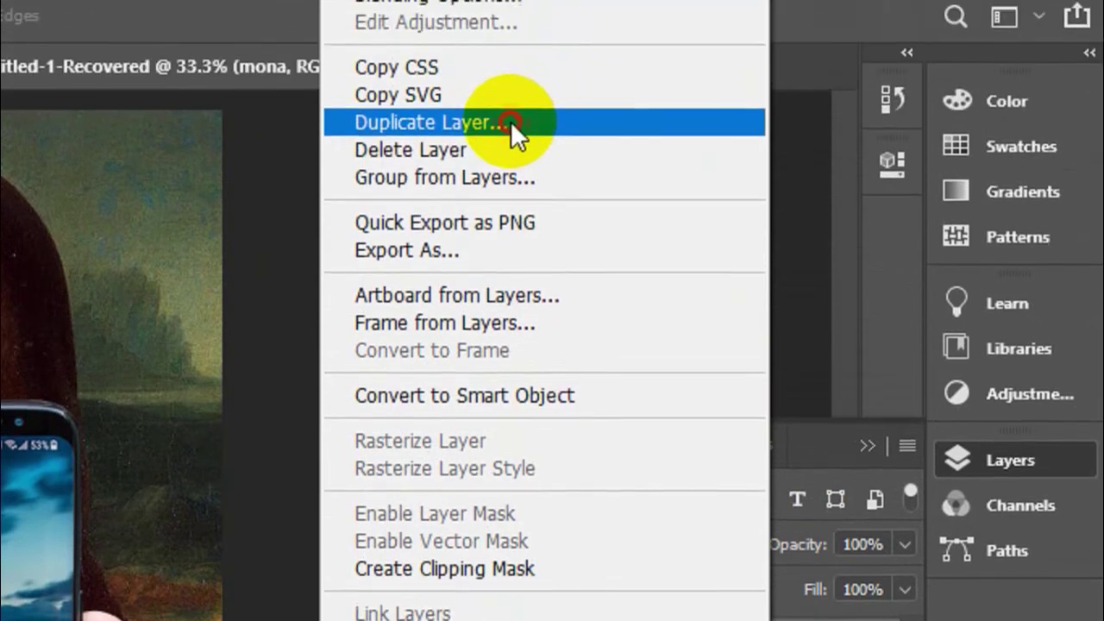
pyautogui.click(516, 129)
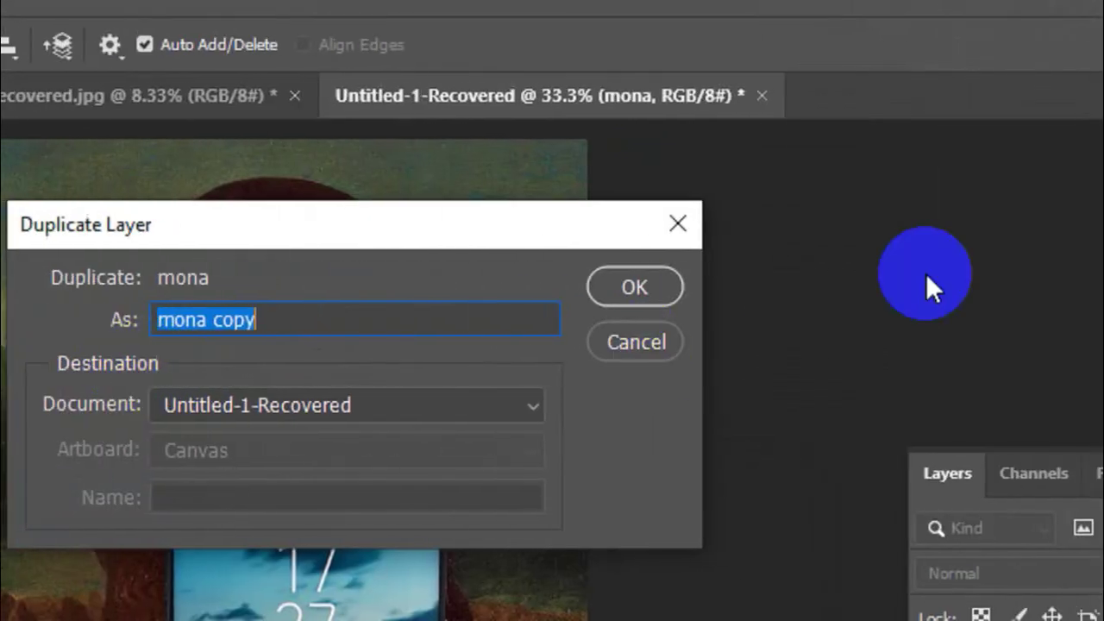
pyautogui.click(277, 284)
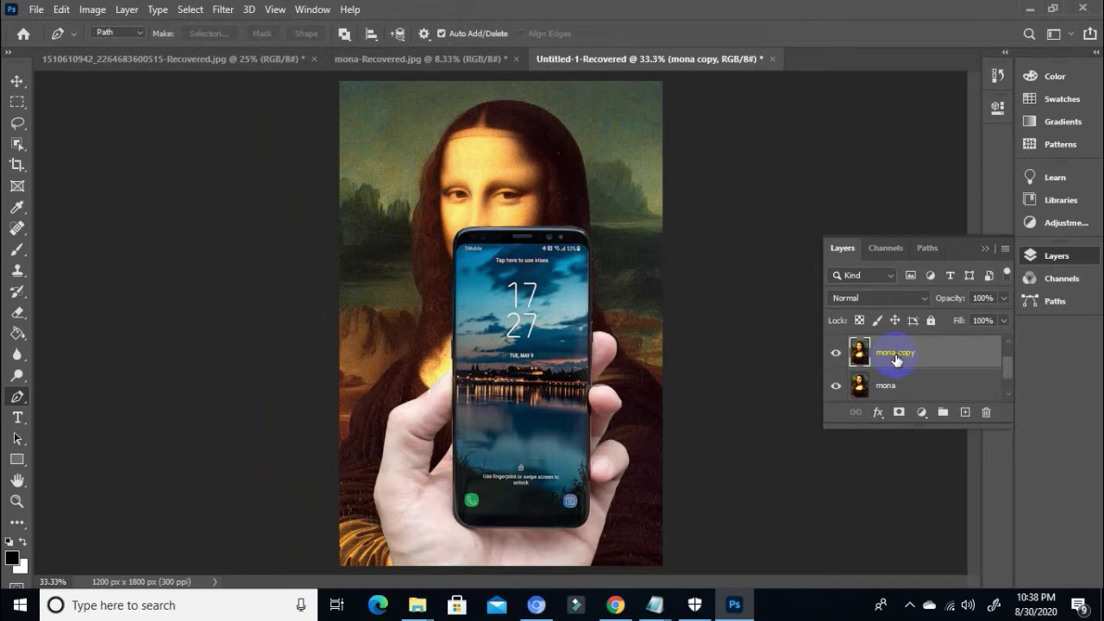
# - Rename Layer 1, which holds the cut-out hand, as "phone"
pyautogui.moveTo(1013, 365); pyautogui.dragTo(1011, 360)
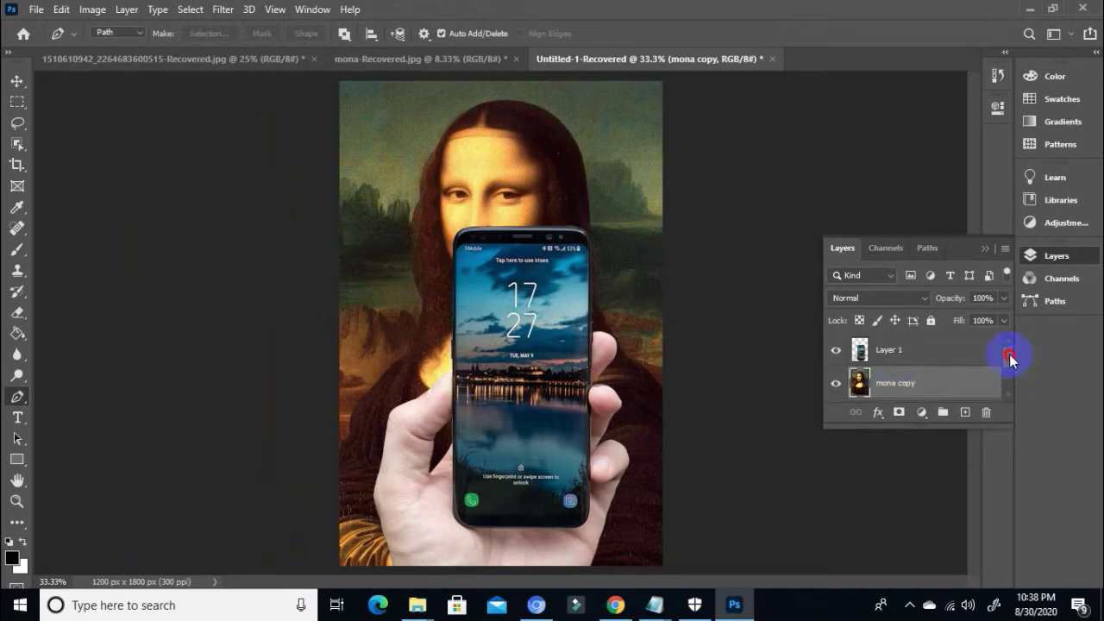
pyautogui.click(905, 359)
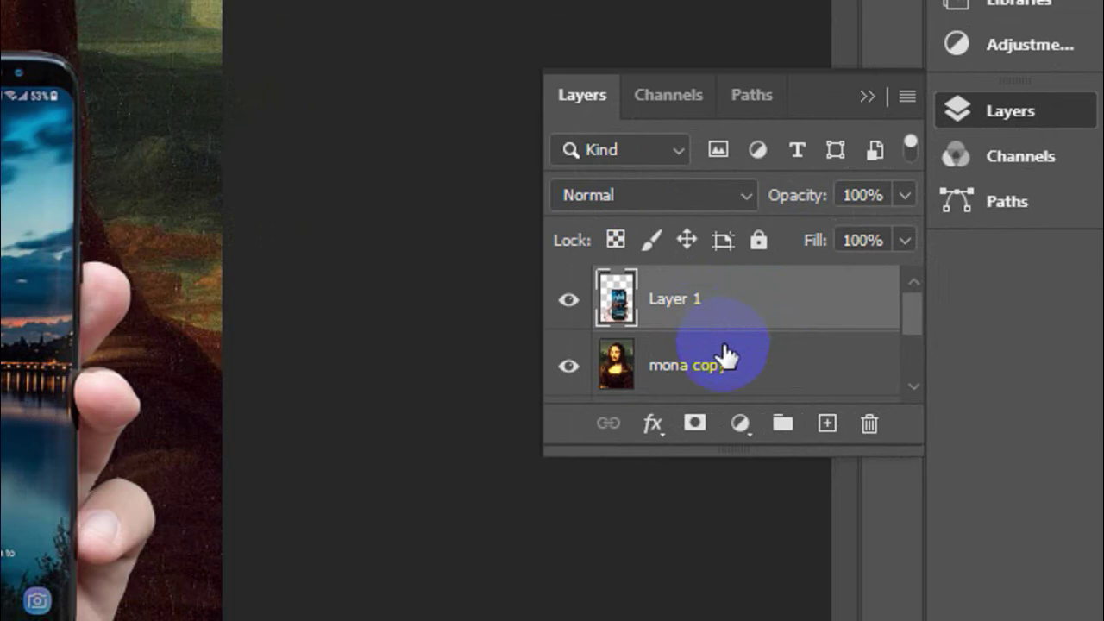
pyautogui.doubleClick(681, 300)
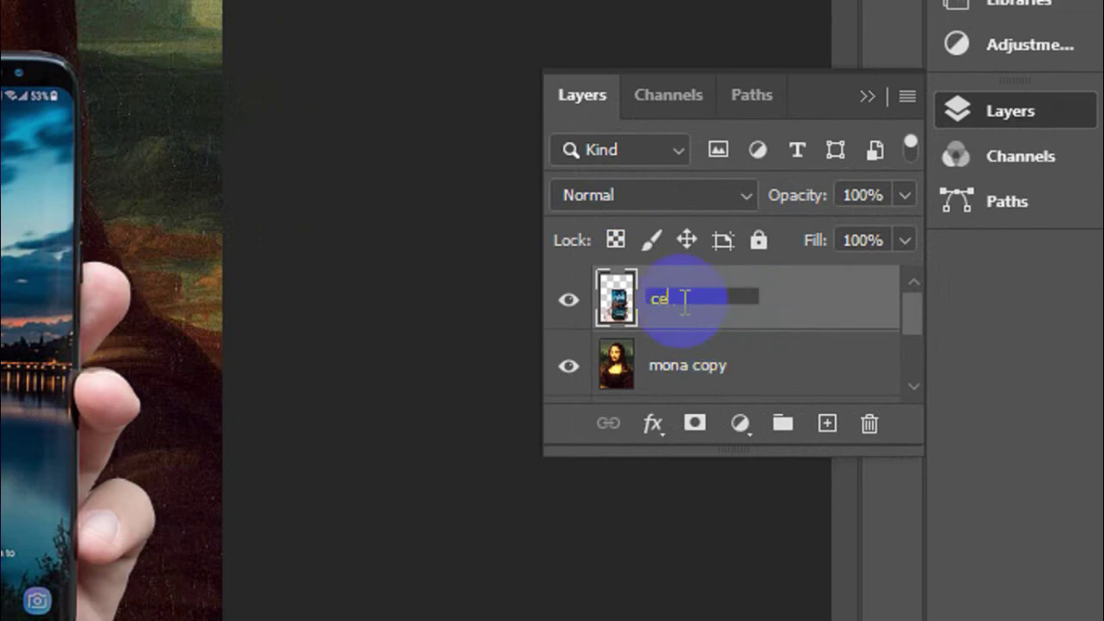
pyautogui.write('phone')
pyautogui.press('Return')
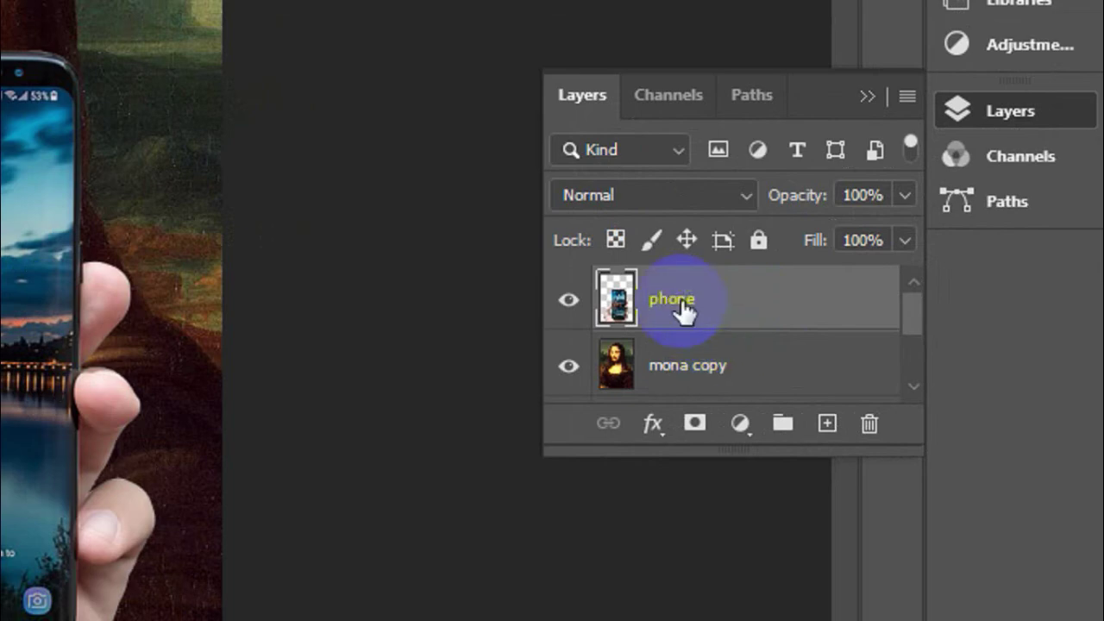
# - Place the mona copy layer above the phone layer and scale it to about 43% so it covers the phone's screen
pyautogui.click(709, 371)
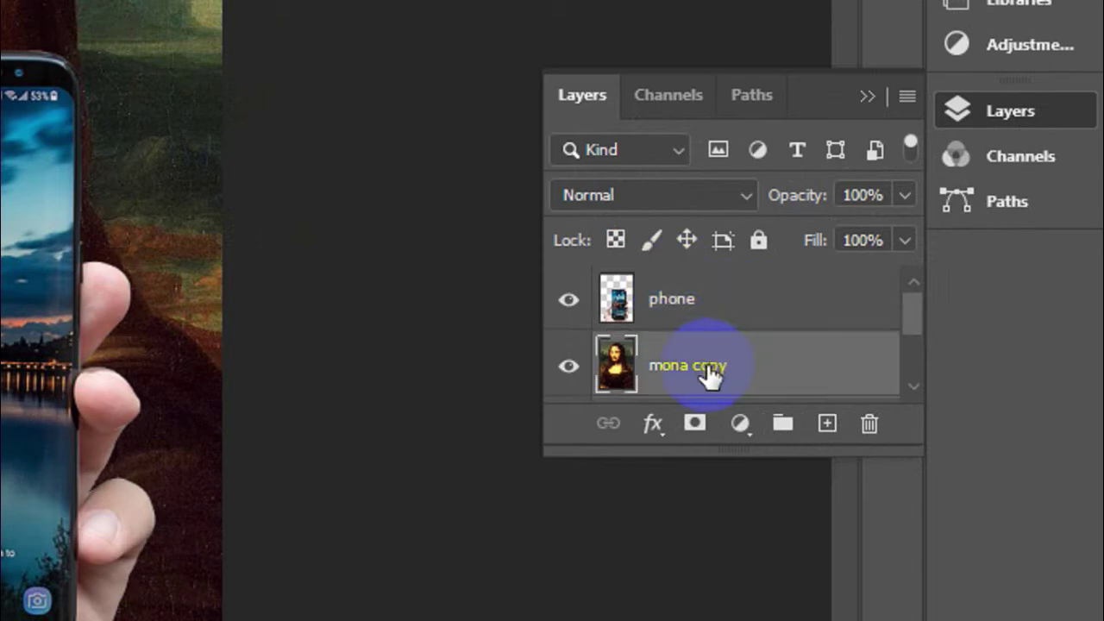
pyautogui.moveTo(709, 372); pyautogui.dragTo(703, 293)
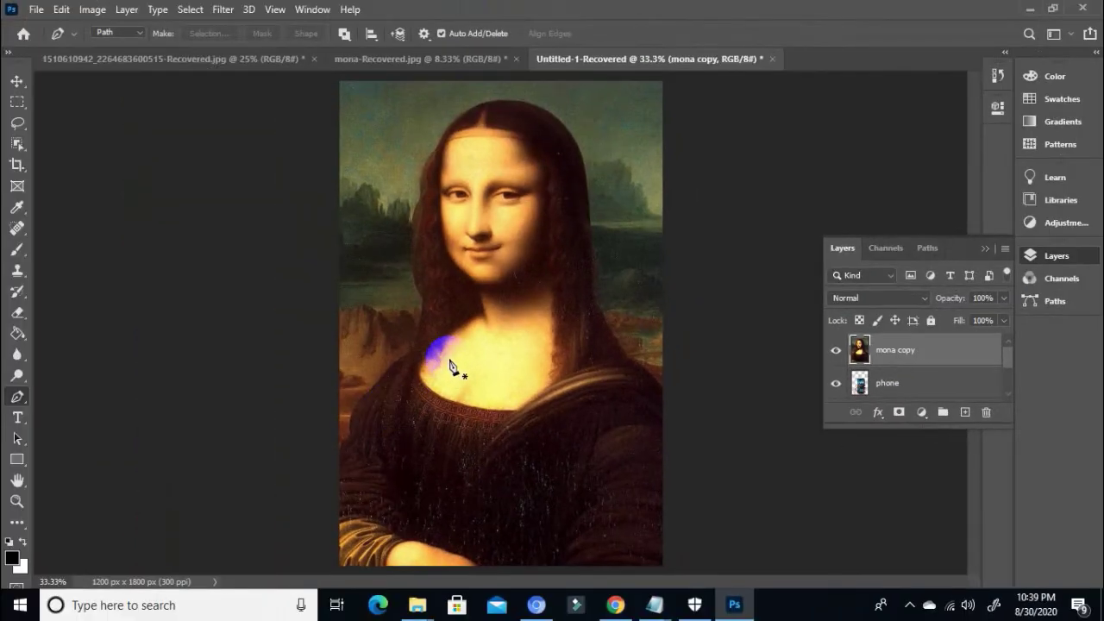
pyautogui.hotkey('ctrl', 't')
pyautogui.moveTo(628, 153); pyautogui.dragTo(614, 236)
pyautogui.moveTo(746, 139); pyautogui.dragTo(582, 332)
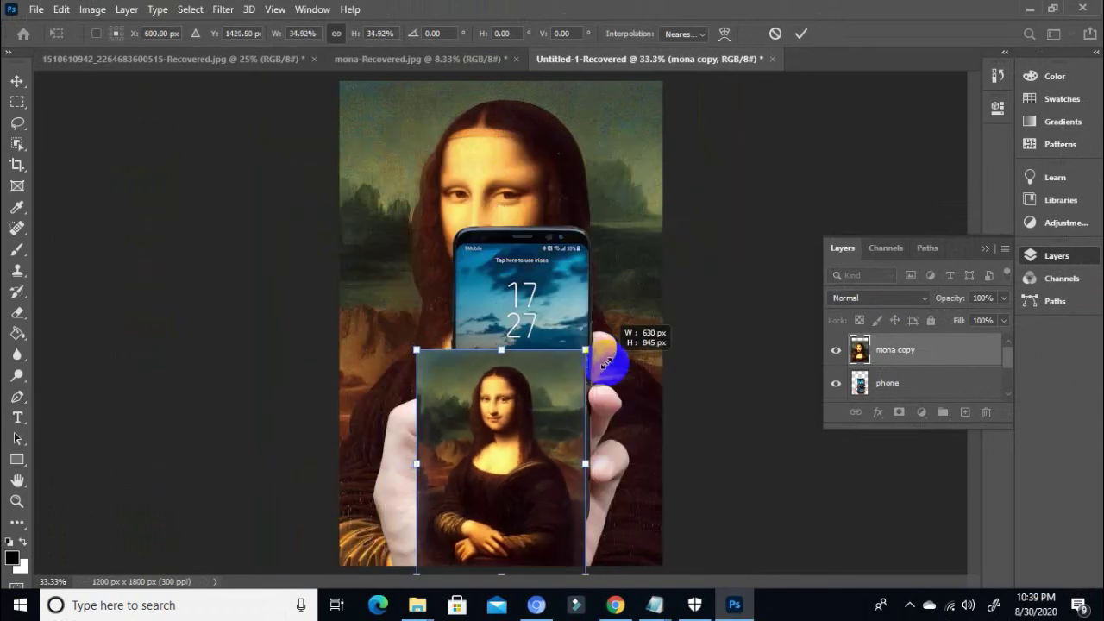
pyautogui.moveTo(559, 371); pyautogui.dragTo(595, 296)
pyautogui.moveTo(612, 254); pyautogui.dragTo(633, 229)
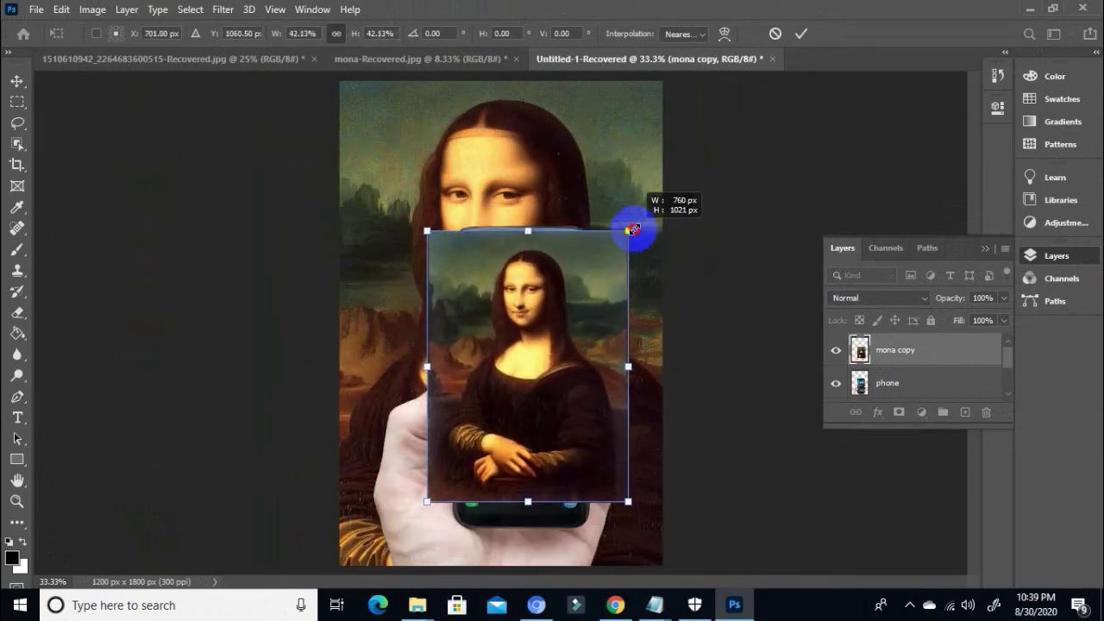
pyautogui.moveTo(598, 313); pyautogui.dragTo(592, 335)
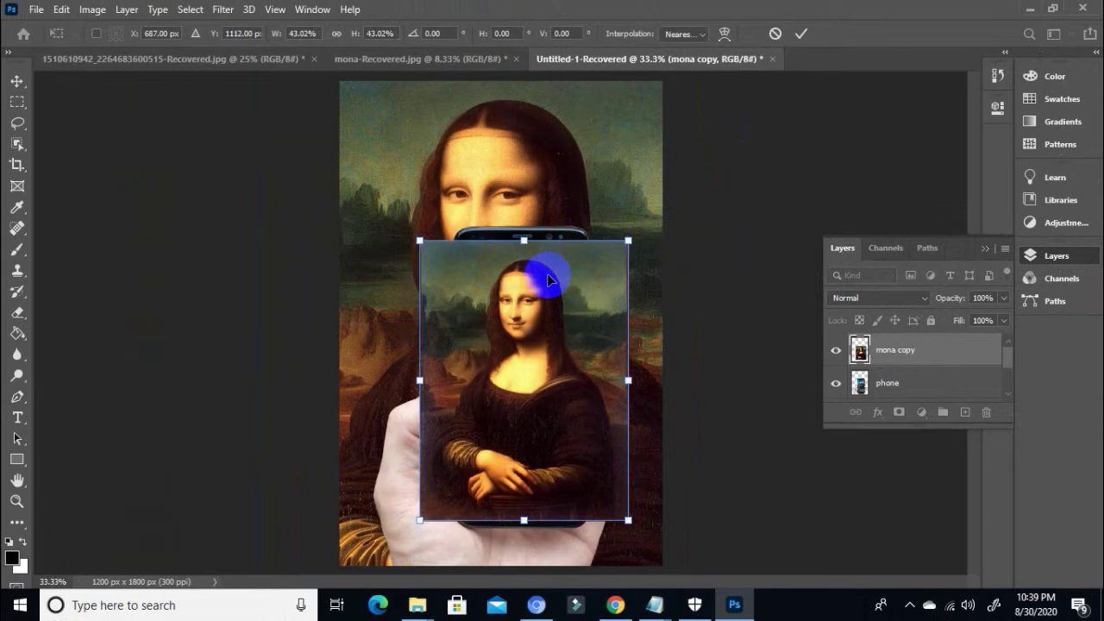
pyautogui.press('Return')
pyautogui.moveTo(555, 317); pyautogui.dragTo(552, 457)
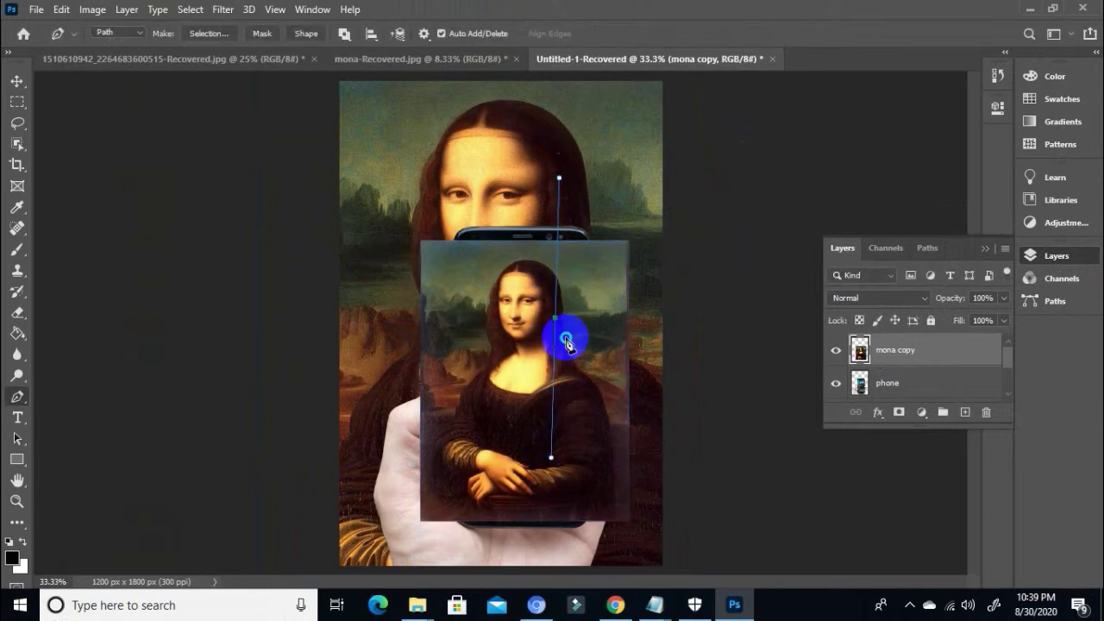
pyautogui.rightClick(565, 341)
pyautogui.click(620, 246)
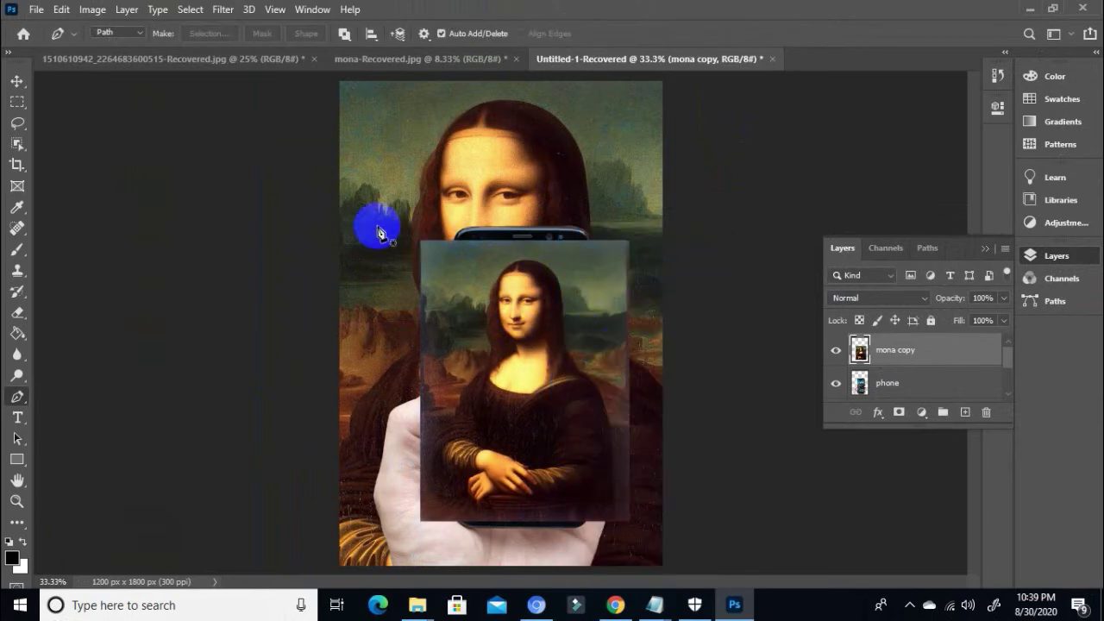
# - Move the small mona copy aside to the canvas's right edge so the phone's screen is uncovered
pyautogui.click(17, 80)
pyautogui.moveTo(498, 344); pyautogui.dragTo(746, 362)
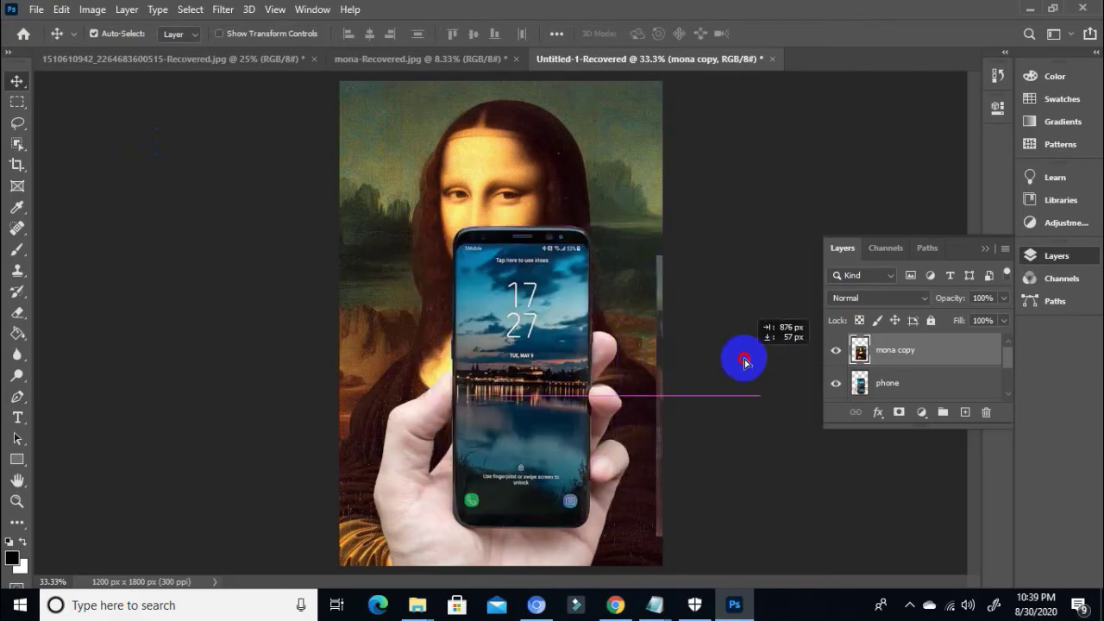
# - On the phone layer, start a Pen path along the display's top edge and curve it around the top-left corner
pyautogui.click(899, 390)
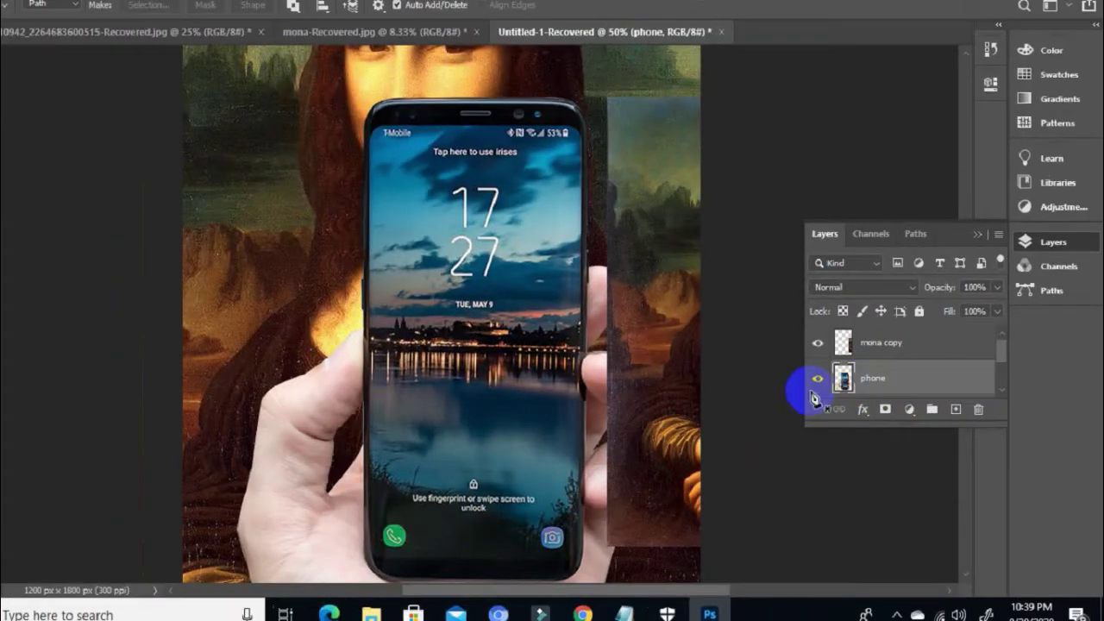
pyautogui.press('p')
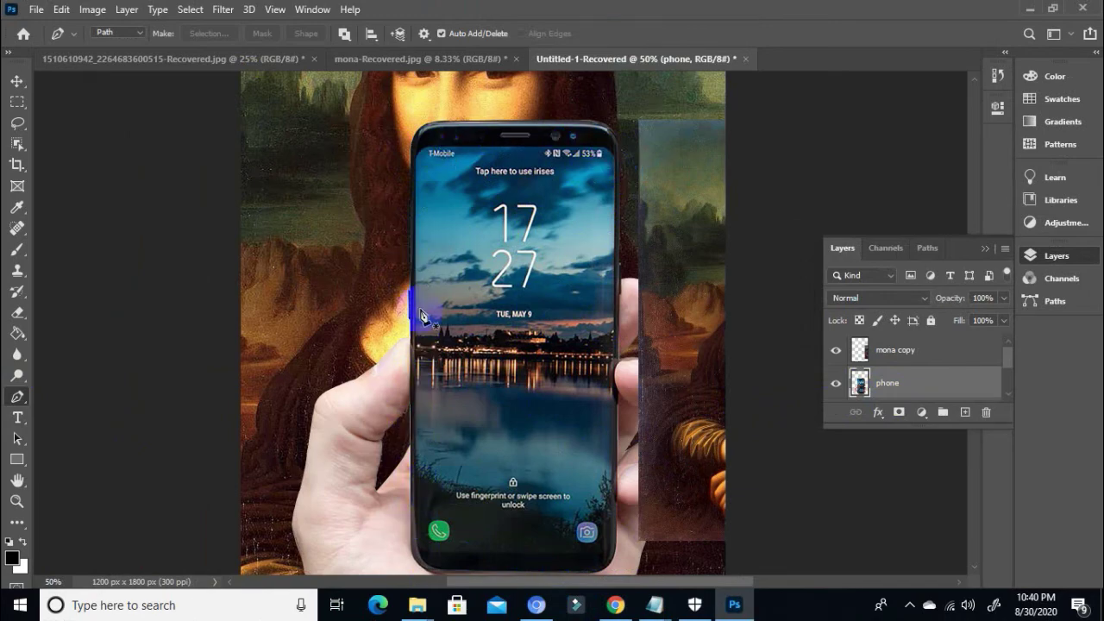
pyautogui.press('z')
pyautogui.moveTo(438, 266); pyautogui.dragTo(419, 313)
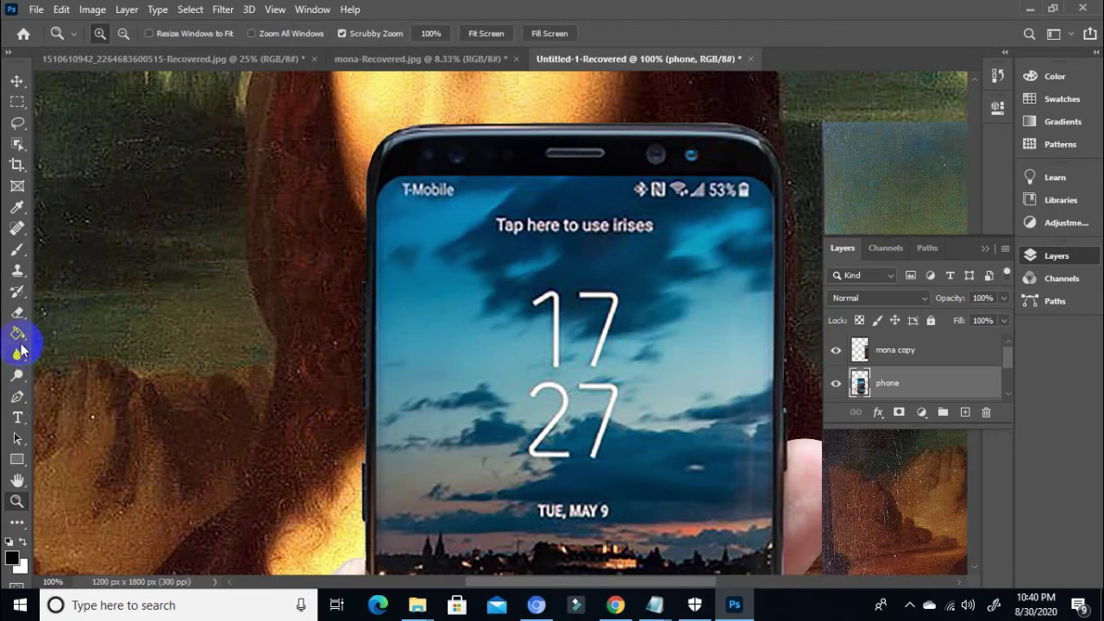
pyautogui.click(18, 395)
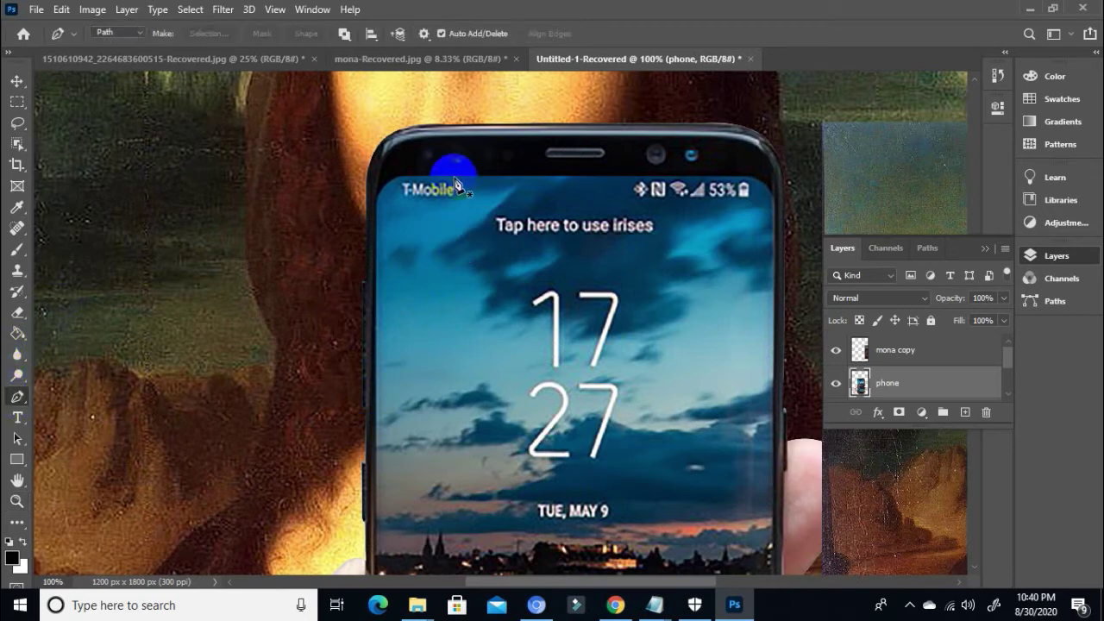
pyautogui.press('z')
pyautogui.click(402, 180)
pyautogui.click(402, 181)
pyautogui.click(402, 180)
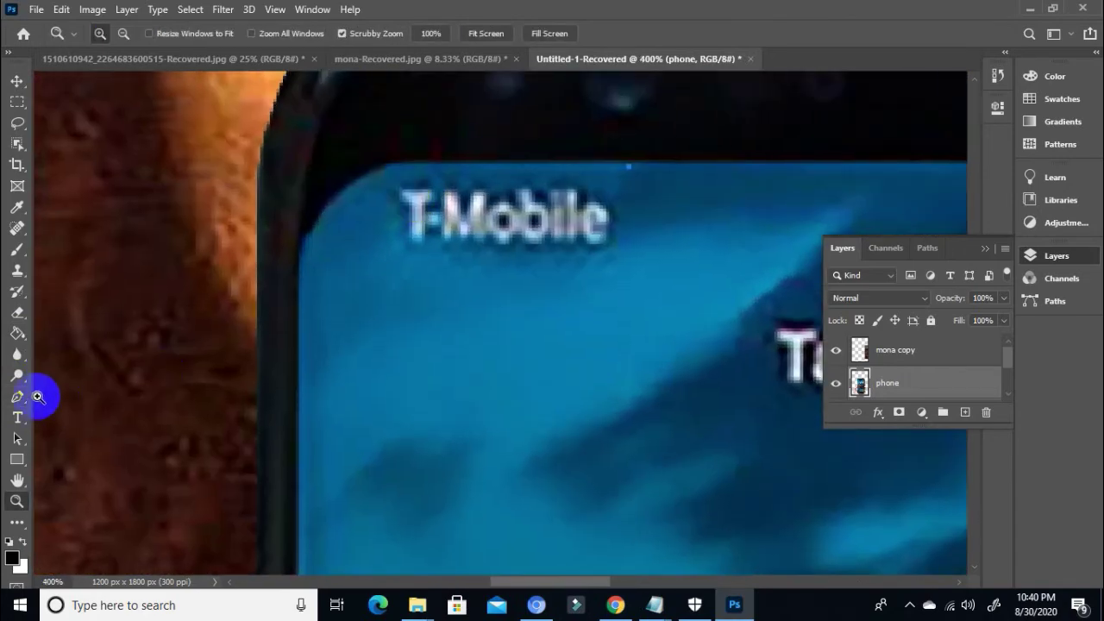
pyautogui.click(18, 397)
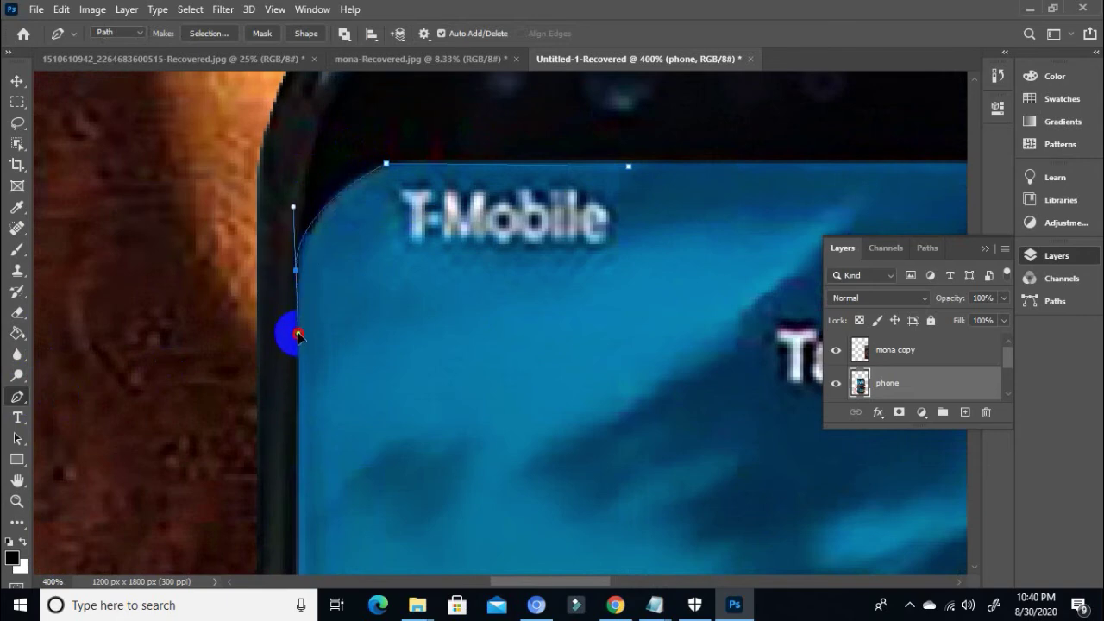
pyautogui.moveTo(297, 335); pyautogui.dragTo(288, 364)
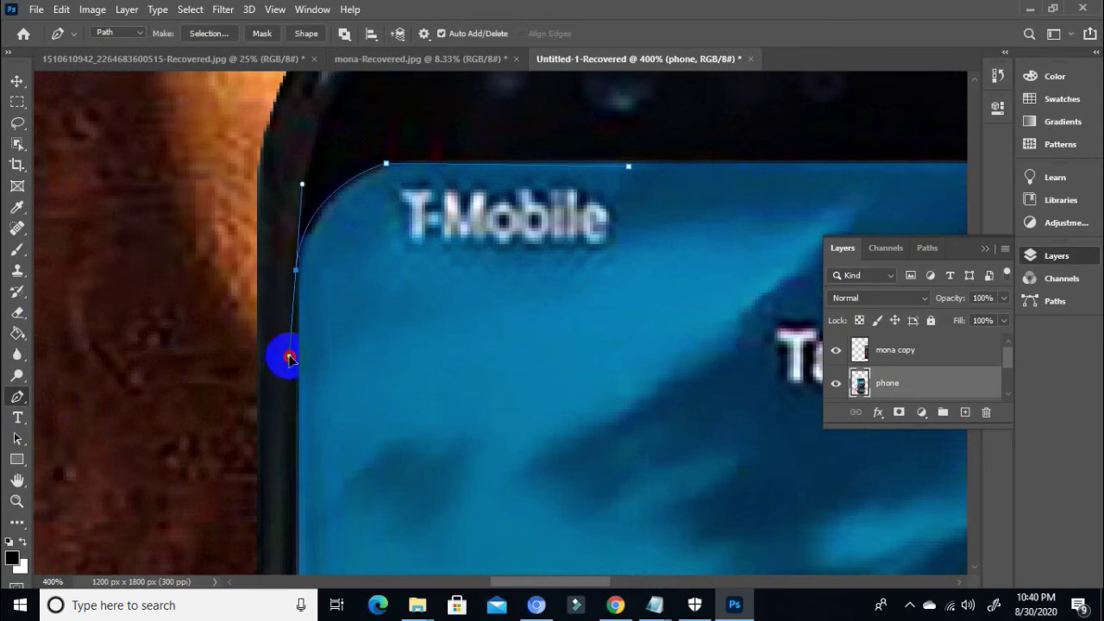
pyautogui.moveTo(301, 274); pyautogui.dragTo(341, 215)
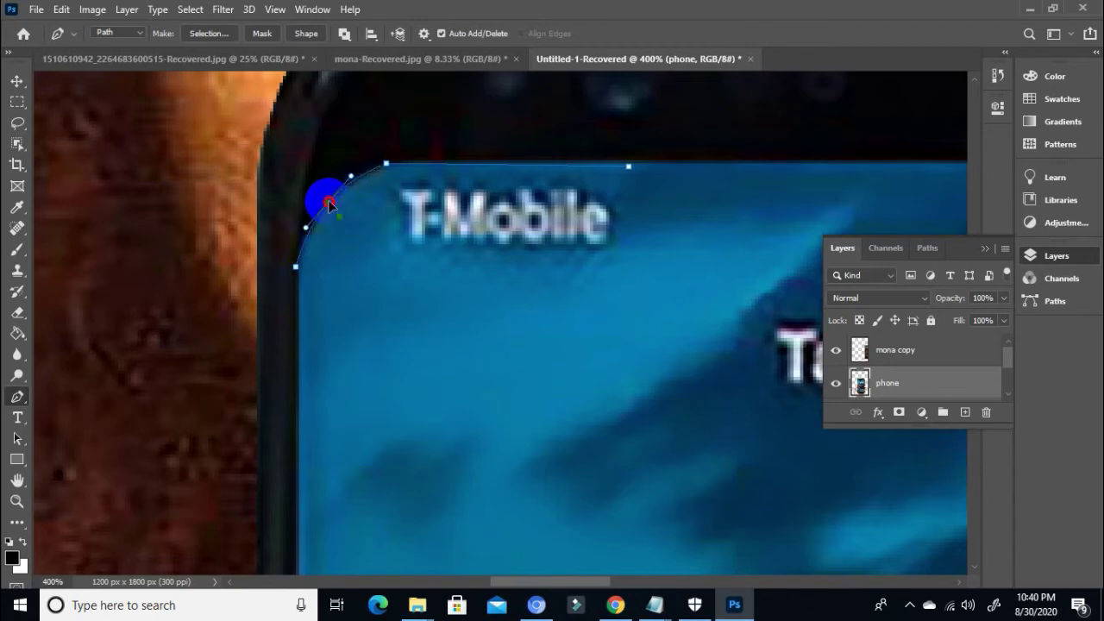
# - Extend the path straight down the display's left edge to just above the bottom-left corner
pyautogui.moveTo(296, 338); pyautogui.dragTo(301, 281)
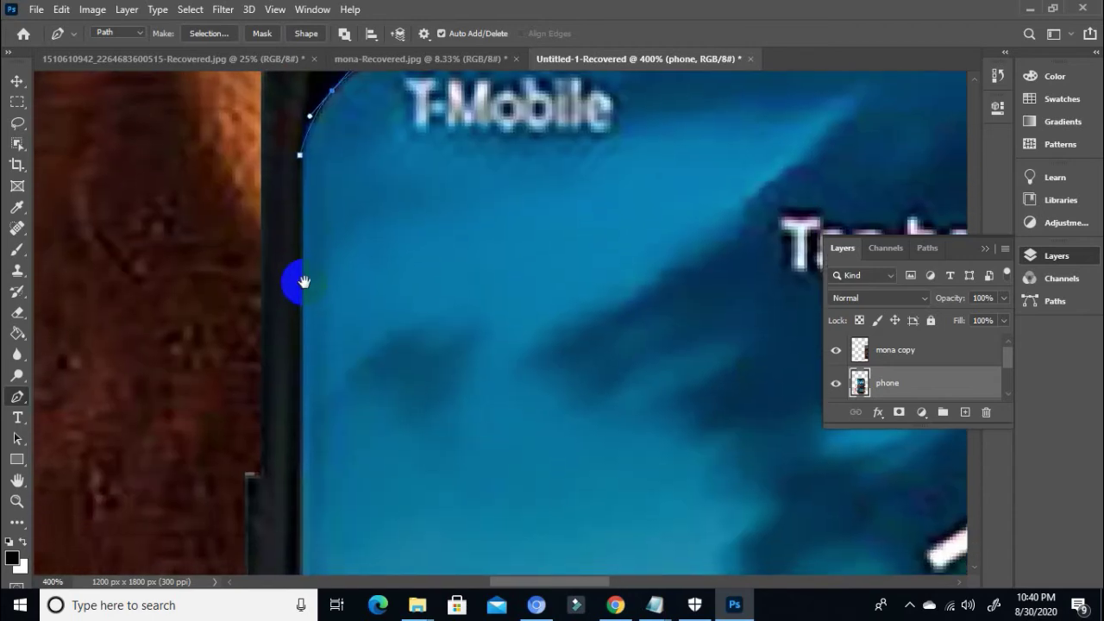
pyautogui.scroll(-15, 340, 491)
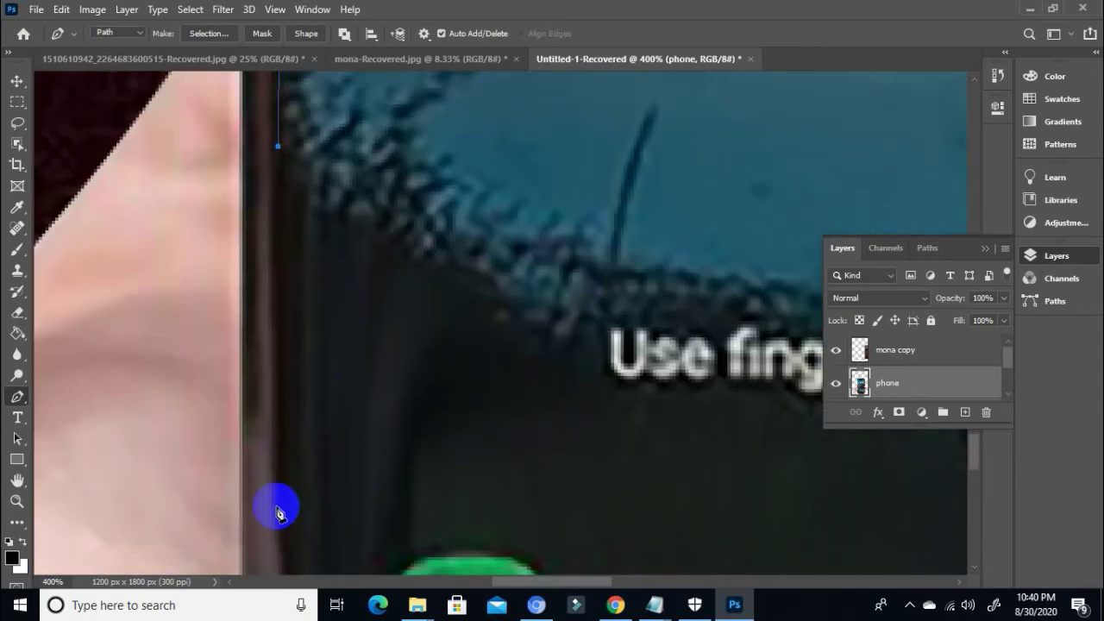
pyautogui.click(278, 509)
pyautogui.moveTo(327, 518); pyautogui.dragTo(254, 104)
# - Continue the Pen path down the display's left edge and bend it into the bottom-left corner
pyautogui.moveTo(298, 406); pyautogui.dragTo(337, 487)
pyautogui.hotkey('ctrl', 'z')
pyautogui.click(237, 493)
pyautogui.moveTo(226, 377); pyautogui.dragTo(217, 391)
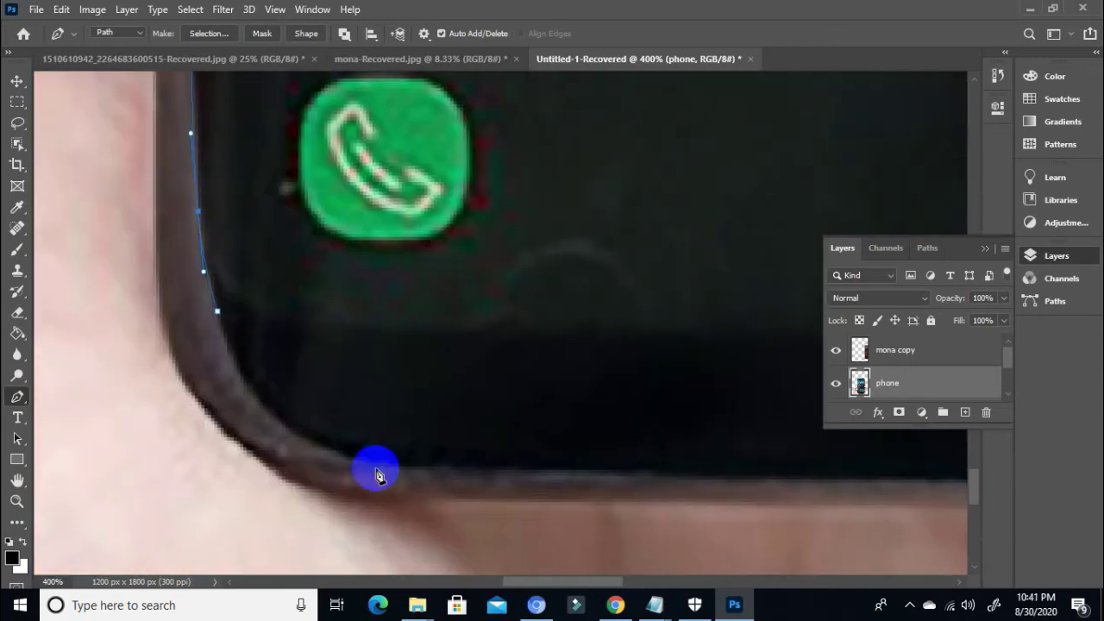
pyautogui.click(382, 467)
pyautogui.moveTo(294, 385); pyautogui.dragTo(284, 419)
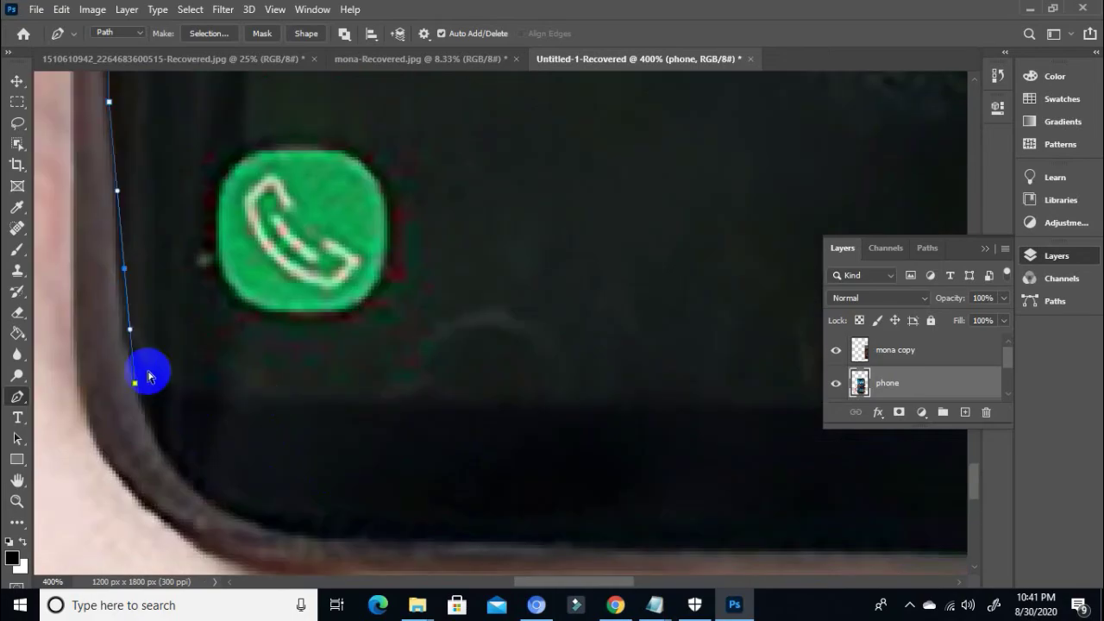
pyautogui.hotkey('ctrl', 'z')
pyautogui.hotkey('ctrl', 'z')
pyautogui.click(129, 339)
pyautogui.click(142, 399)
pyautogui.moveTo(468, 432); pyautogui.dragTo(256, 426)
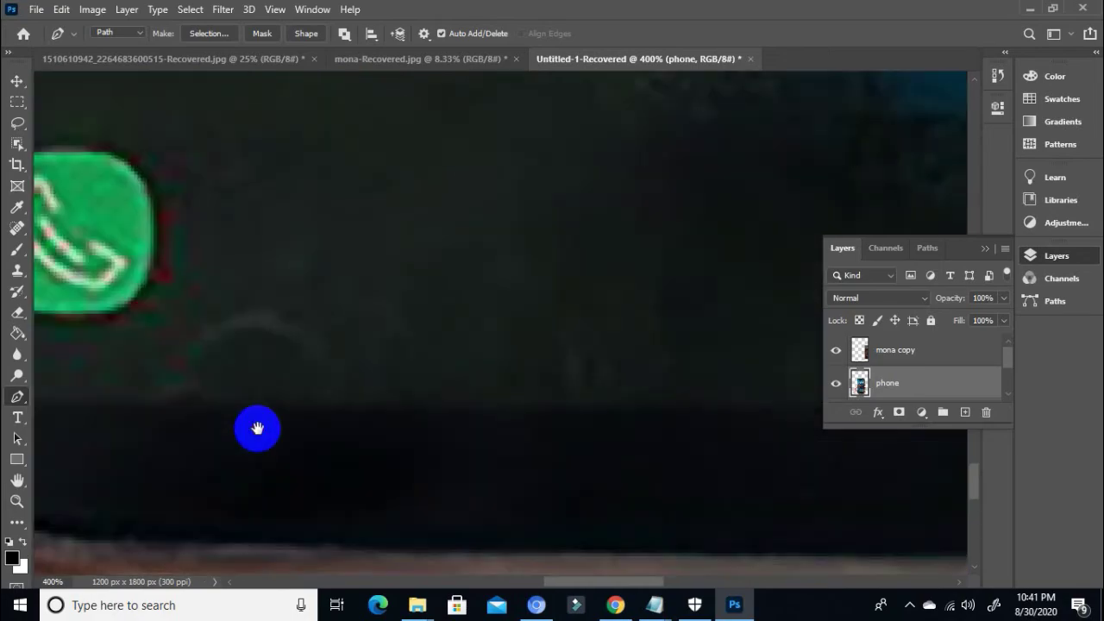
# - Run the path along the display's bottom edge to the bottom-right corner
pyautogui.click(662, 401)
pyautogui.moveTo(777, 423); pyautogui.dragTo(135, 516)
pyautogui.click(492, 495)
pyautogui.moveTo(584, 431); pyautogui.dragTo(596, 420)
# - Extend the path up the display's right edge to just below the top-right corner
pyautogui.moveTo(592, 91); pyautogui.dragTo(523, 517)
pyautogui.moveTo(540, 112); pyautogui.dragTo(488, 568)
pyautogui.click(482, 491)
pyautogui.moveTo(488, 138); pyautogui.dragTo(471, 518)
pyautogui.click(476, 134)
pyautogui.click(473, 162)
pyautogui.moveTo(474, 161); pyautogui.dragTo(533, 509)
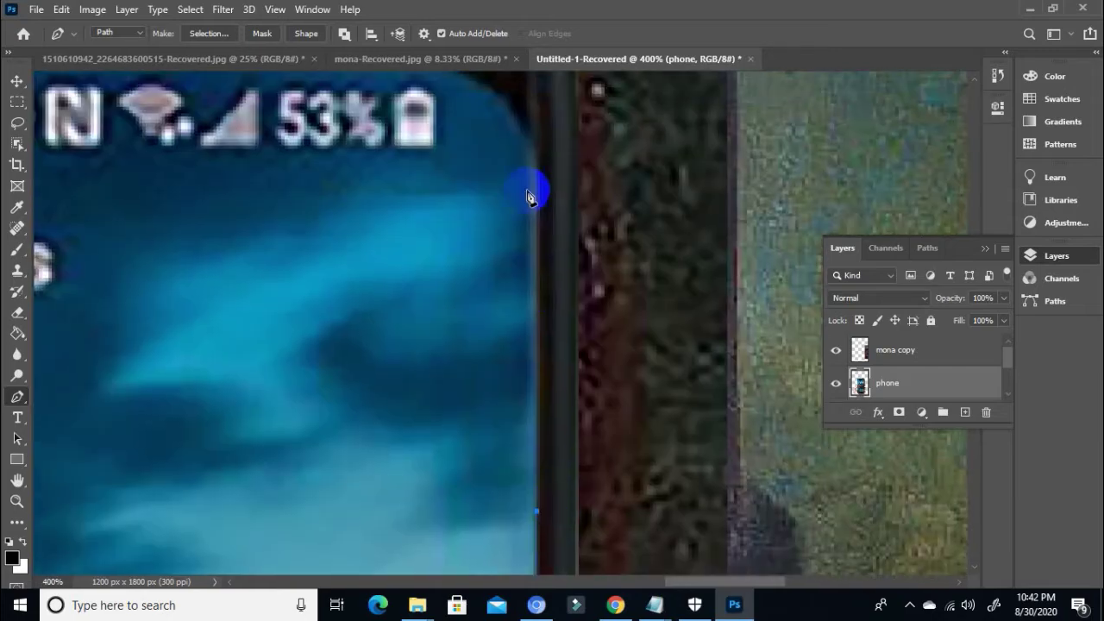
# - Round the display's top-right corner and close the path along the top edge at its starting point
pyautogui.click(536, 163)
pyautogui.moveTo(536, 166); pyautogui.dragTo(542, 303)
pyautogui.moveTo(439, 201); pyautogui.dragTo(370, 201)
pyautogui.keyDown('alt'); pyautogui.click(439, 201); pyautogui.keyUp('alt')
pyautogui.moveTo(347, 245); pyautogui.dragTo(818, 257)
pyautogui.moveTo(7, 276); pyautogui.dragTo(453, 340)
pyautogui.click(124, 264)
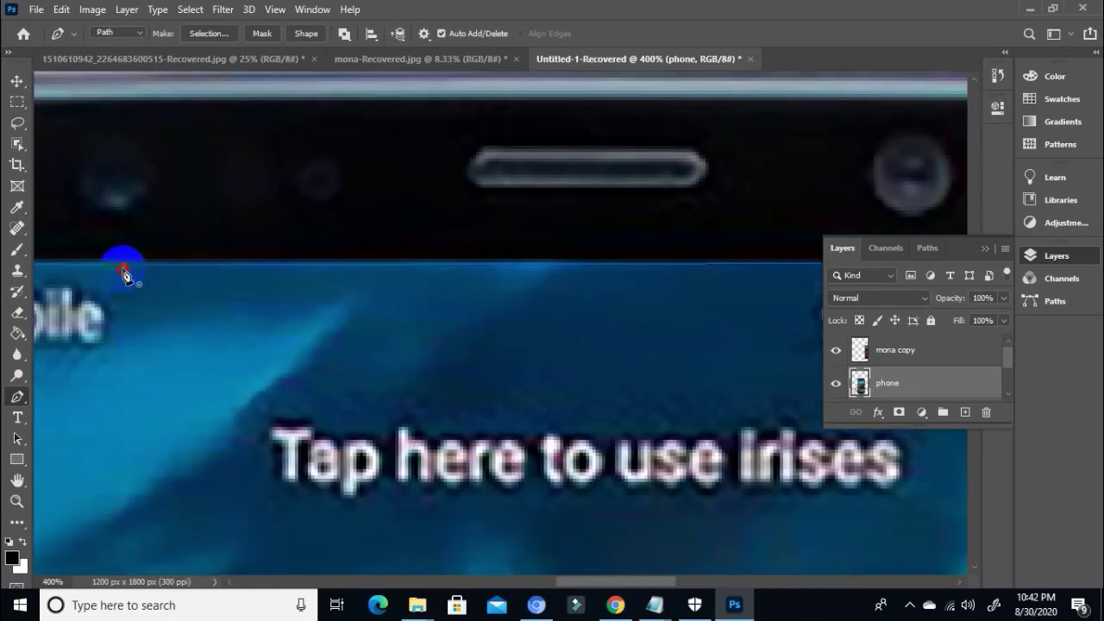
# - Select the mona copy layer and move it back over the phone so it covers the outlined screen
pyautogui.press('z')
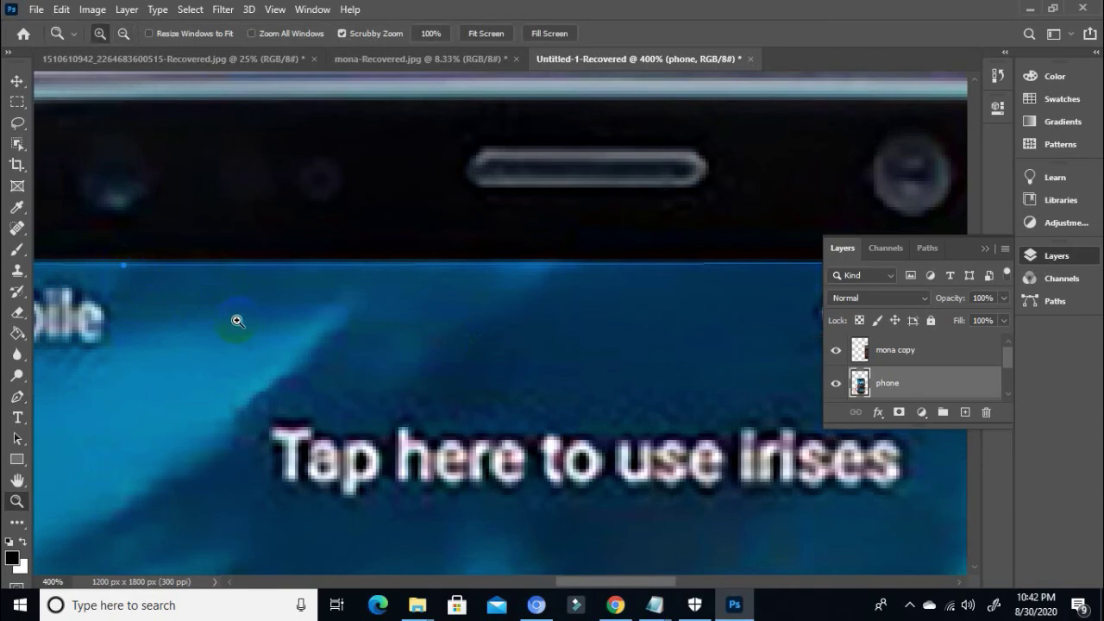
pyautogui.keyDown('alt'); pyautogui.click(237, 321); pyautogui.keyUp('alt')
pyautogui.keyDown('alt'); pyautogui.click(237, 321); pyautogui.keyUp('alt')
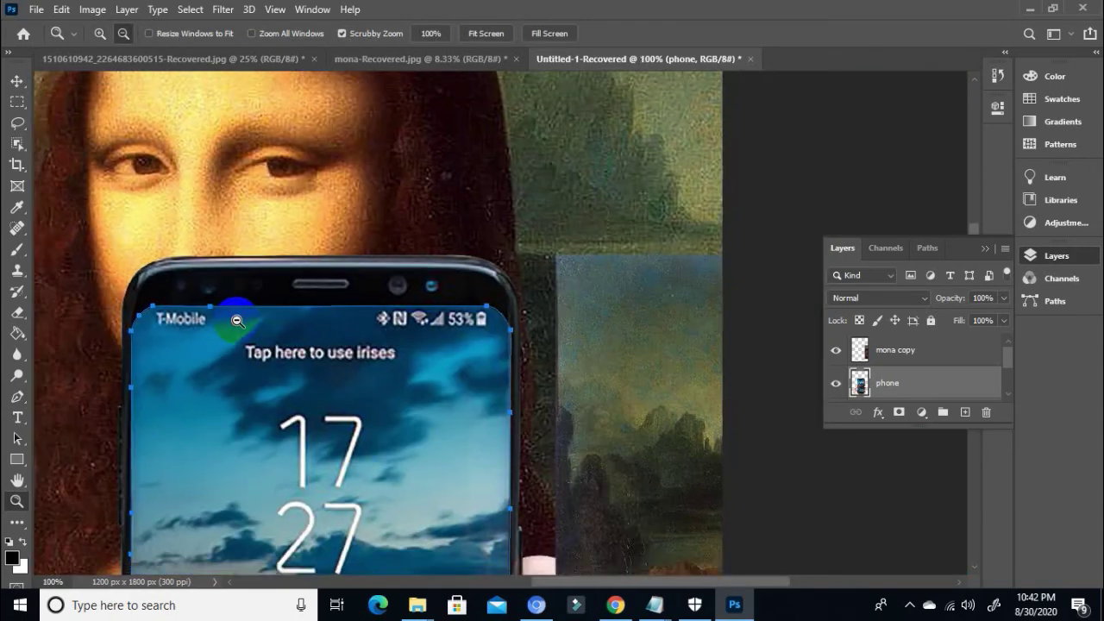
pyautogui.keyDown('alt'); pyautogui.click(238, 321); pyautogui.keyUp('alt')
pyautogui.keyDown('alt'); pyautogui.click(250, 345); pyautogui.keyUp('alt')
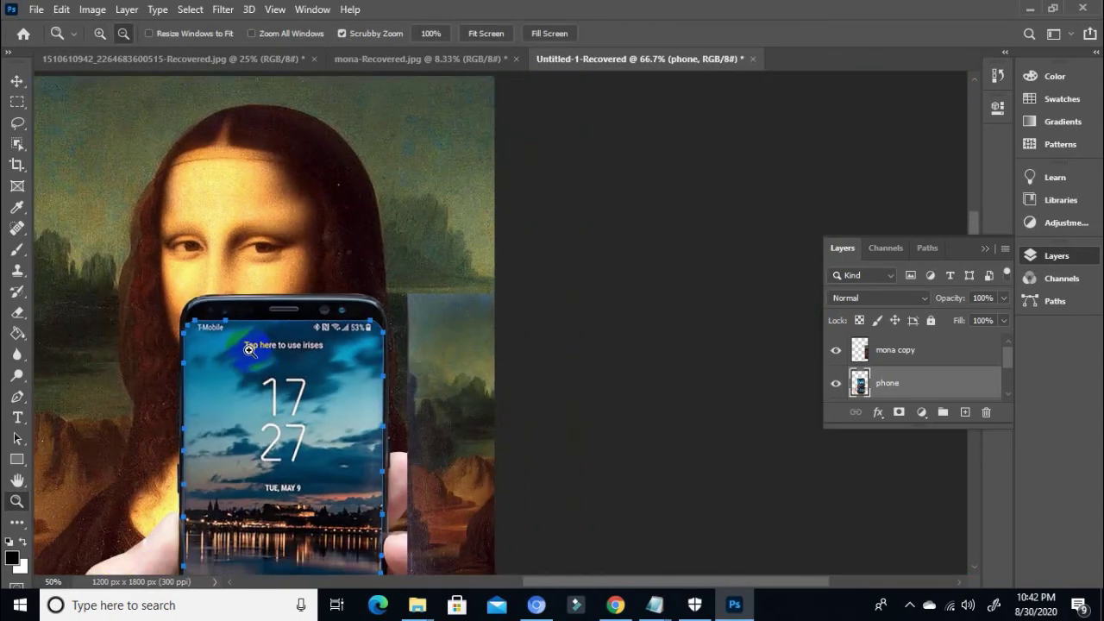
pyautogui.click(16, 81)
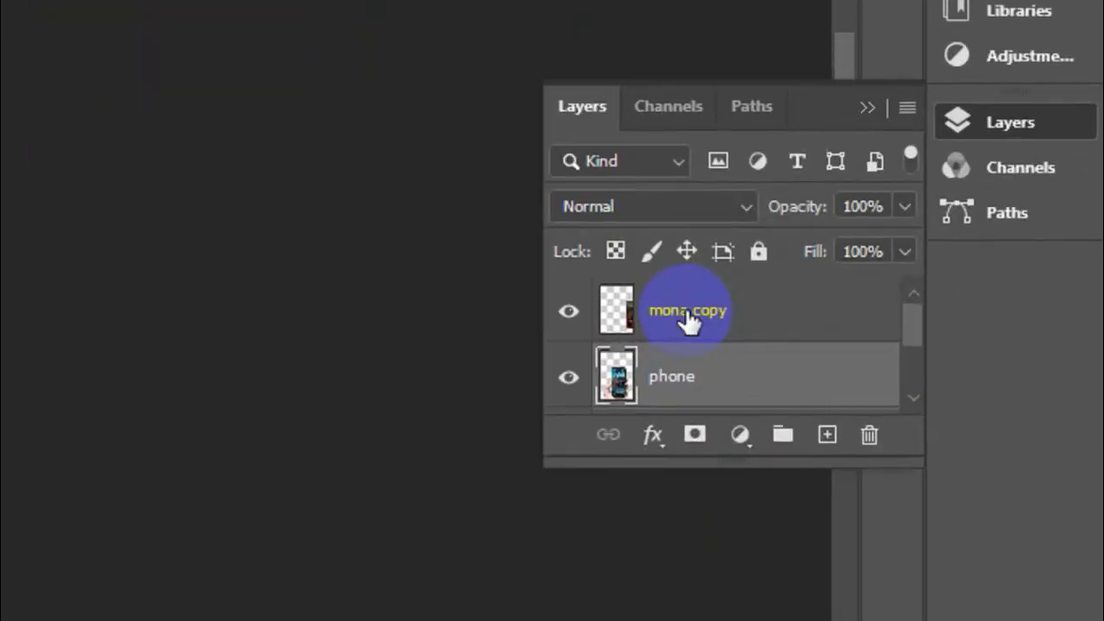
pyautogui.click(896, 352)
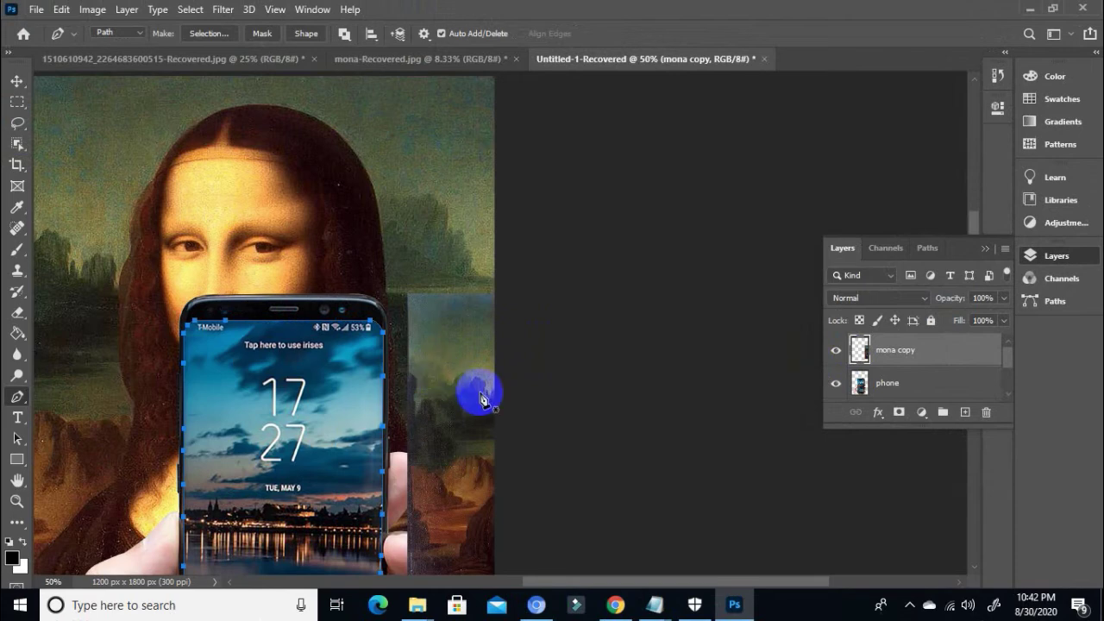
pyautogui.click(17, 81)
pyautogui.moveTo(339, 344); pyautogui.dragTo(511, 184)
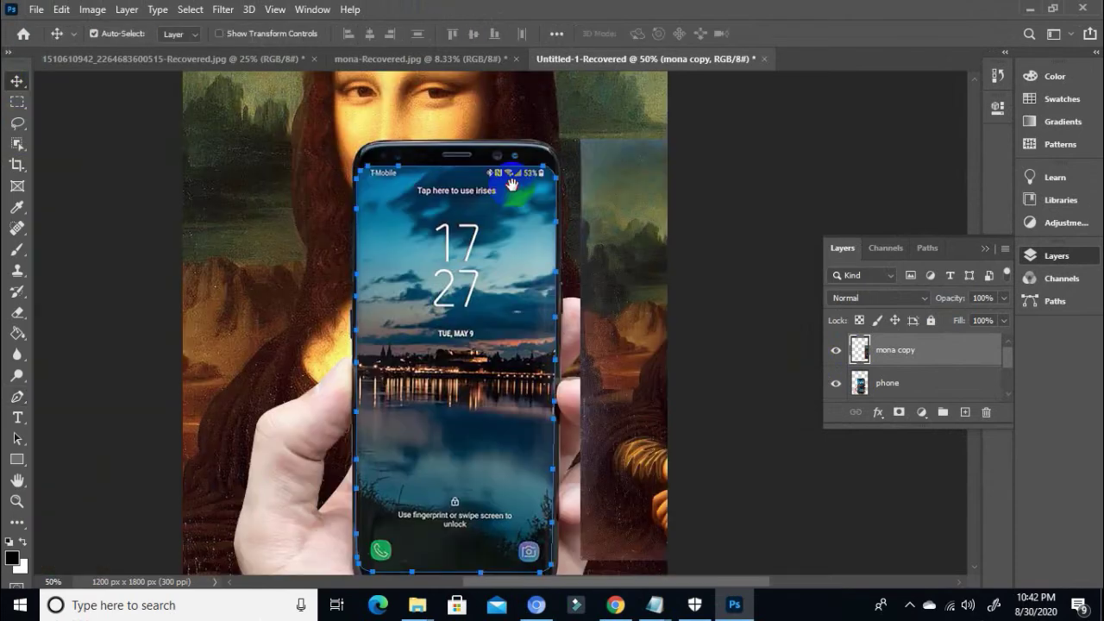
pyautogui.moveTo(511, 183); pyautogui.dragTo(523, 175)
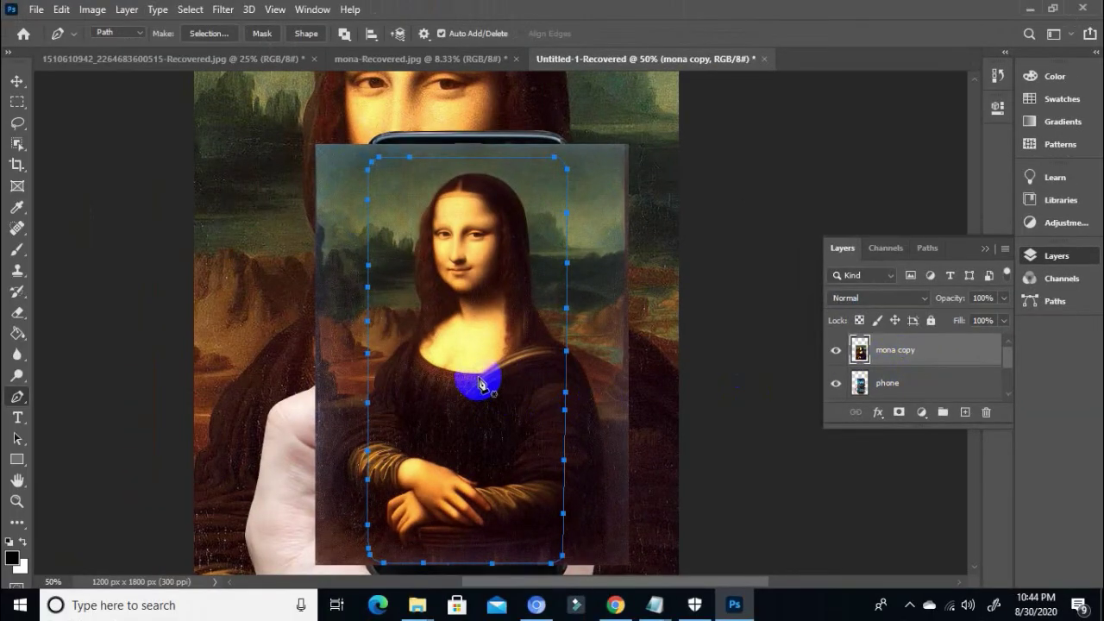
# - Turn the screen path into a new anti-aliased selection with a feather radius of 0 pixels
pyautogui.rightClick(480, 382)
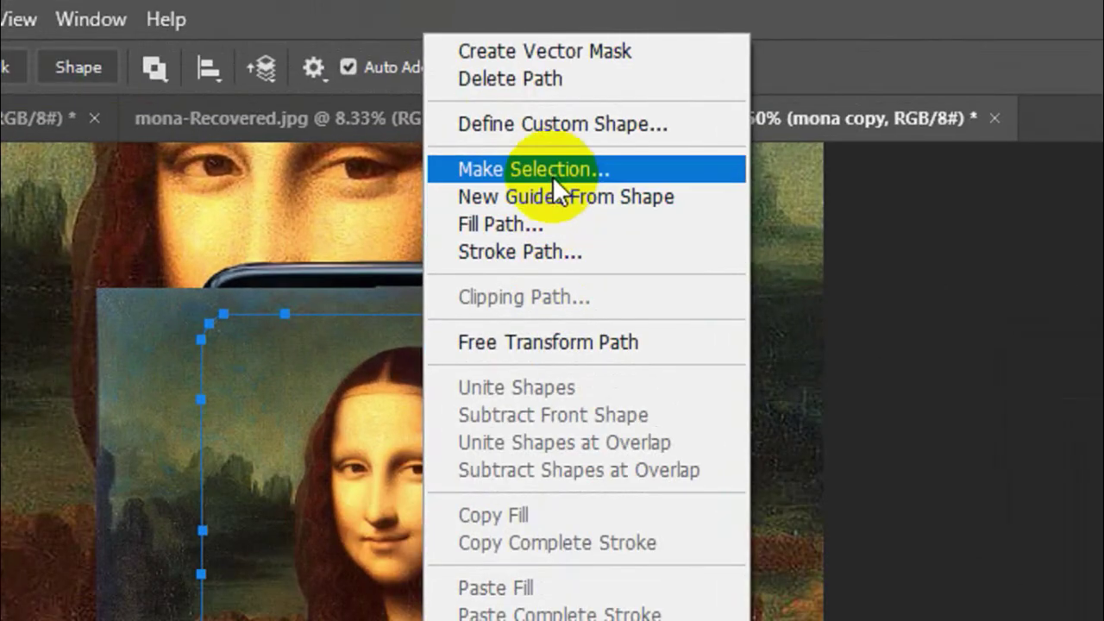
pyautogui.click(534, 84)
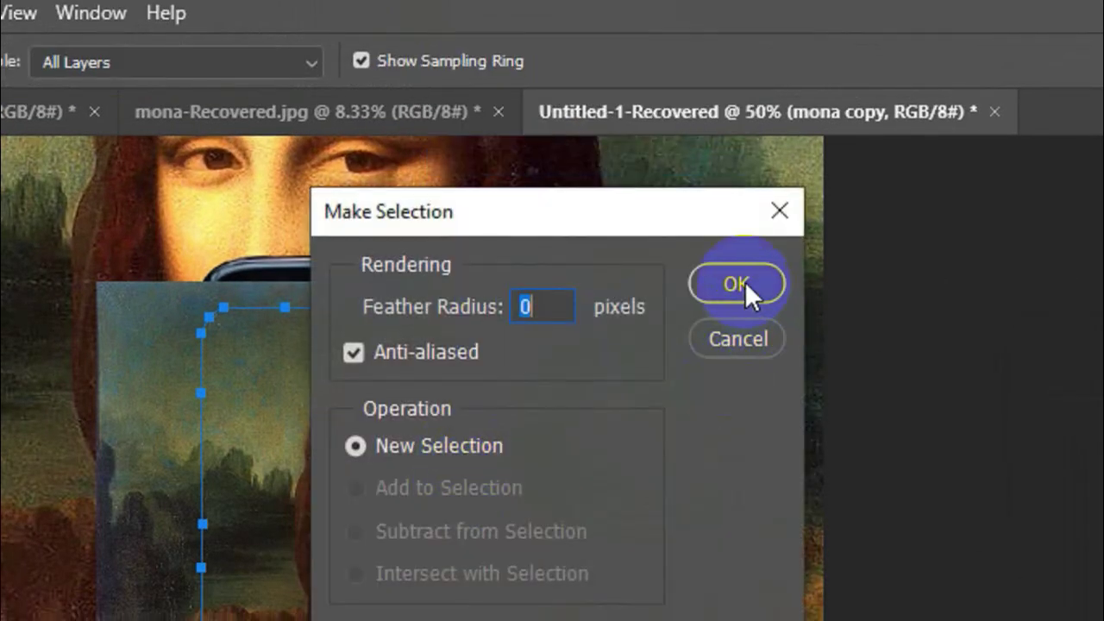
pyautogui.click(744, 282)
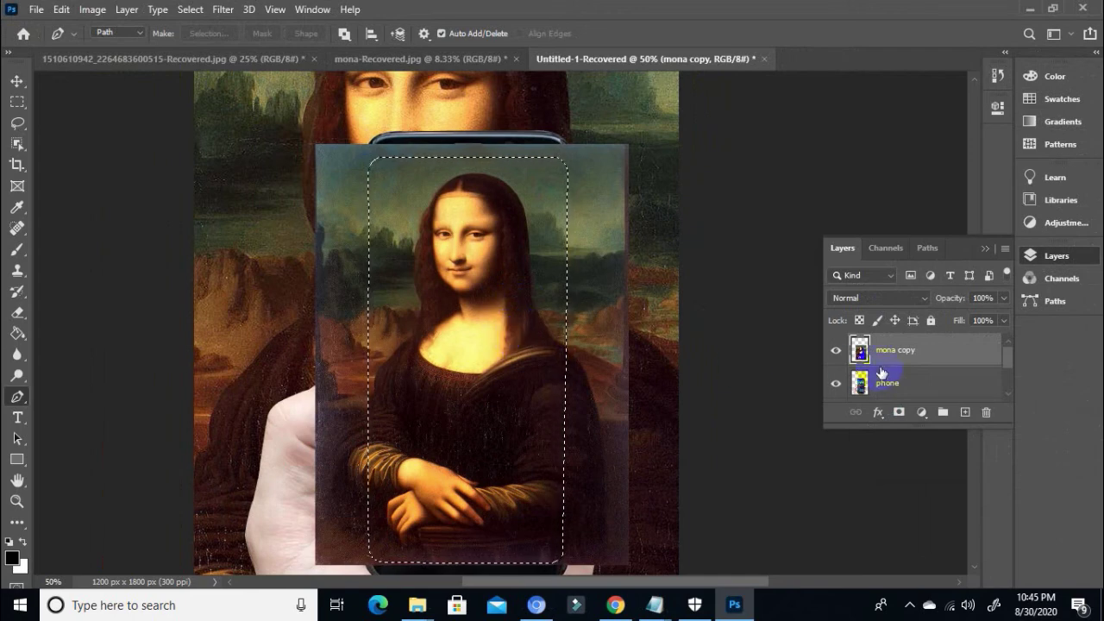
# - Invert the selection and delete the parts of the mona copy layer that lie outside the phone's screen
pyautogui.click(901, 360)
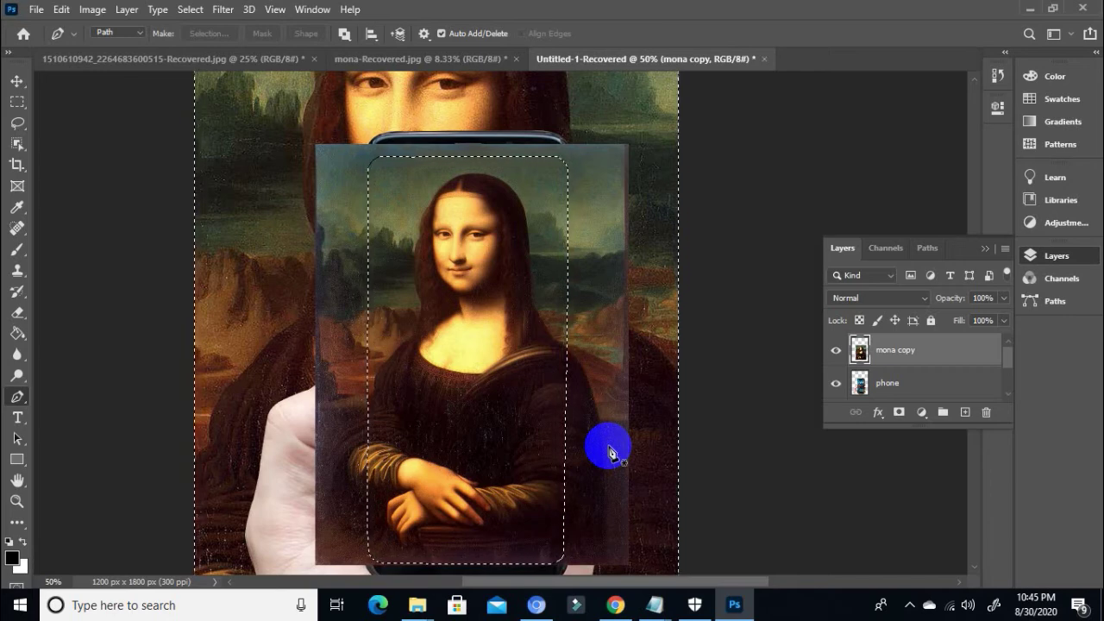
pyautogui.press('Delete')
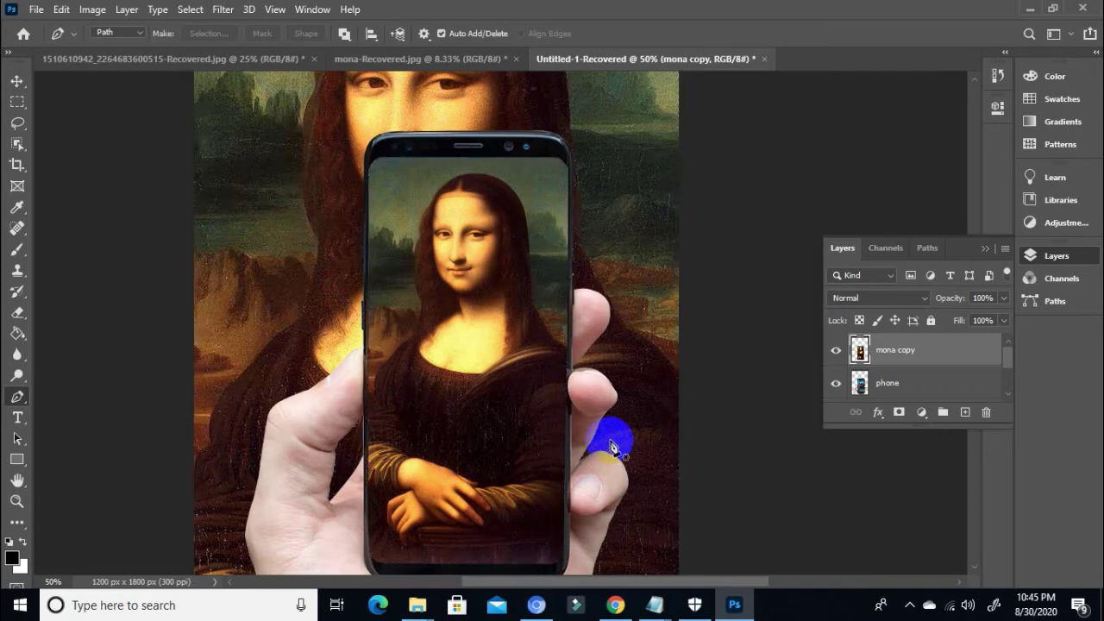
# - Examine the composite up close and as a whole, along with its layer stack
pyautogui.press('z')
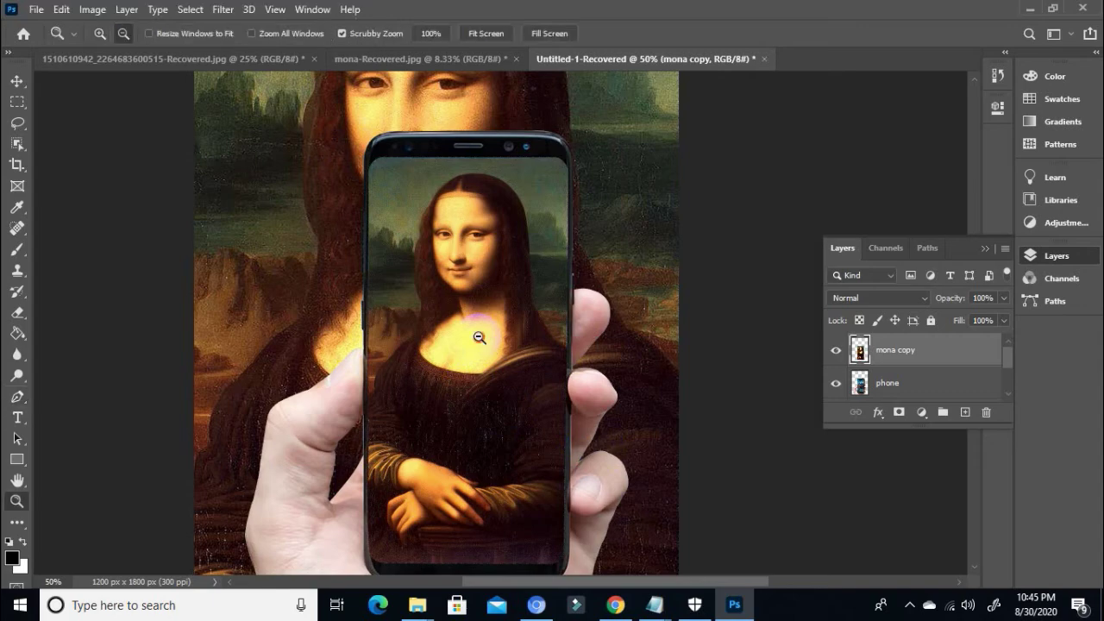
pyautogui.keyDown('alt'); pyautogui.click(480, 337); pyautogui.keyUp('alt')
pyautogui.keyDown('alt'); pyautogui.click(480, 338); pyautogui.keyUp('alt')
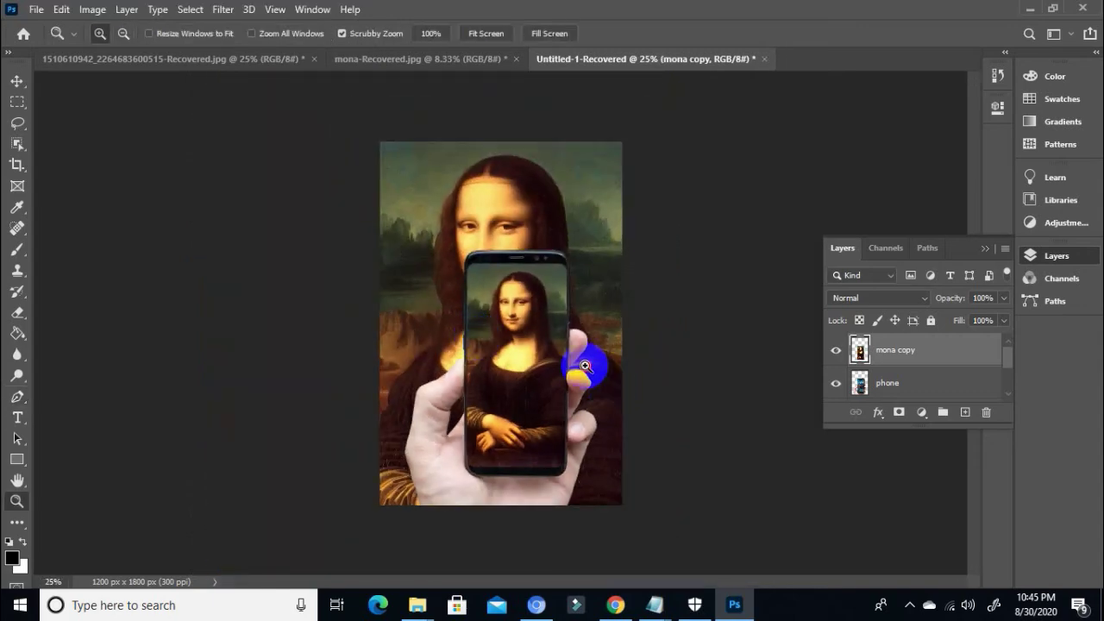
pyautogui.click(587, 368)
pyautogui.click(584, 364)
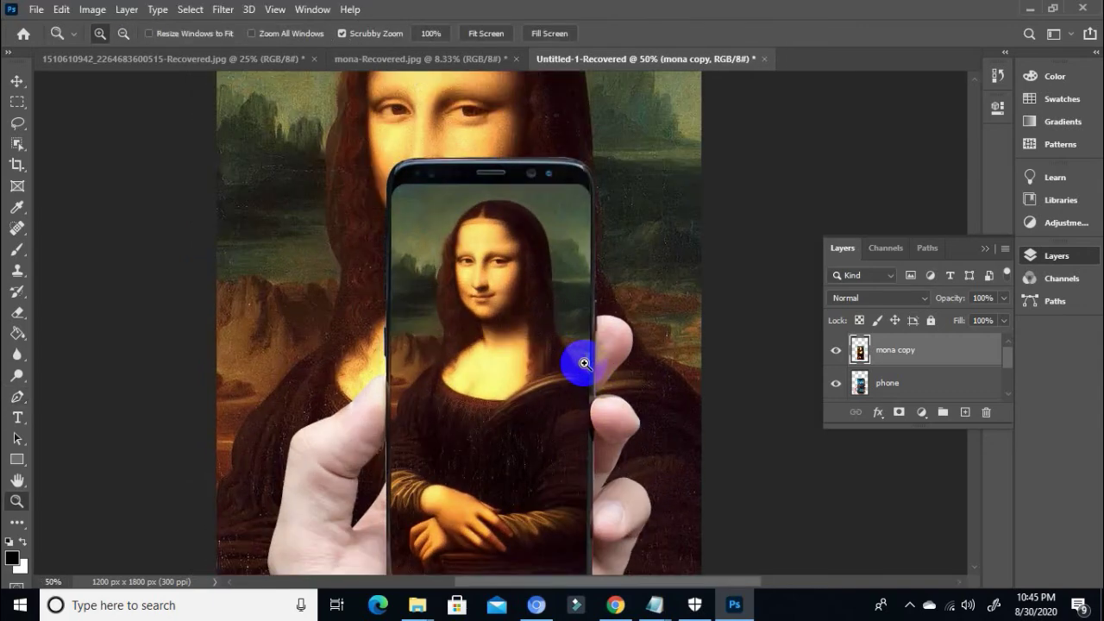
pyautogui.keyDown('alt'); pyautogui.click(584, 363); pyautogui.keyUp('alt')
pyautogui.keyDown('alt'); pyautogui.click(584, 363); pyautogui.keyUp('alt')
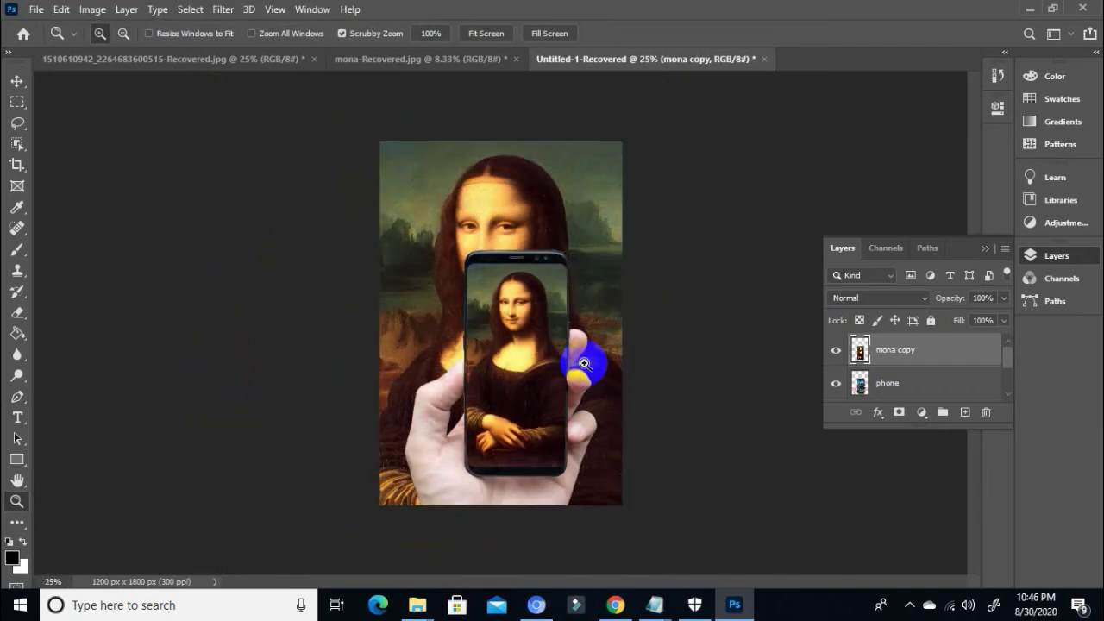
pyautogui.scroll(-2, 902, 376)
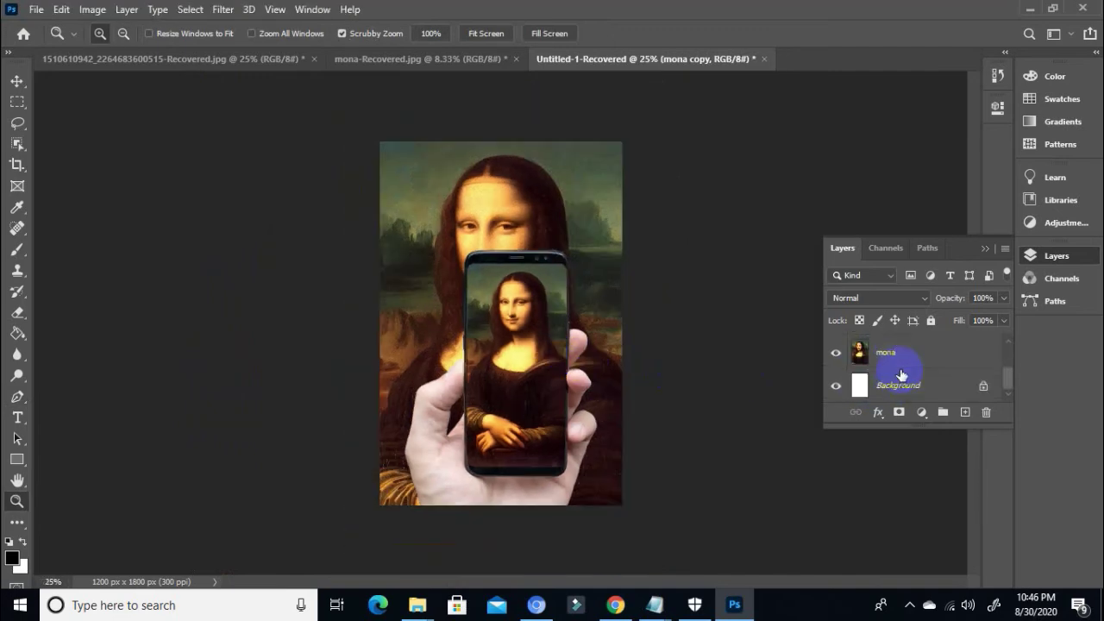
pyautogui.scroll(1, 902, 377)
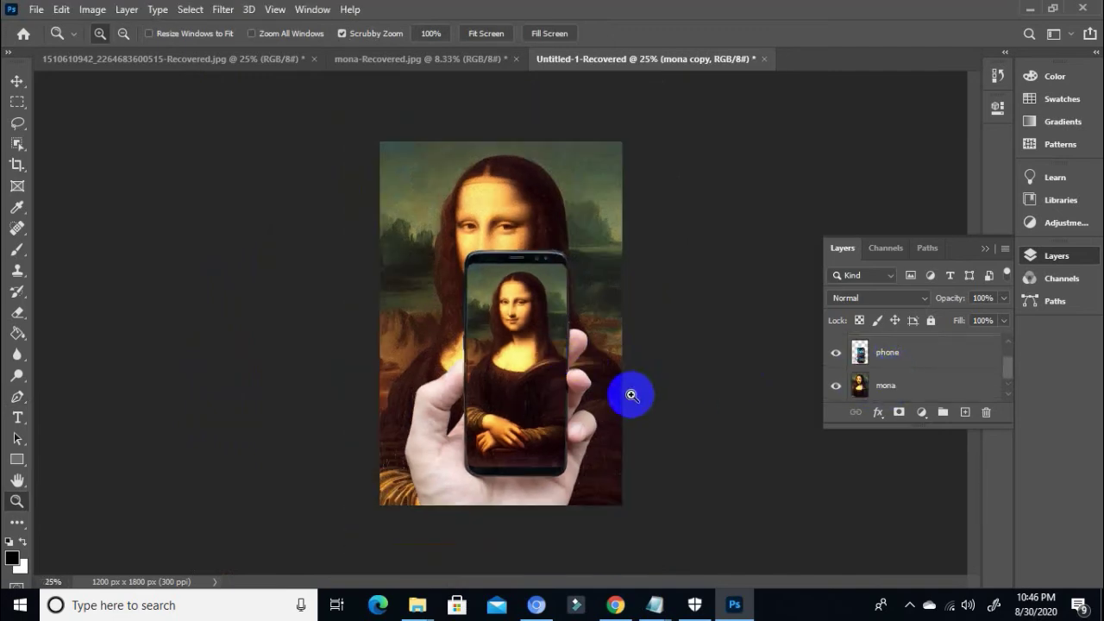
pyautogui.click(17, 83)
pyautogui.press('z')
pyautogui.click(527, 298)
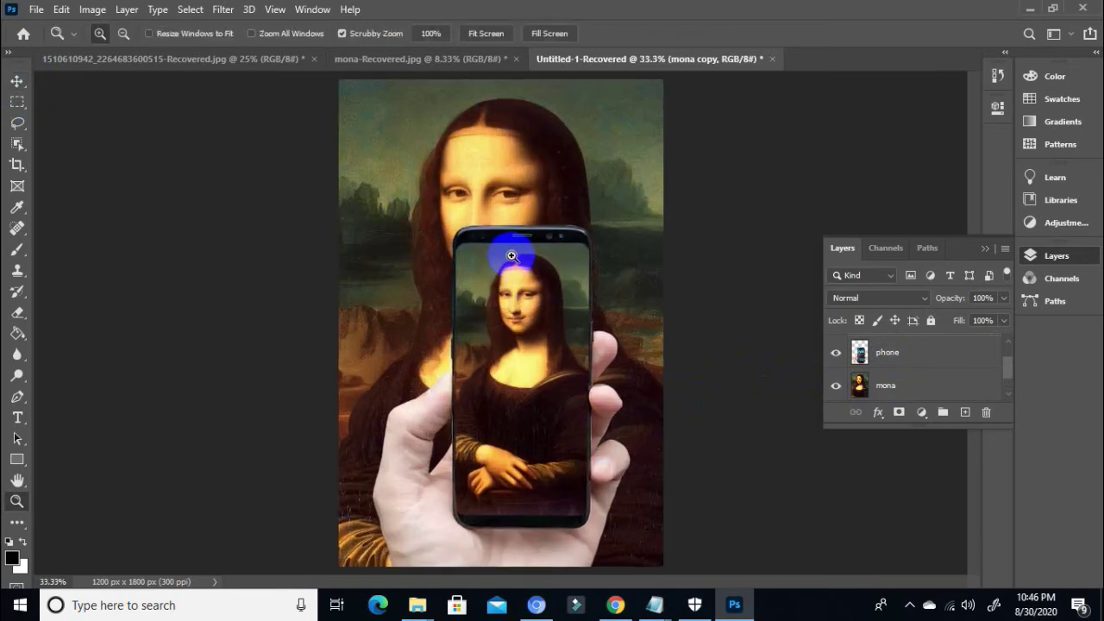
pyautogui.click(509, 249)
# - Make the mona background painting's layer the active layer
pyautogui.scroll(-1, 927, 386)
pyautogui.click(910, 351)
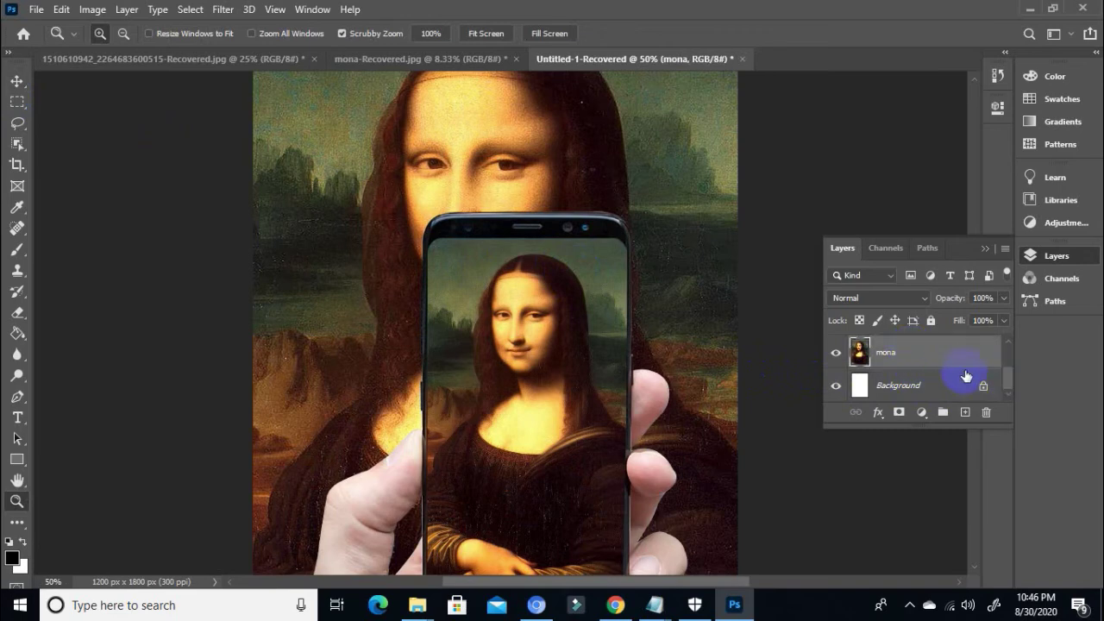
pyautogui.scroll(1, 940, 379)
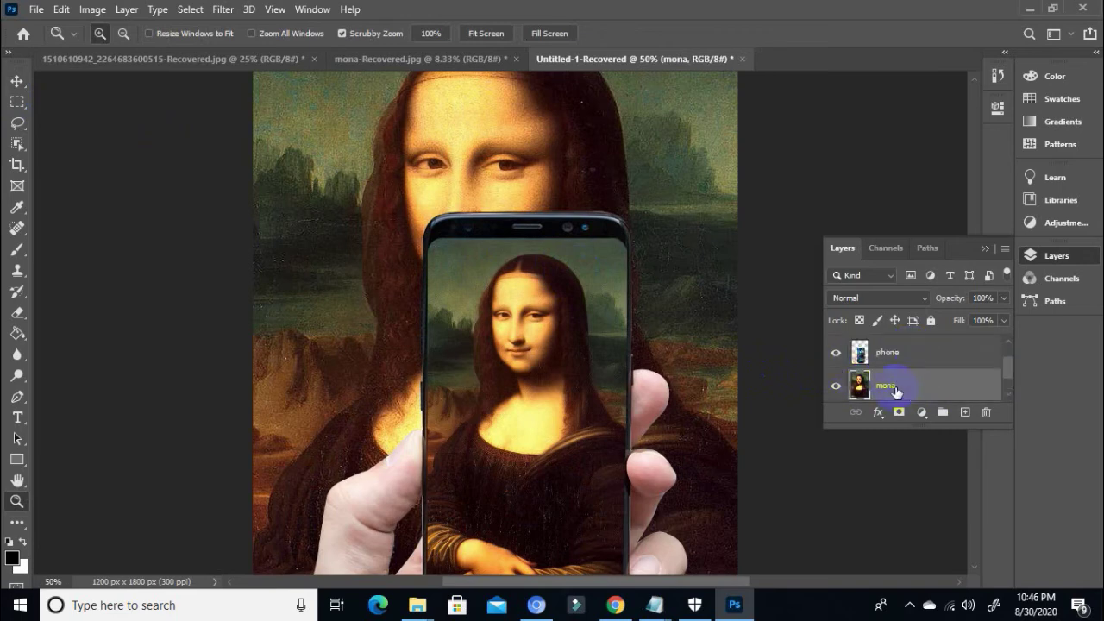
pyautogui.moveTo(571, 333); pyautogui.dragTo(494, 336)
pyautogui.keyDown('alt'); pyautogui.click(494, 337); pyautogui.keyUp('alt')
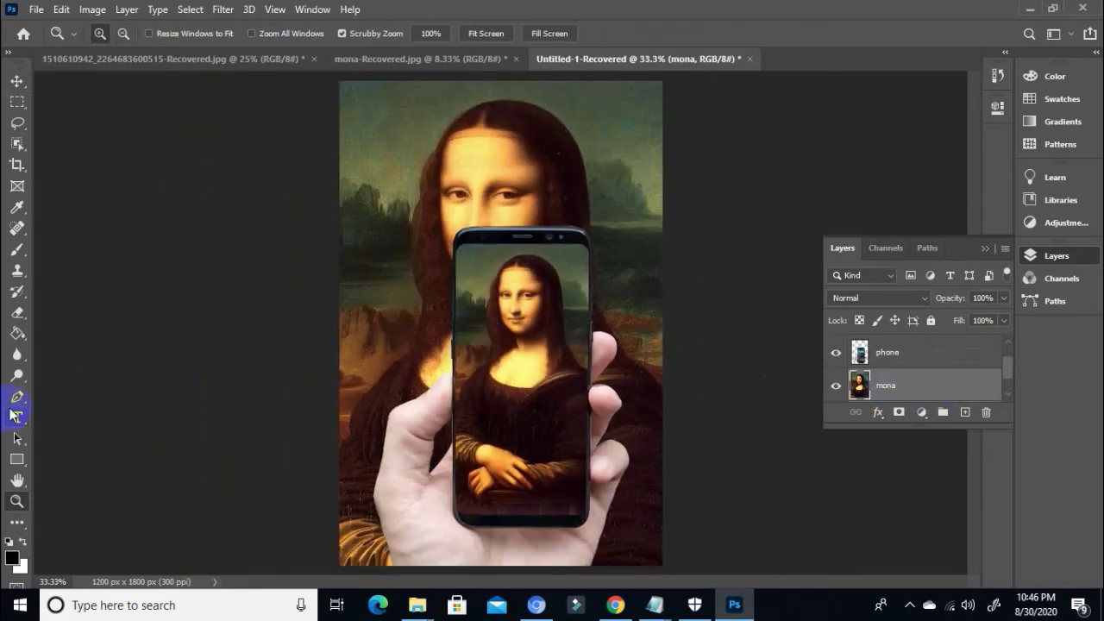
# - Activate the Blur Tool for the mona layer
pyautogui.click(14, 357)
pyautogui.click(72, 355)
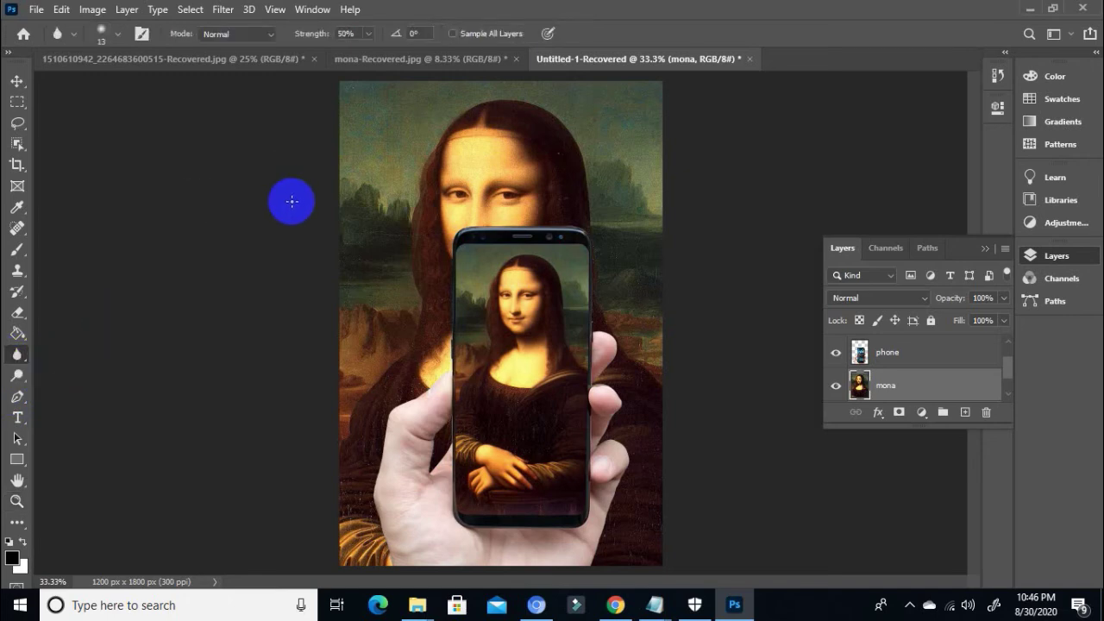
pyautogui.click(16, 353)
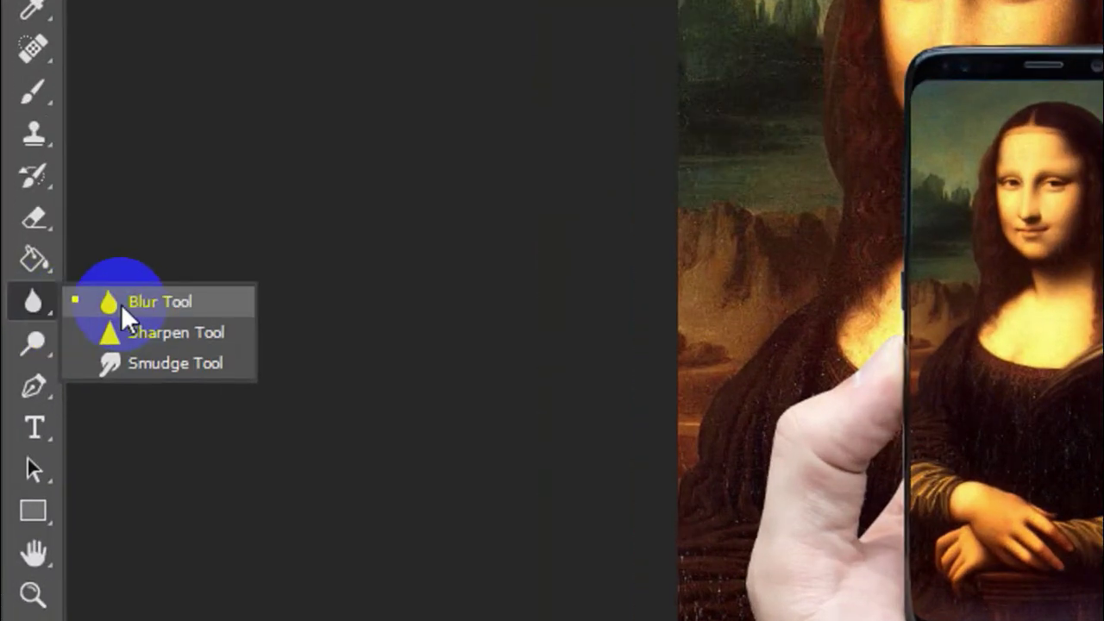
pyautogui.click(74, 355)
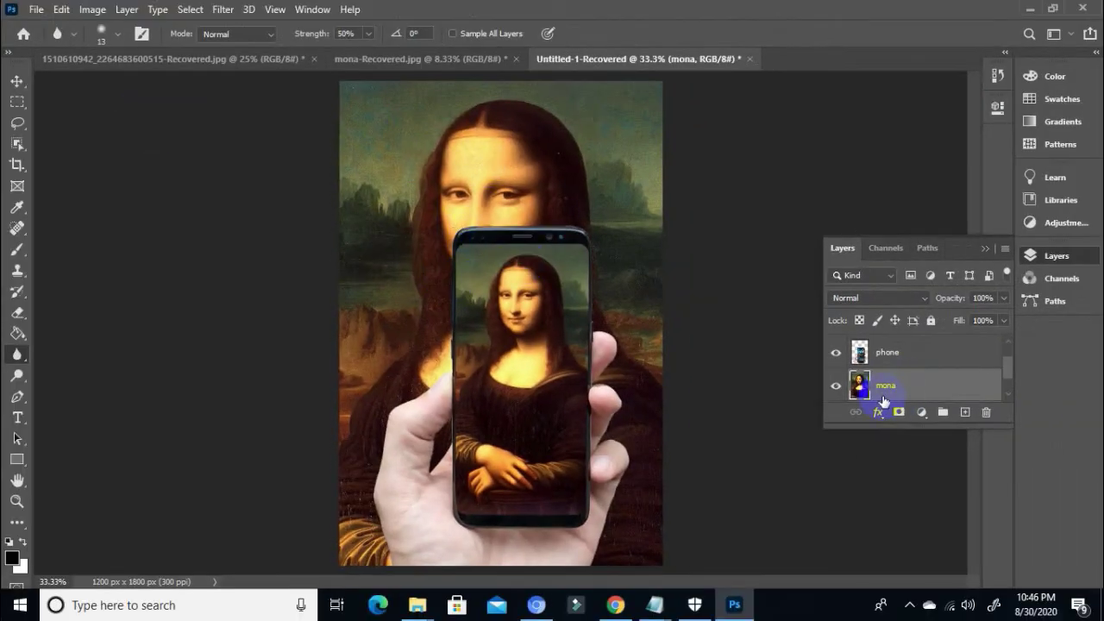
pyautogui.rightClick(17, 354)
pyautogui.click(54, 356)
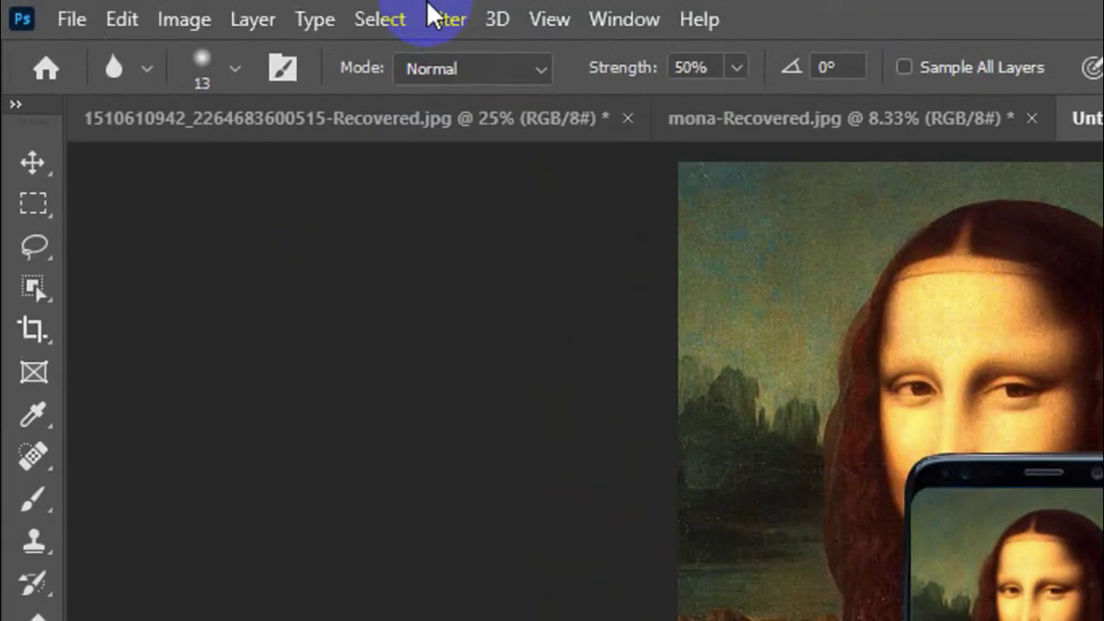
# - Apply the basic Blur filter to the mona background layer
pyautogui.click(223, 10)
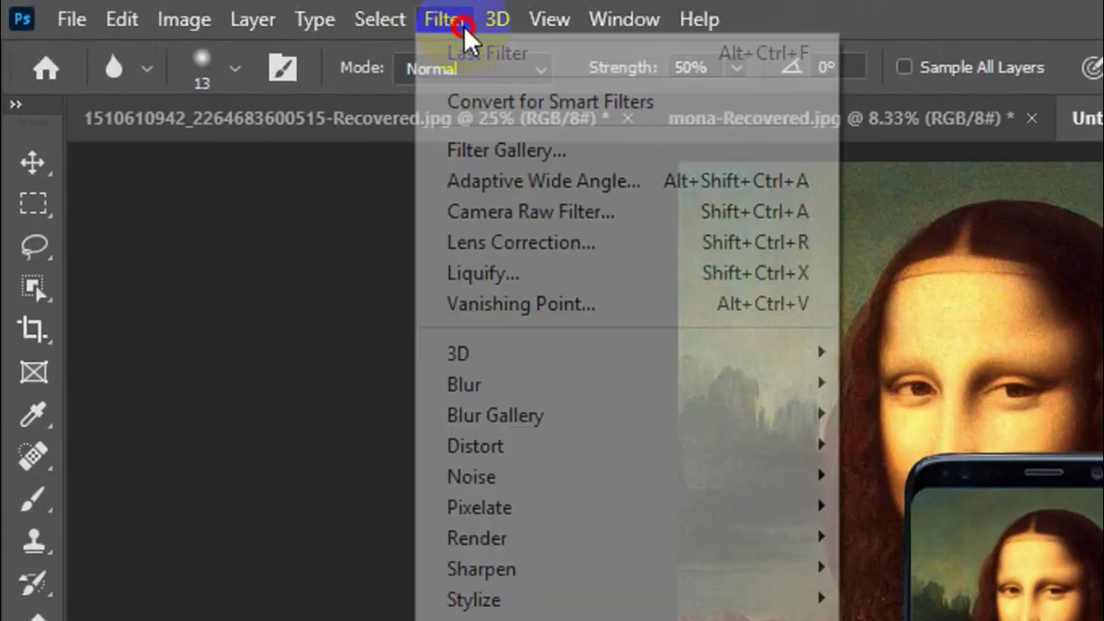
pyautogui.moveTo(592, 388)
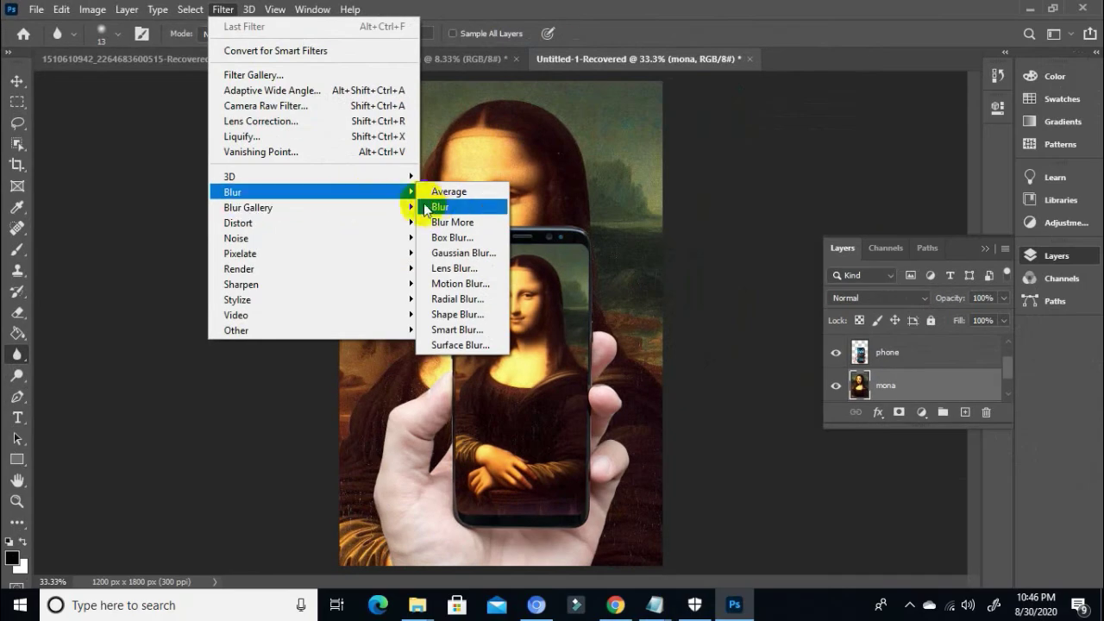
pyautogui.click(879, 414)
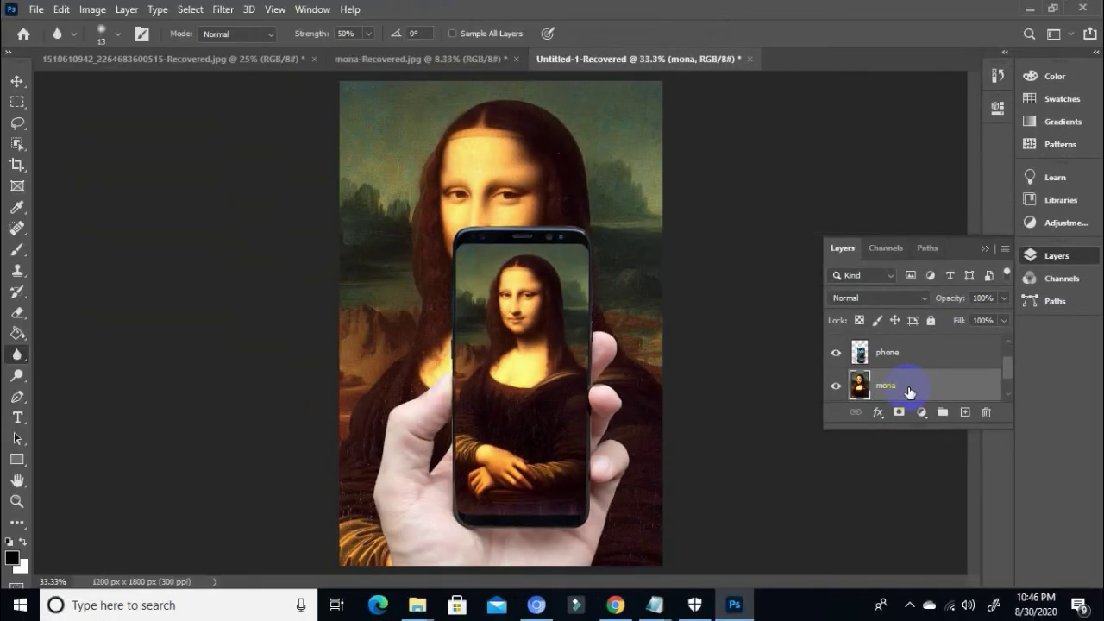
pyautogui.click(228, 9)
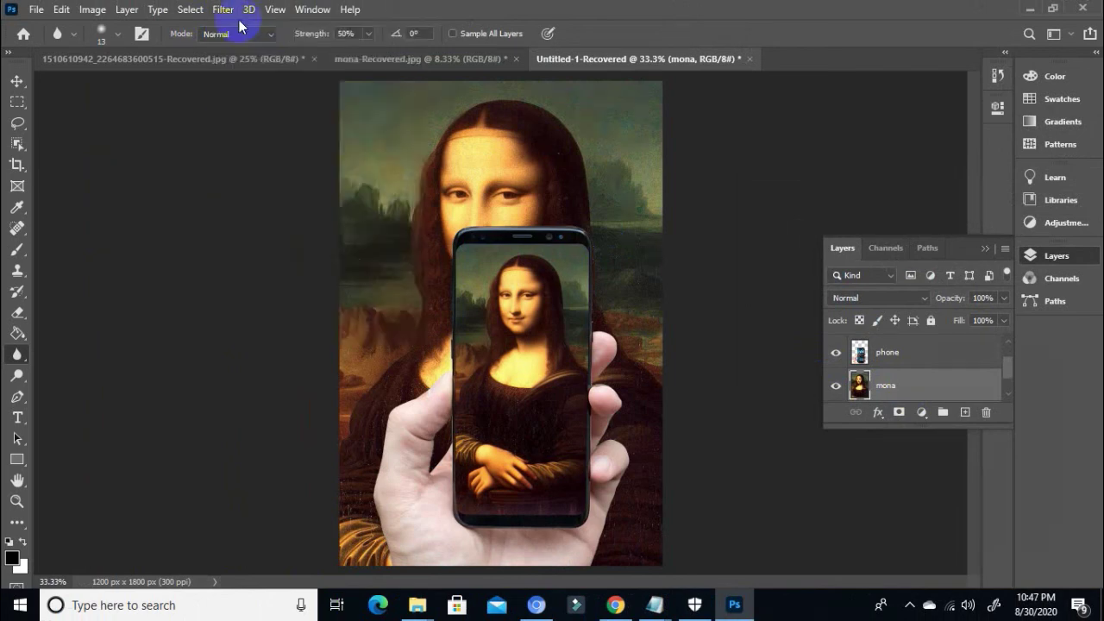
pyautogui.click(228, 12)
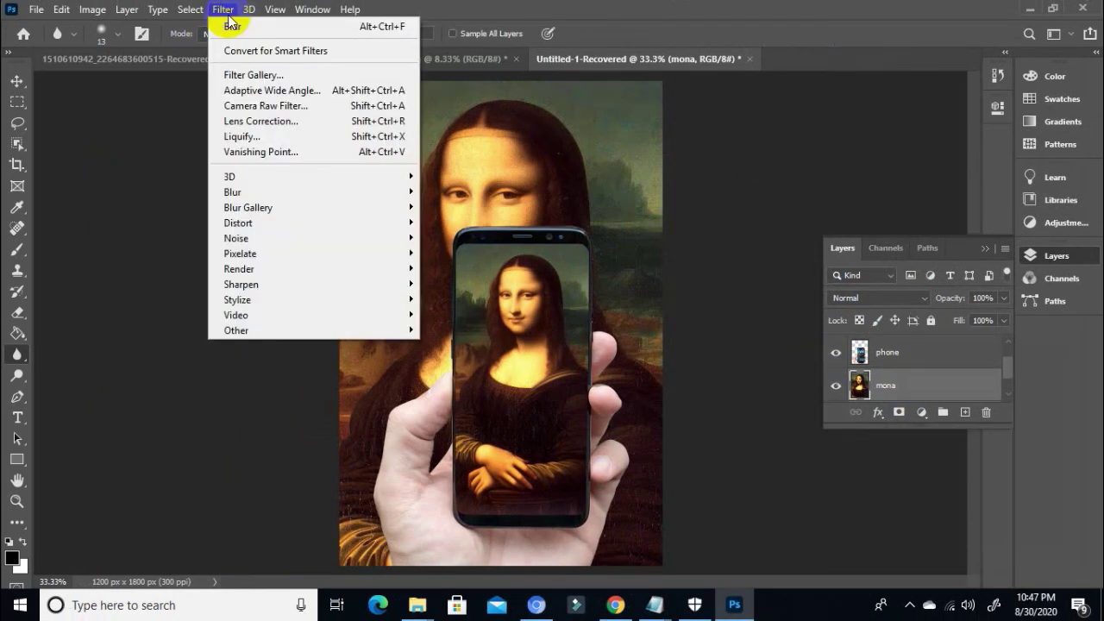
pyautogui.moveTo(250, 197)
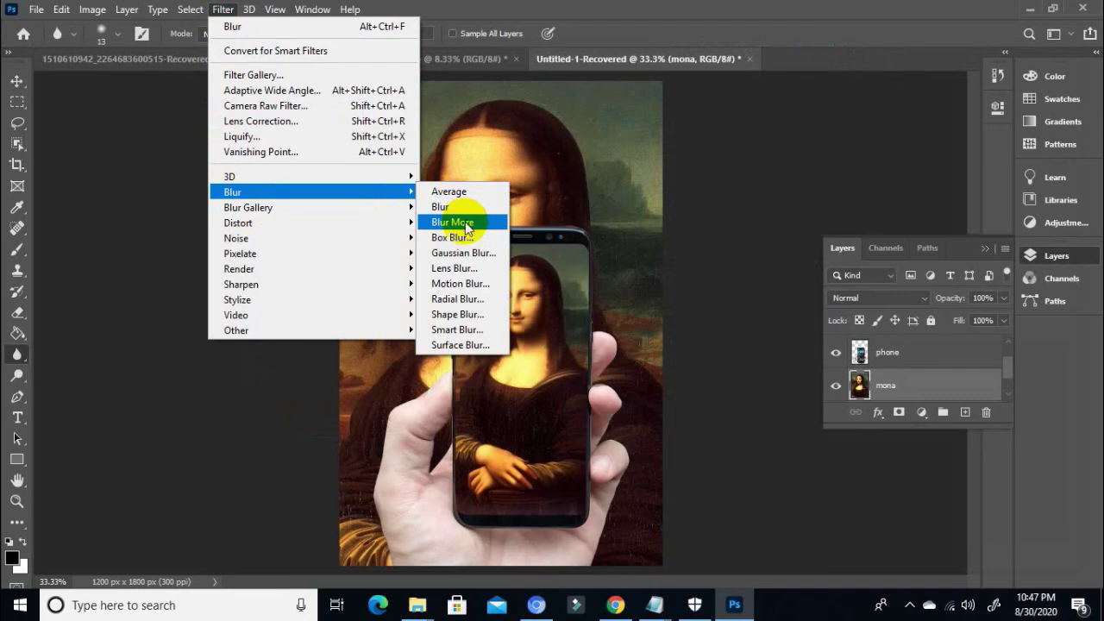
pyautogui.click(472, 268)
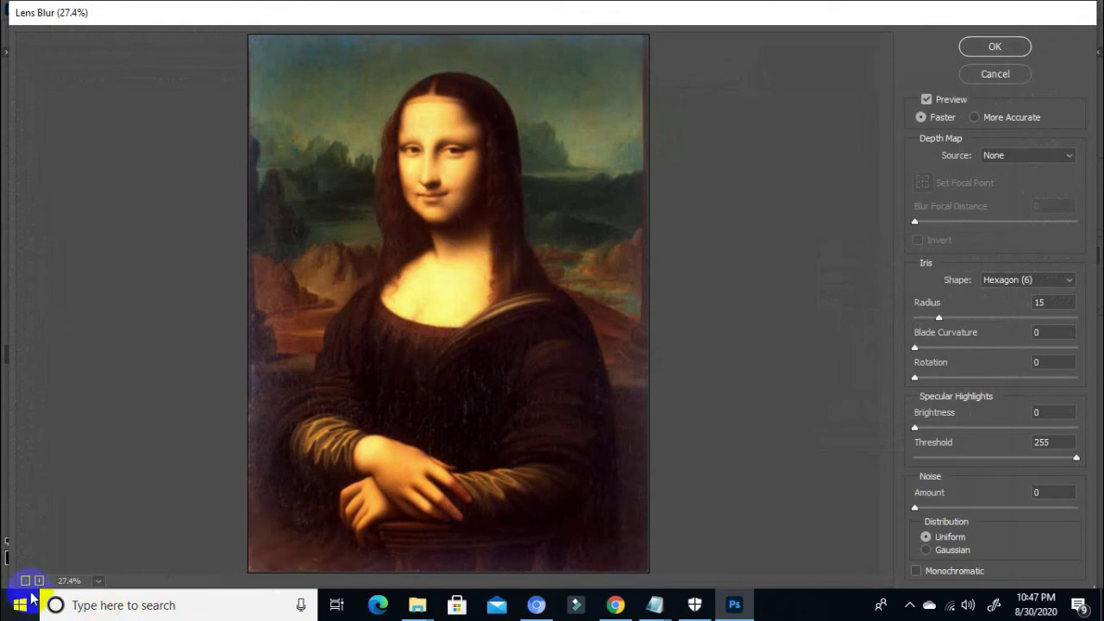
pyautogui.click(995, 74)
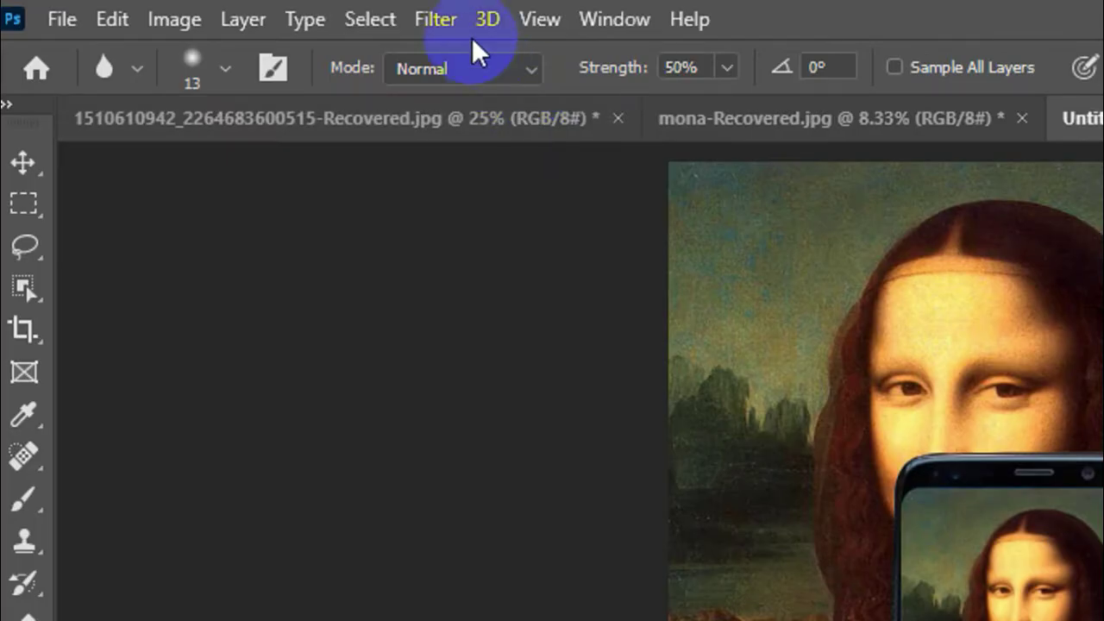
# - Apply a Lens Blur with a radius of 45 to the mona background layer
pyautogui.click(223, 9)
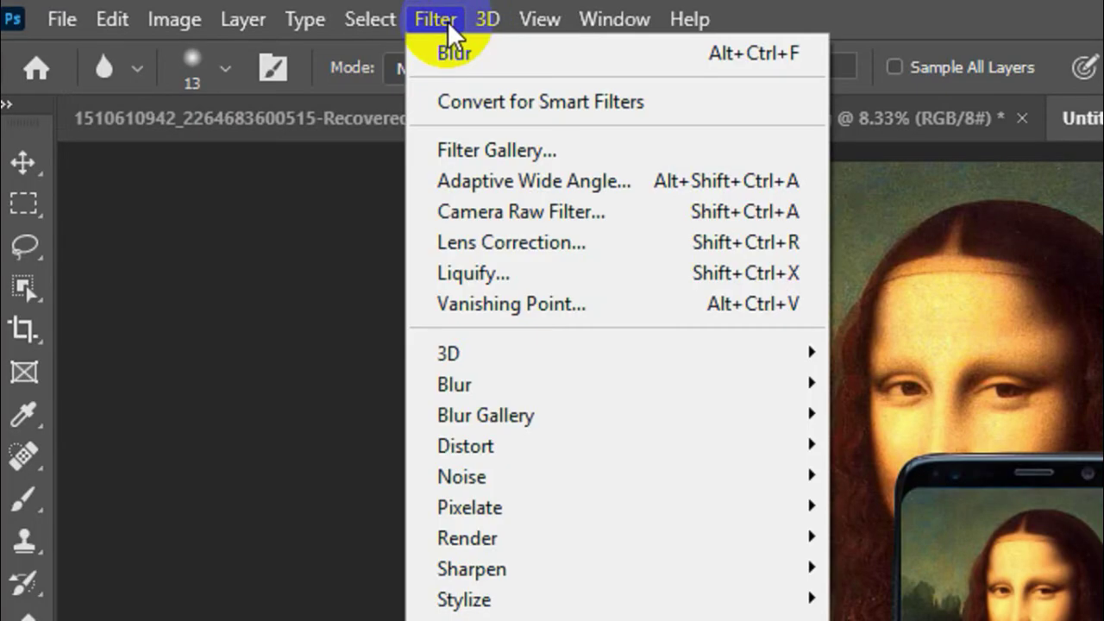
pyautogui.moveTo(483, 388)
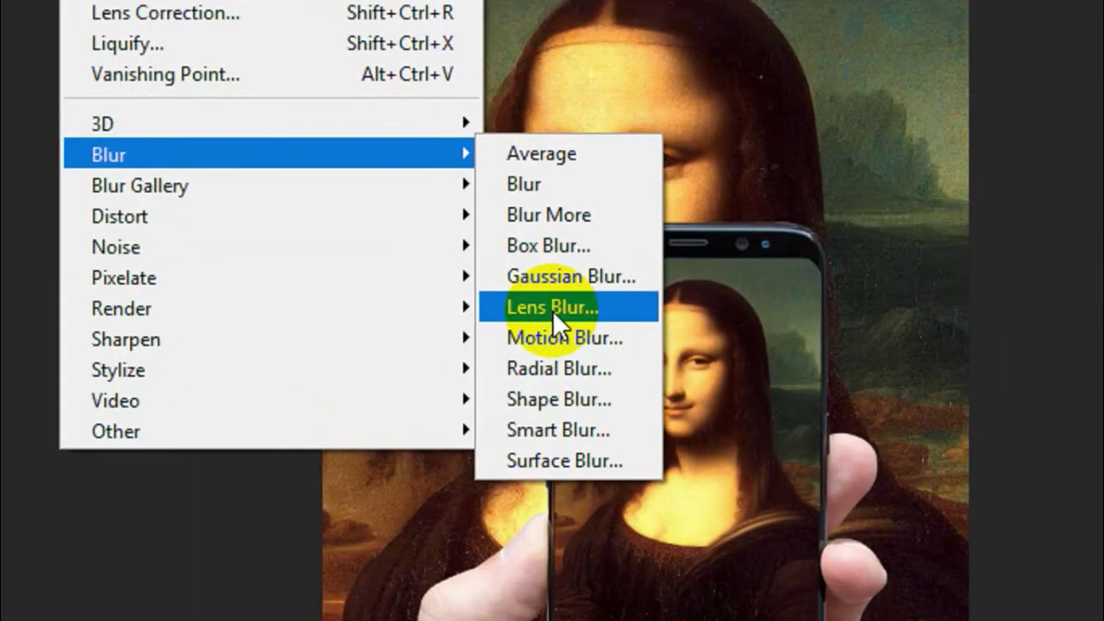
pyautogui.click(446, 270)
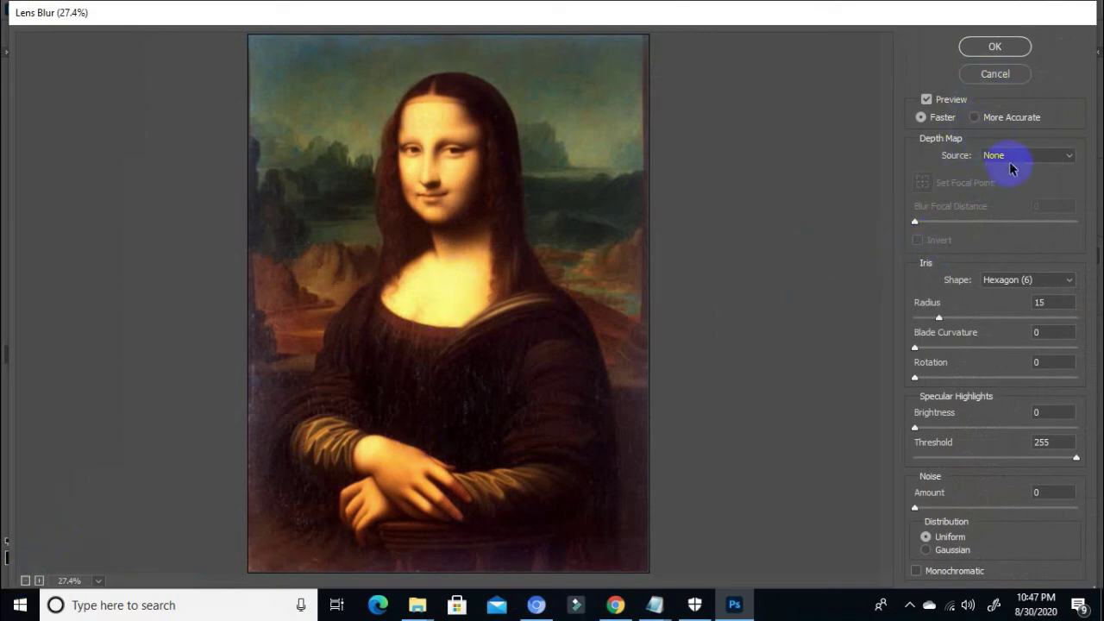
pyautogui.moveTo(941, 317); pyautogui.dragTo(987, 321)
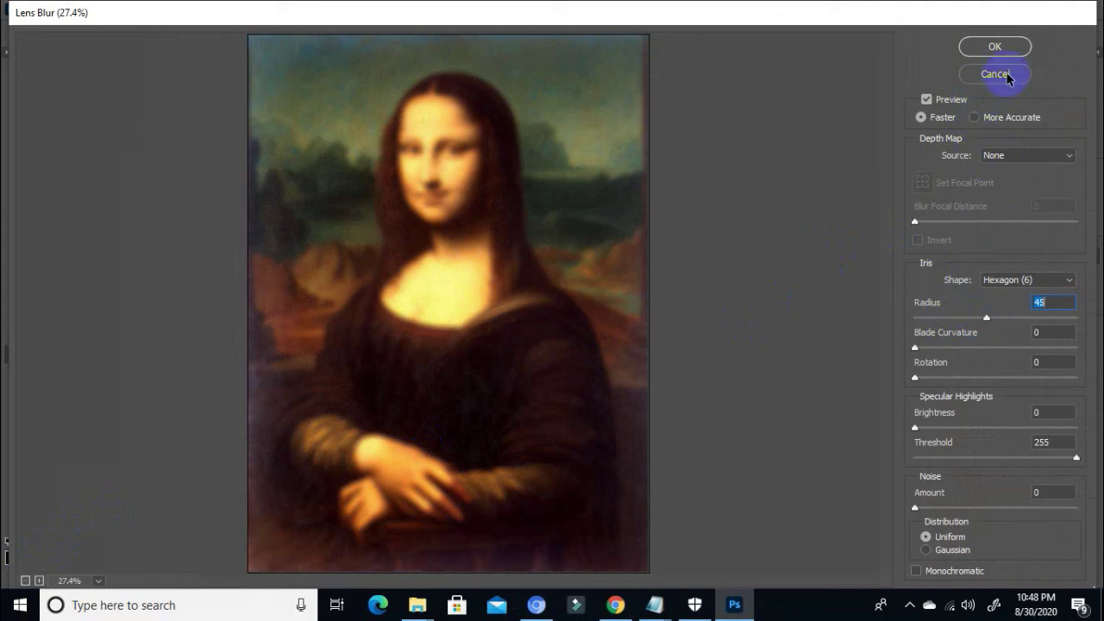
pyautogui.click(1006, 50)
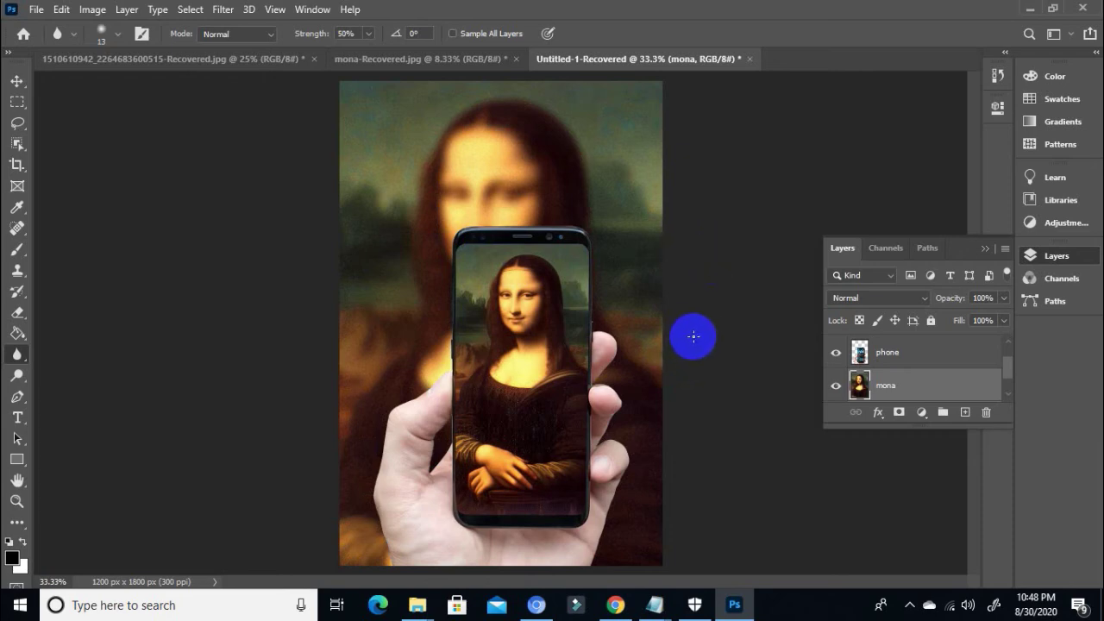
# - Start saving the composite under a new name, on the computer rather than as a cloud document
pyautogui.press('z')
pyautogui.keyDown('alt'); pyautogui.click(551, 304); pyautogui.keyUp('alt')
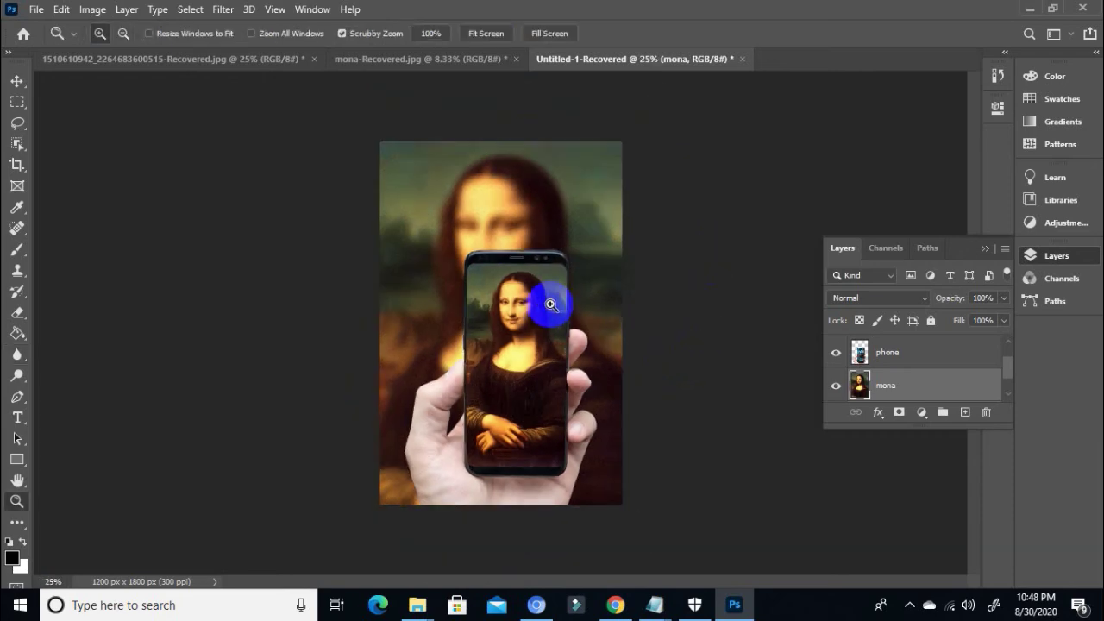
pyautogui.click(552, 303)
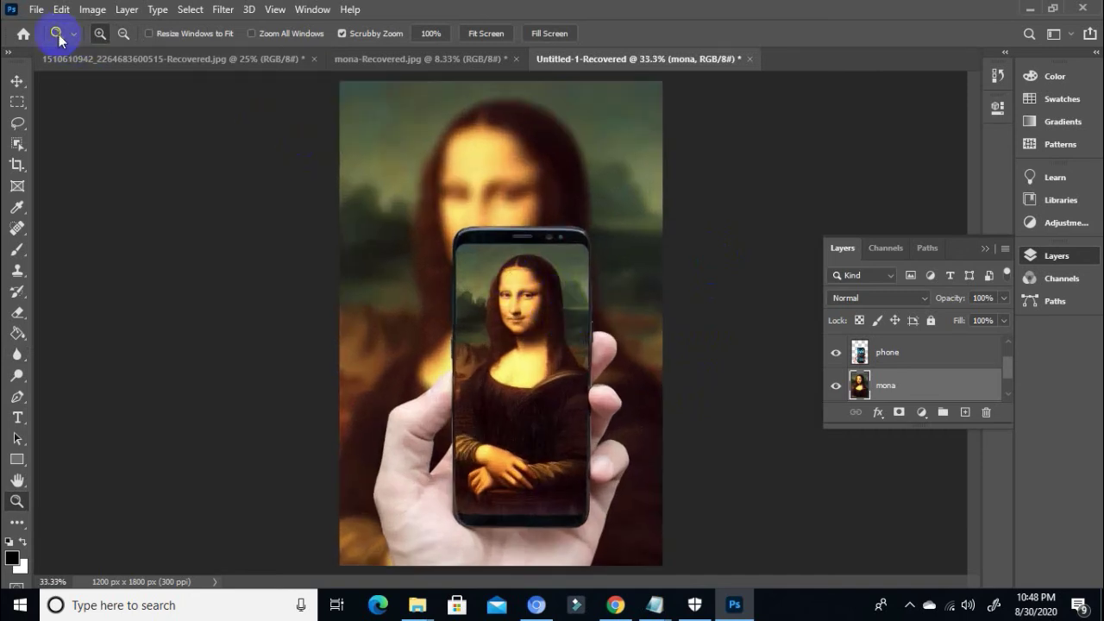
pyautogui.click(36, 10)
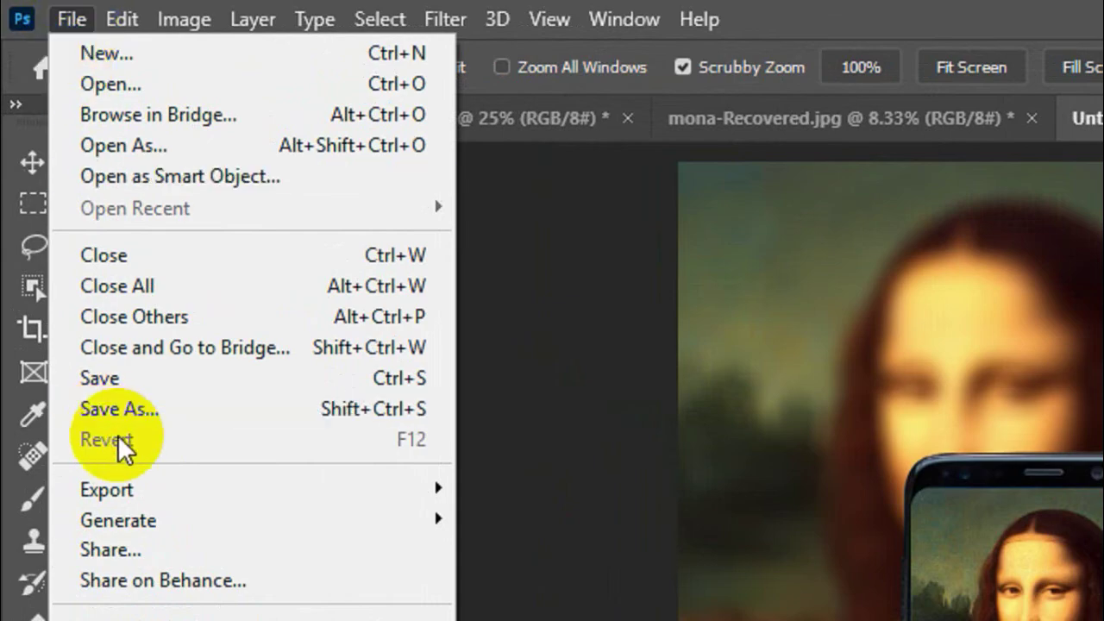
pyautogui.click(61, 204)
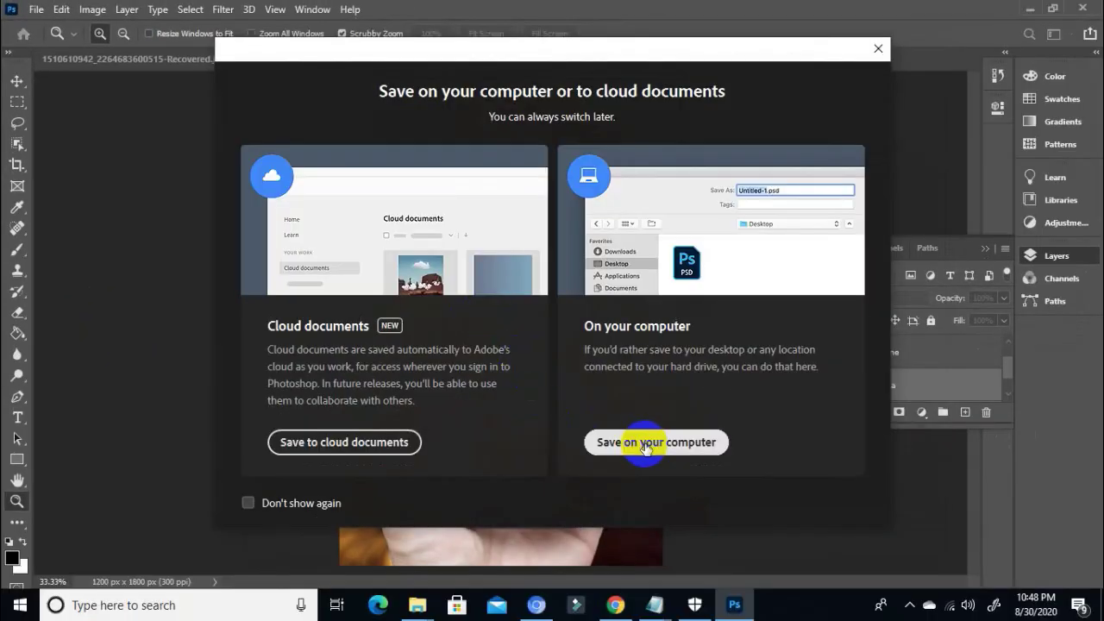
pyautogui.click(643, 447)
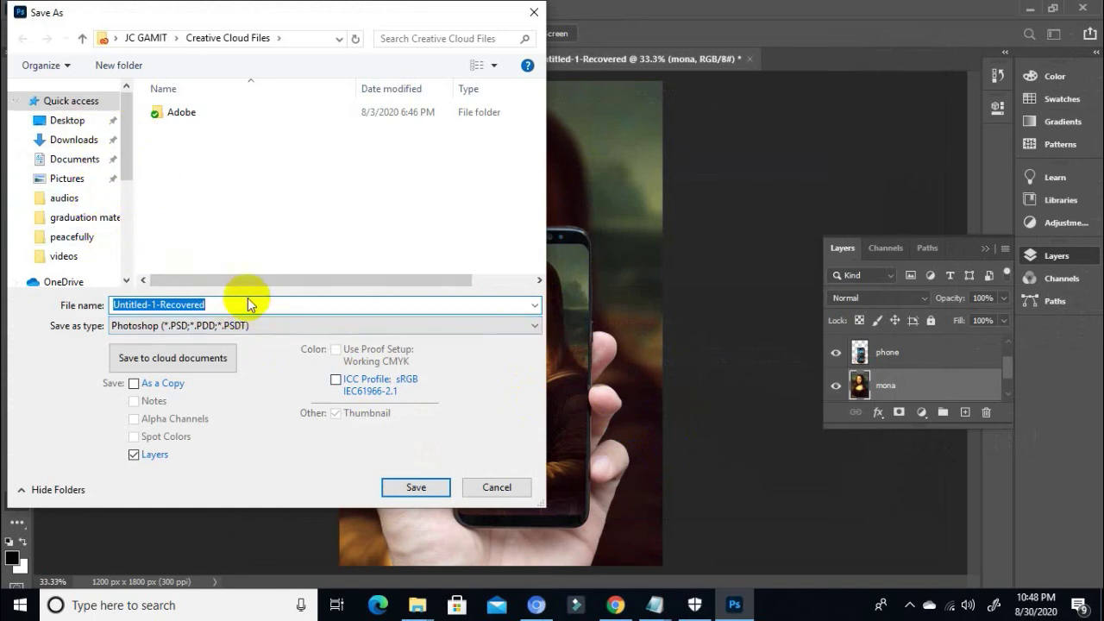
# - Name the file "digital anachronism" and set its format to JPEG
pyautogui.write('mdid')
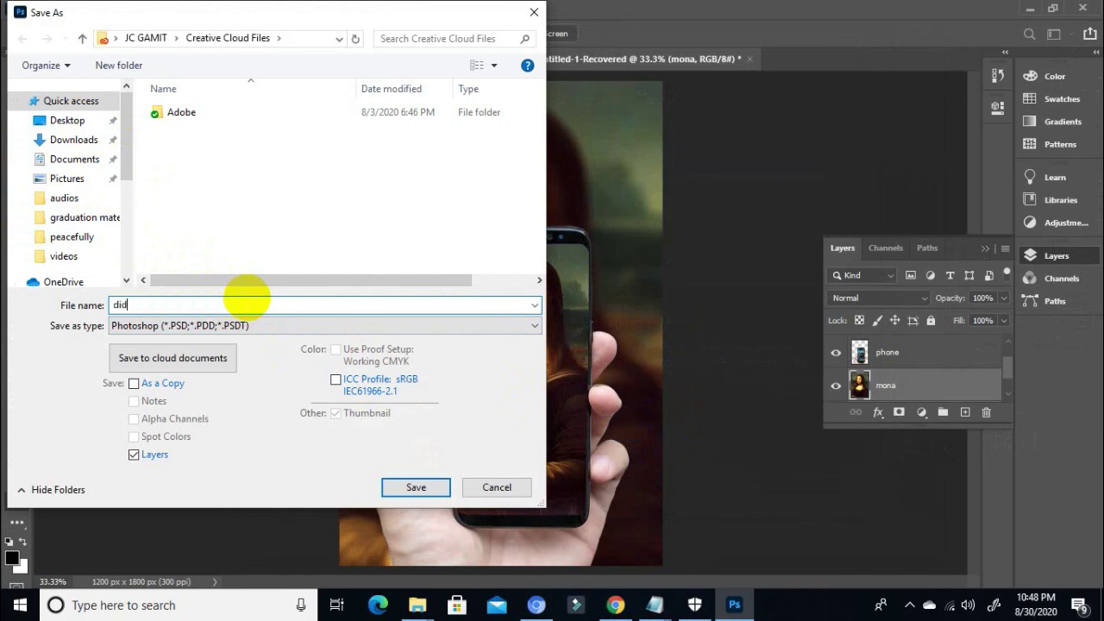
pyautogui.write('italgital anah')
pyautogui.press('BackSpace')
pyautogui.write('chronism')
pyautogui.click(252, 327)
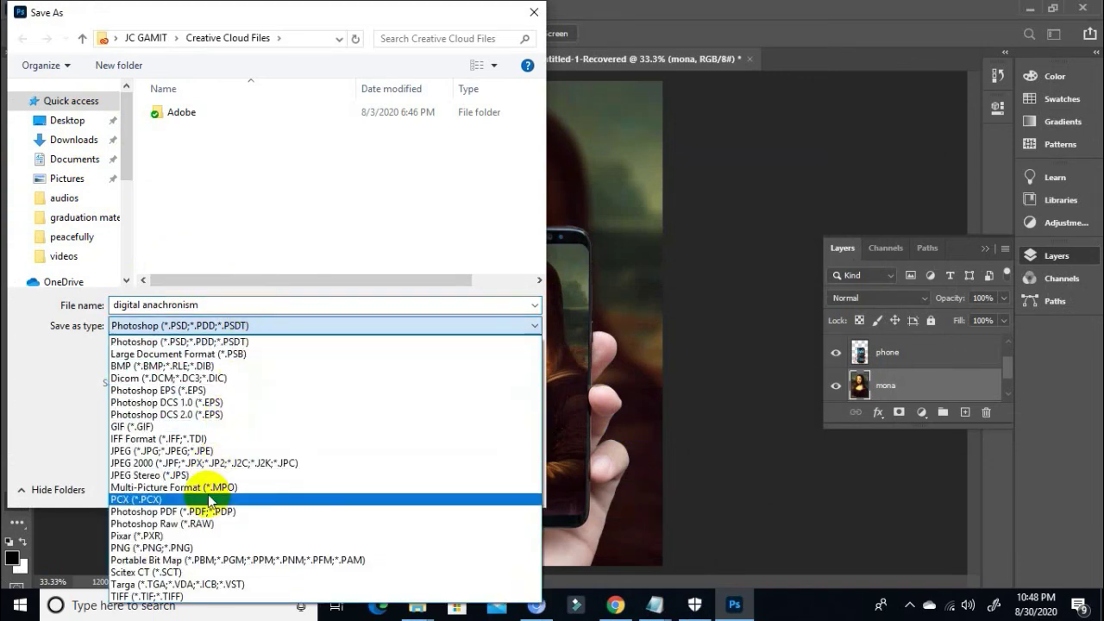
pyautogui.click(202, 450)
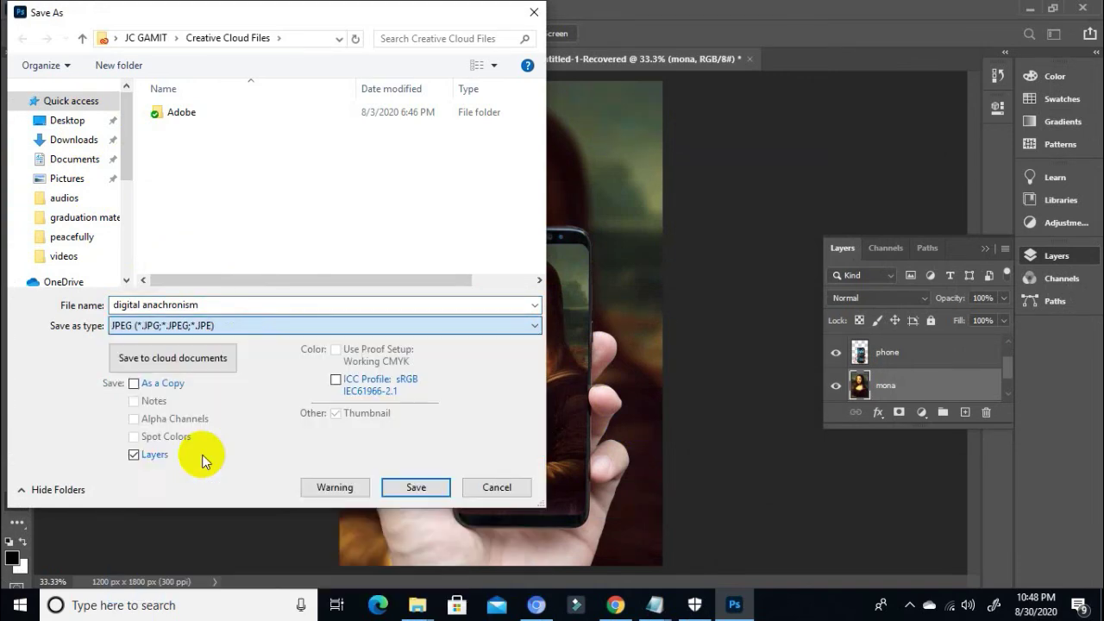
# - Save the JPEG copy in the Desktop folder
pyautogui.tripleClick(222, 304)
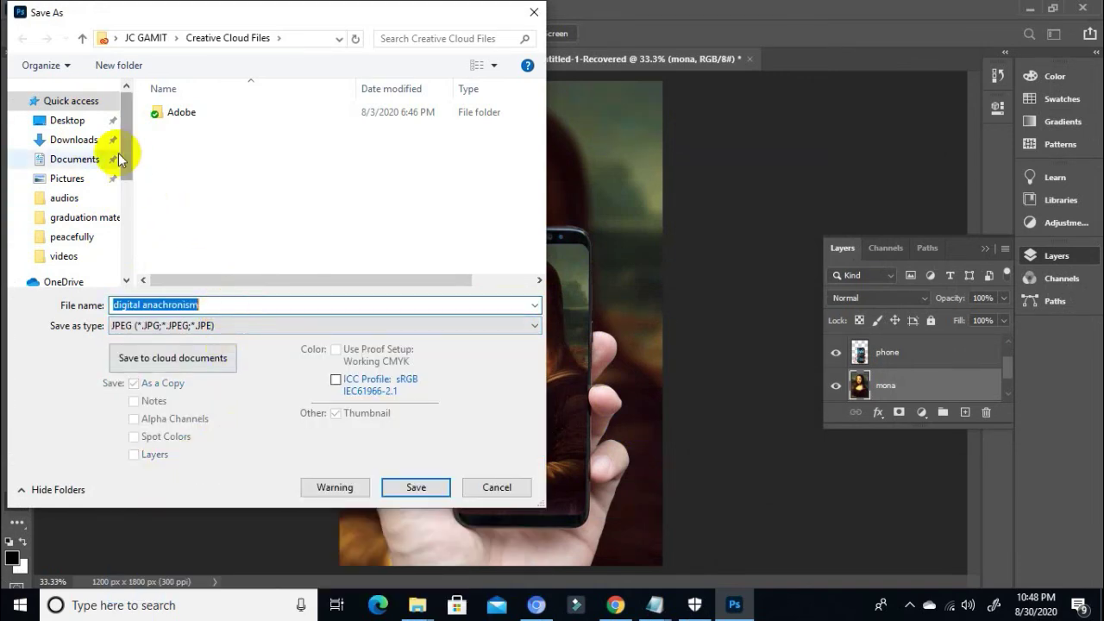
pyautogui.click(85, 126)
pyautogui.click(413, 488)
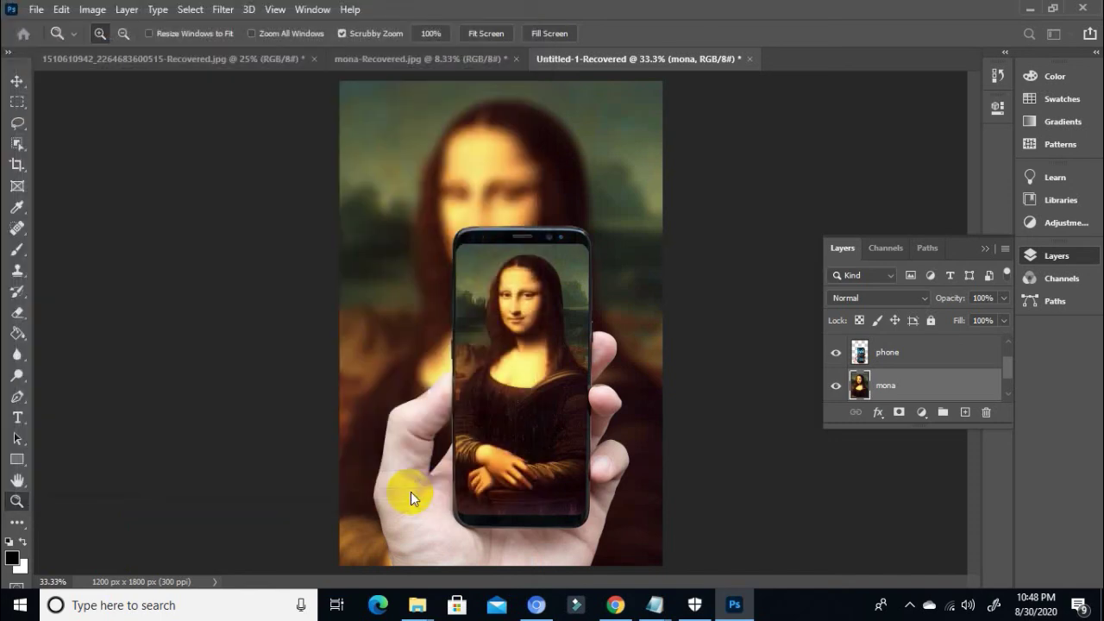
pyautogui.click(642, 131)
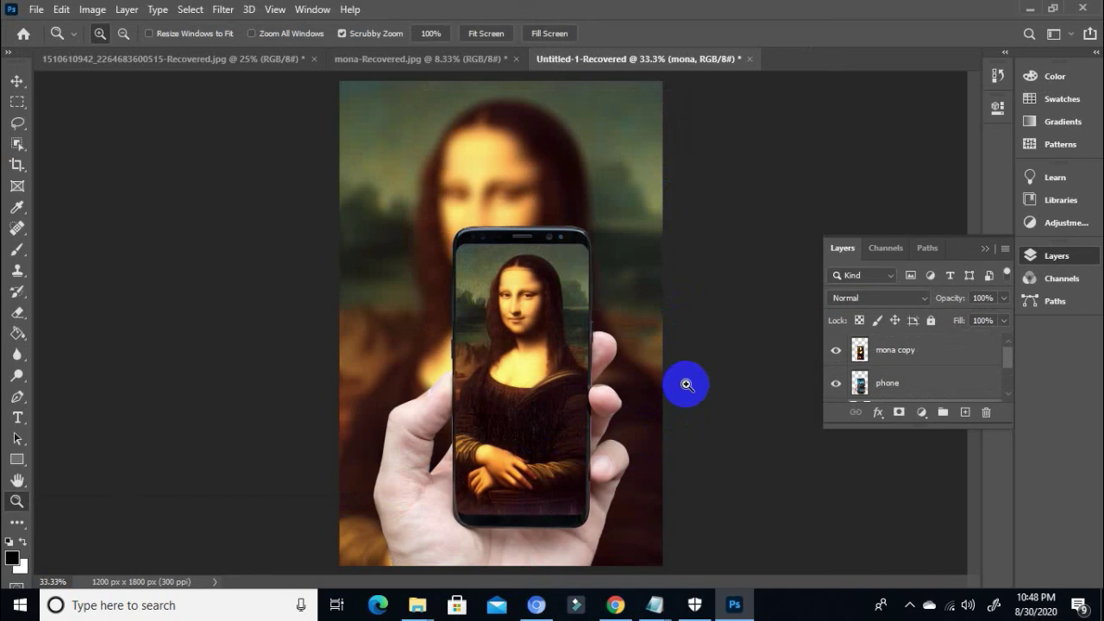
# - Examine the blurred background and the phone in the composite, both up close and as a whole
pyautogui.keyDown('alt'); pyautogui.click(632, 345); pyautogui.keyUp('alt')
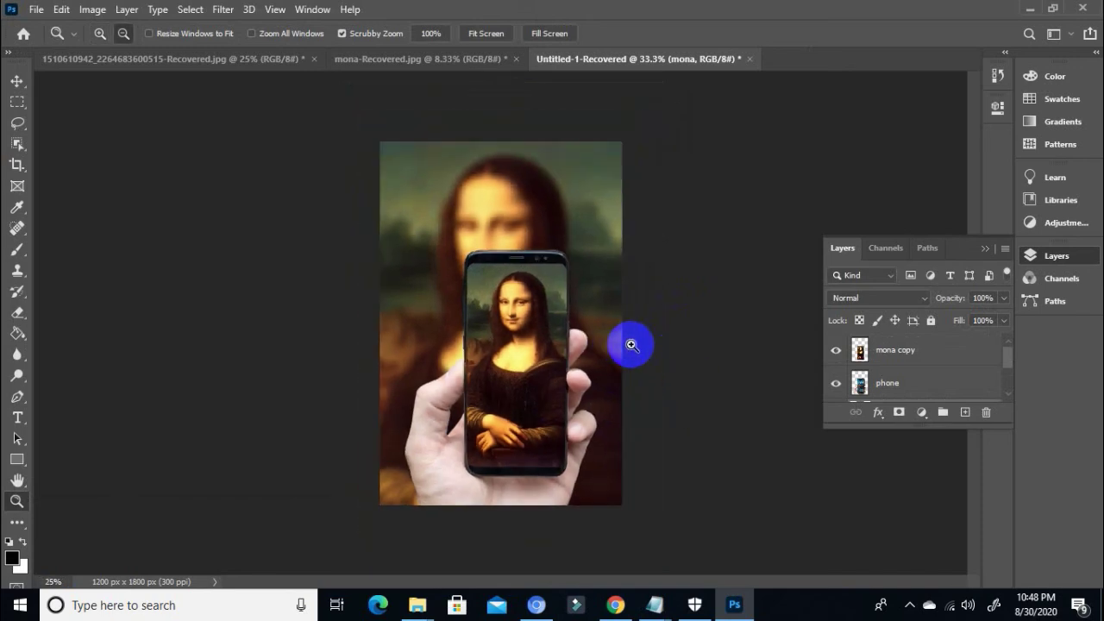
pyautogui.click(632, 345)
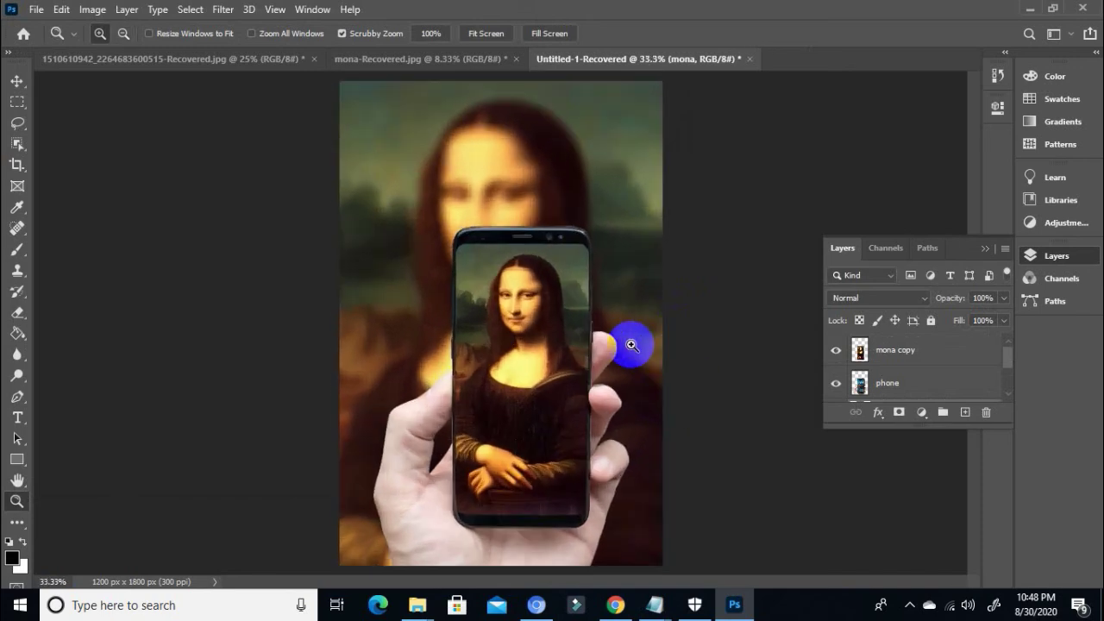
pyautogui.click(536, 198)
pyautogui.click(518, 199)
pyautogui.keyDown('alt'); pyautogui.click(503, 215); pyautogui.keyUp('alt')
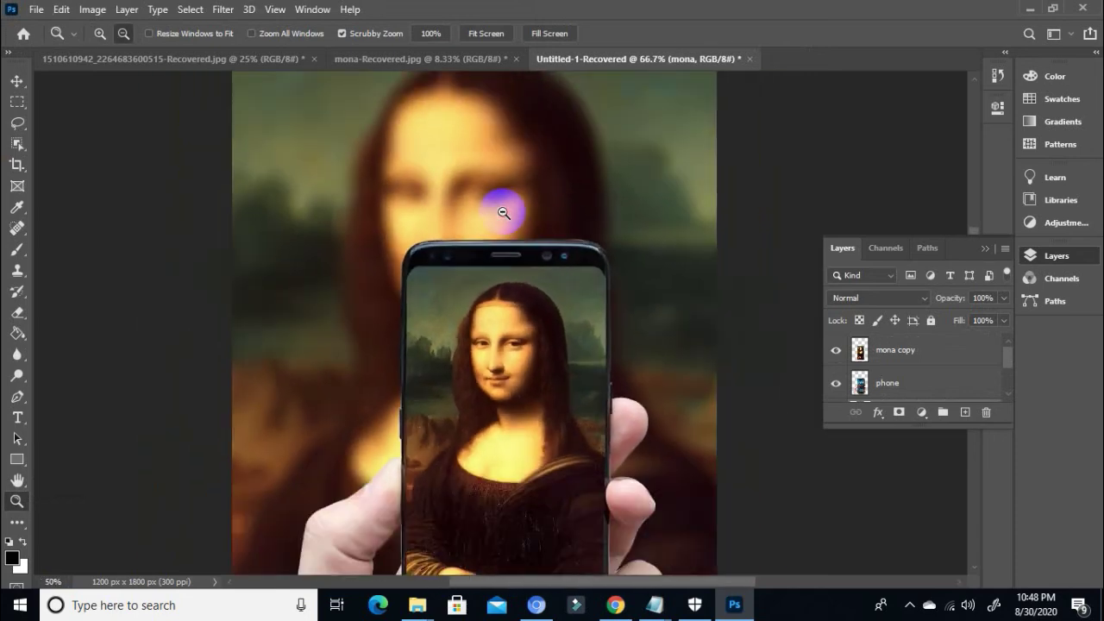
pyautogui.keyDown('alt'); pyautogui.click(504, 226); pyautogui.keyUp('alt')
pyautogui.keyDown('alt'); pyautogui.click(506, 239); pyautogui.keyUp('alt')
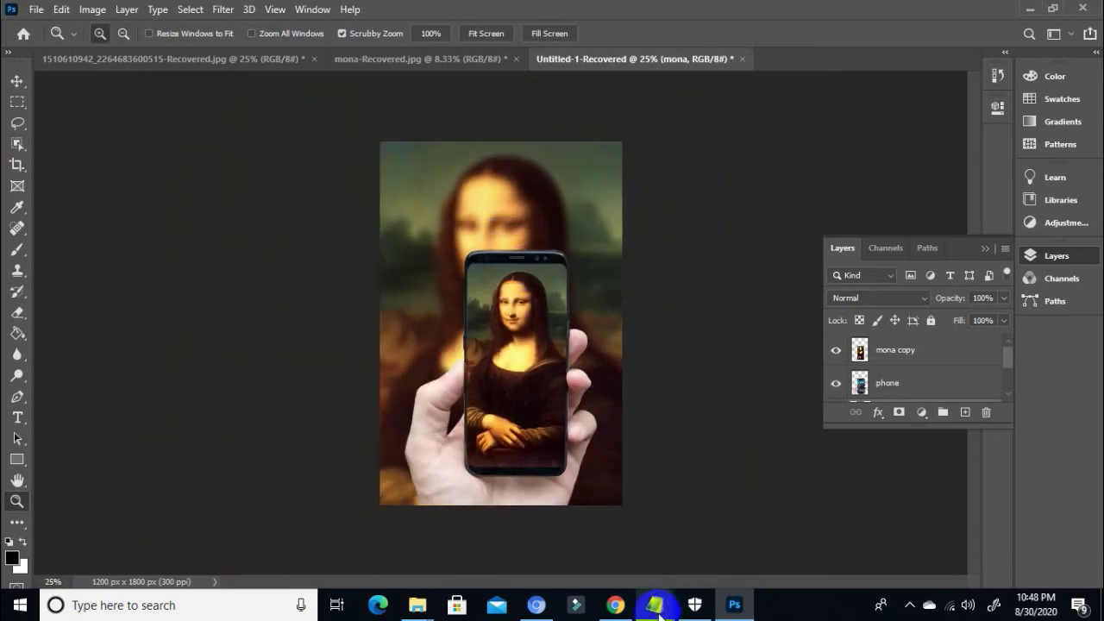
# - Switch to the untitled Notepad notes and review the pen tool selection topic, the tools and the Deselect and Transform commands
pyautogui.moveTo(655, 606)
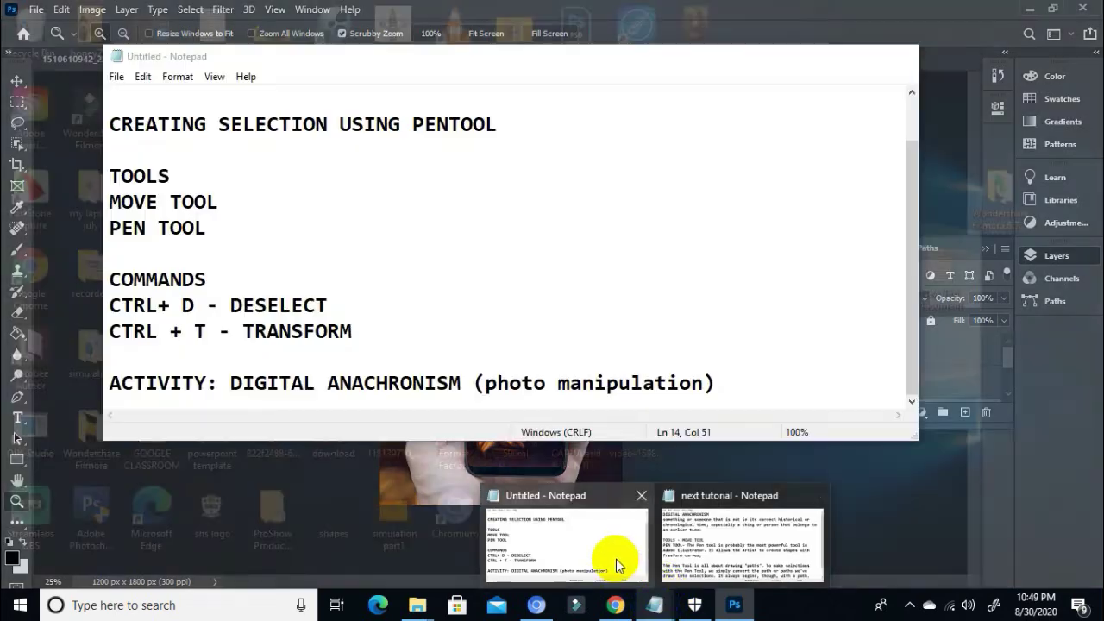
pyautogui.click(616, 560)
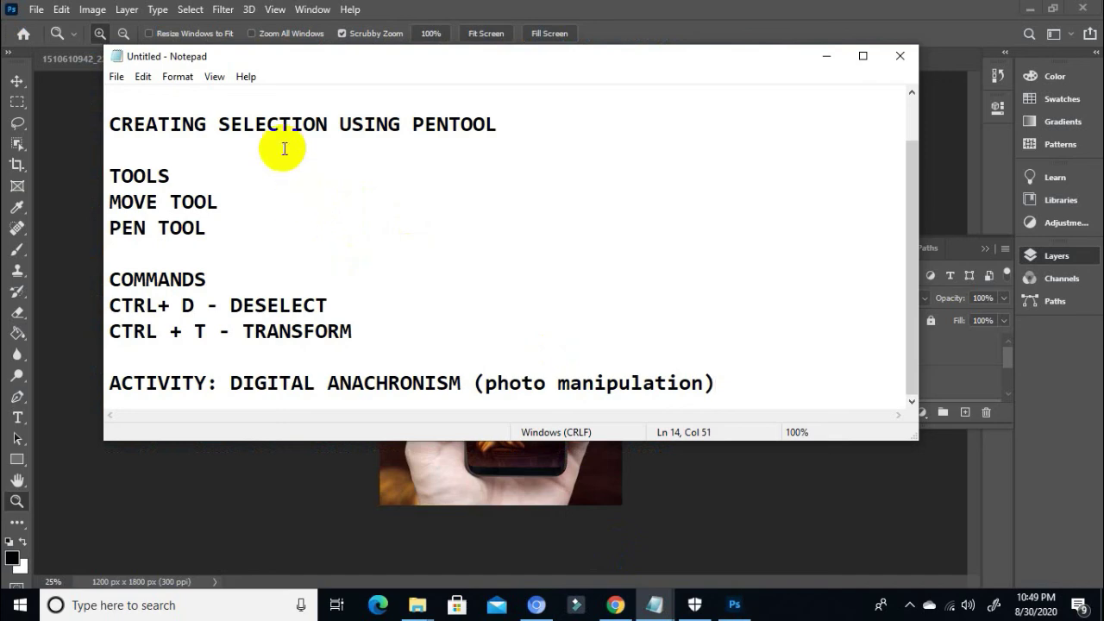
pyautogui.moveTo(542, 126); pyautogui.dragTo(418, 126)
pyautogui.moveTo(311, 127); pyautogui.dragTo(217, 128)
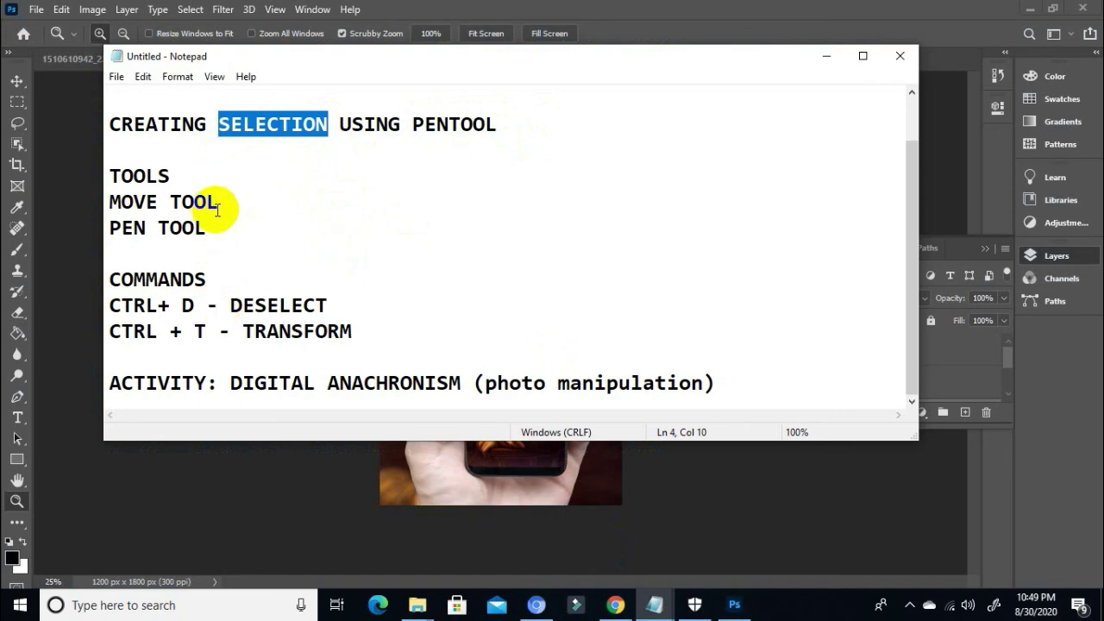
pyautogui.moveTo(235, 205); pyautogui.dragTo(20, 202)
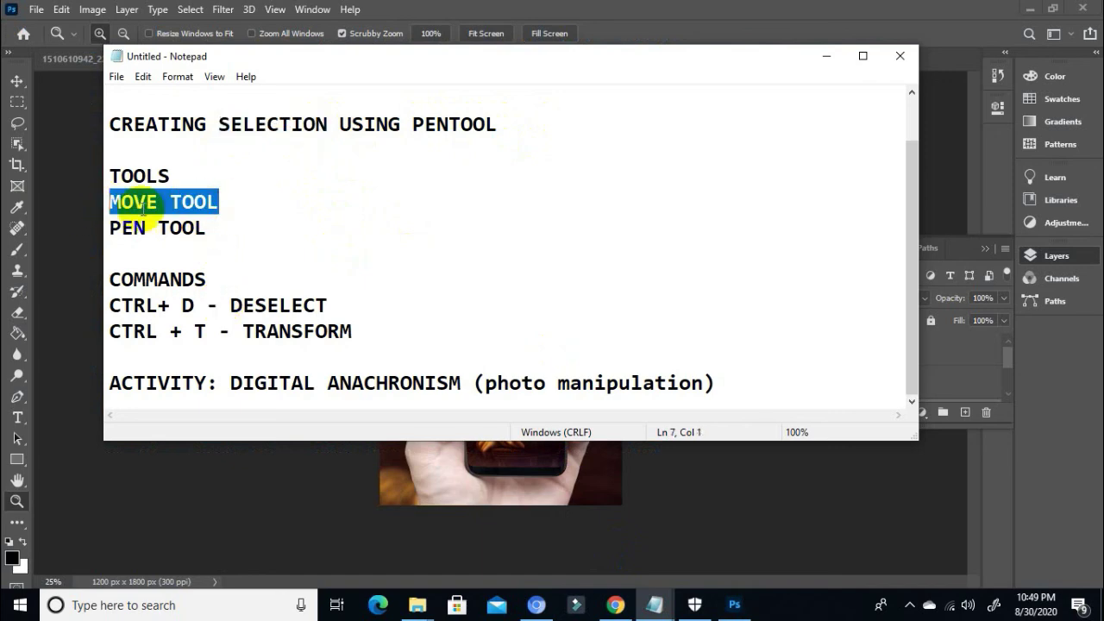
pyautogui.moveTo(217, 228); pyautogui.dragTo(101, 230)
pyautogui.click(221, 283)
pyautogui.moveTo(218, 306); pyautogui.dragTo(89, 308)
pyautogui.moveTo(241, 337); pyautogui.dragTo(170, 333)
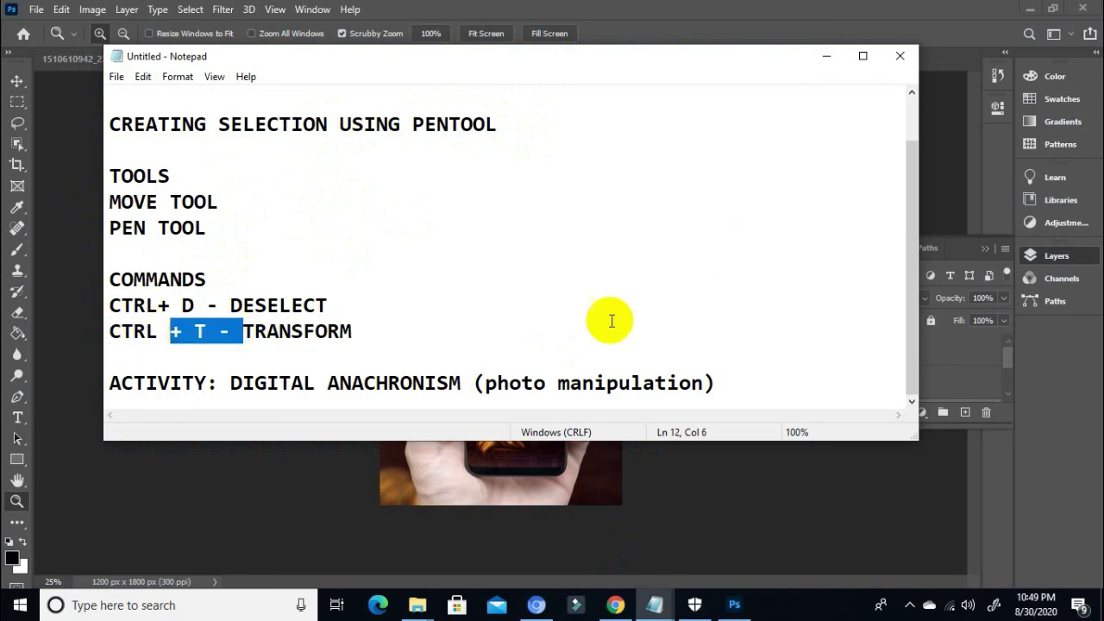
pyautogui.click(833, 62)
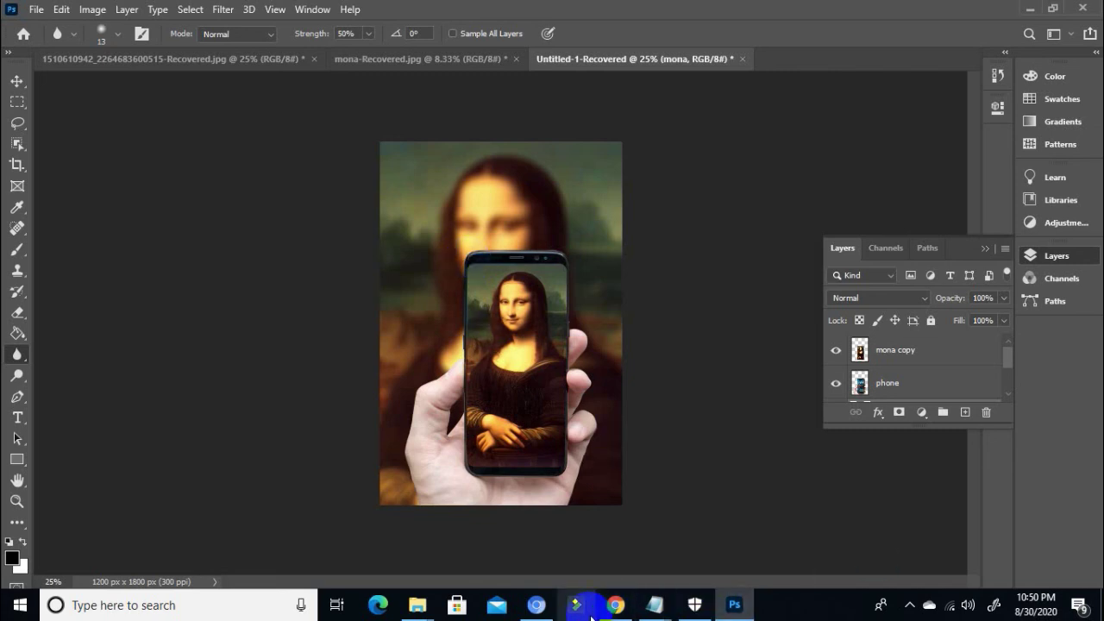
pyautogui.moveTo(611, 610)
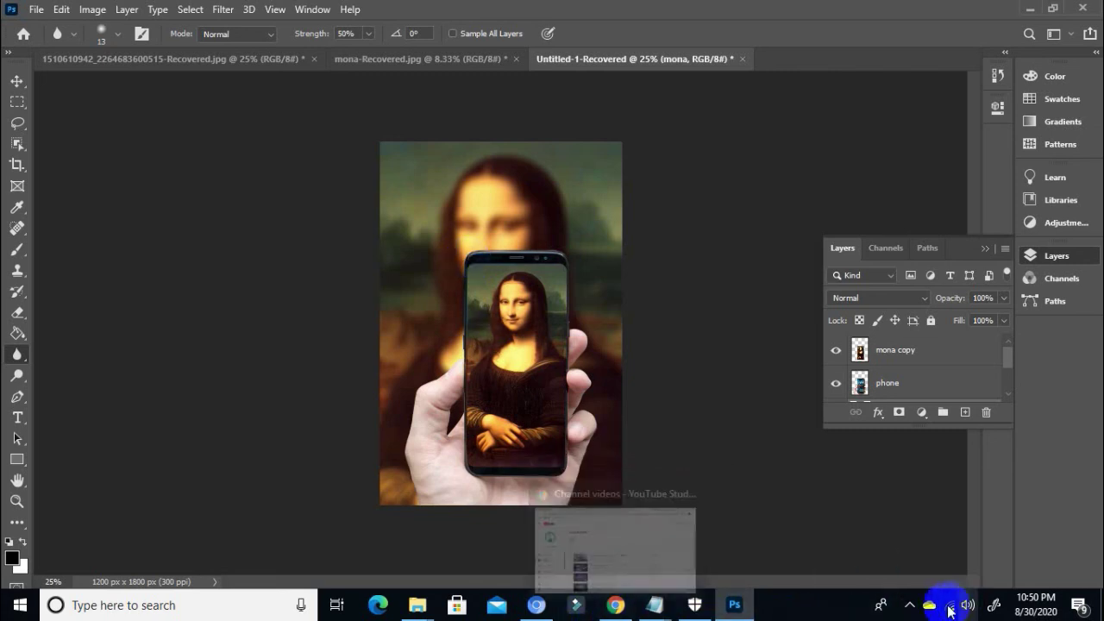
pyautogui.click(910, 605)
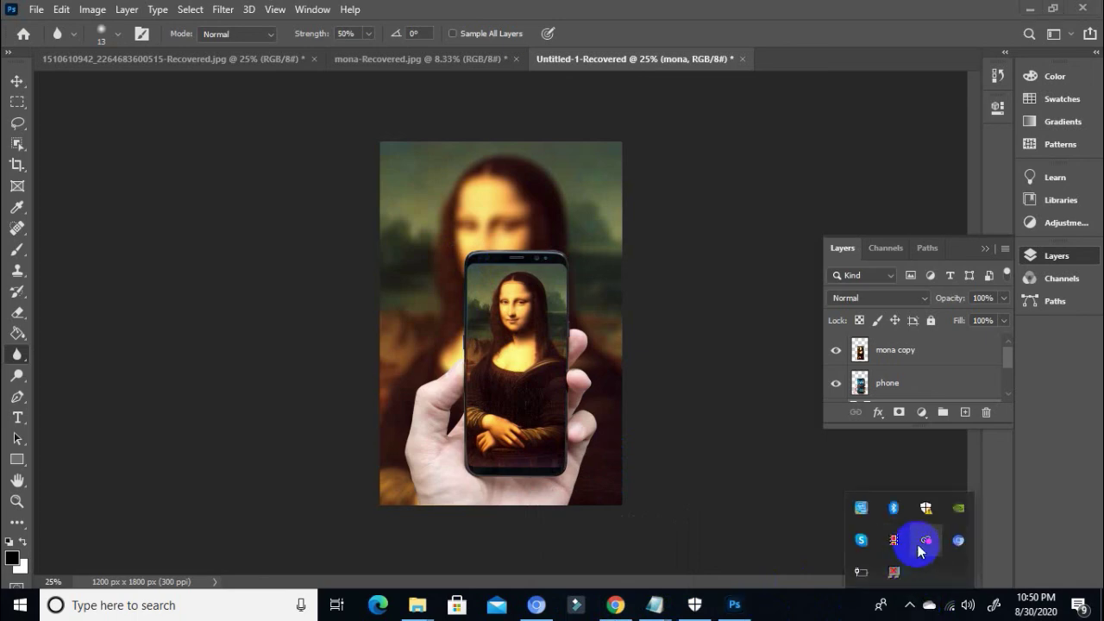